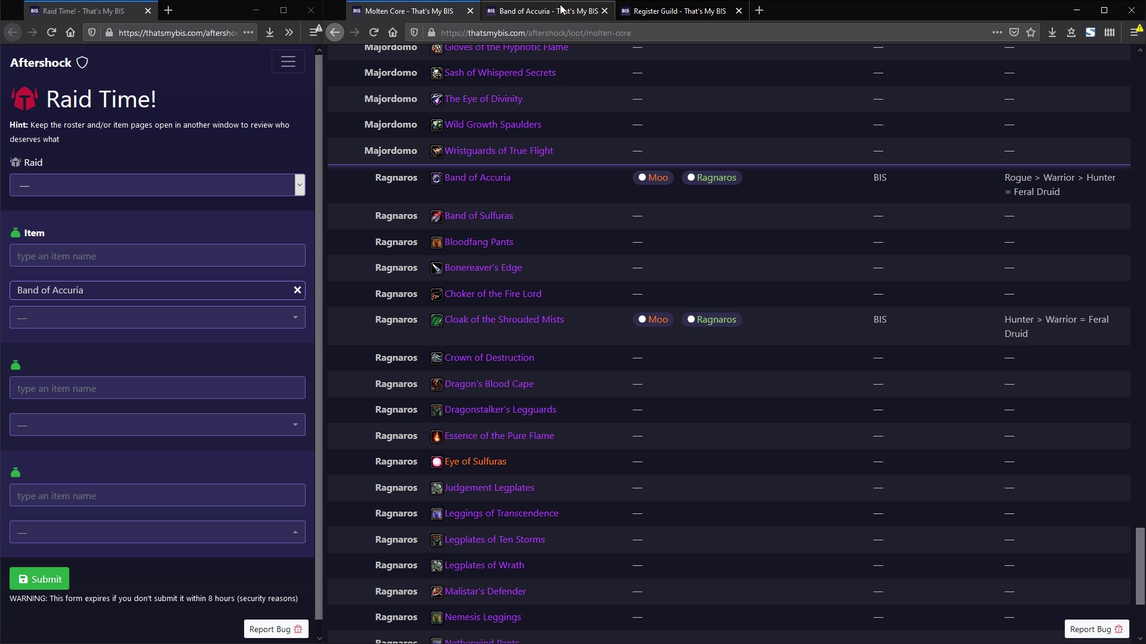
# Check the Band of Accuria wishlist page and assign the item to Ragnaros (Hunter) in the Raid Time form.
pyautogui.hotkey('ctrl', 'Tab')
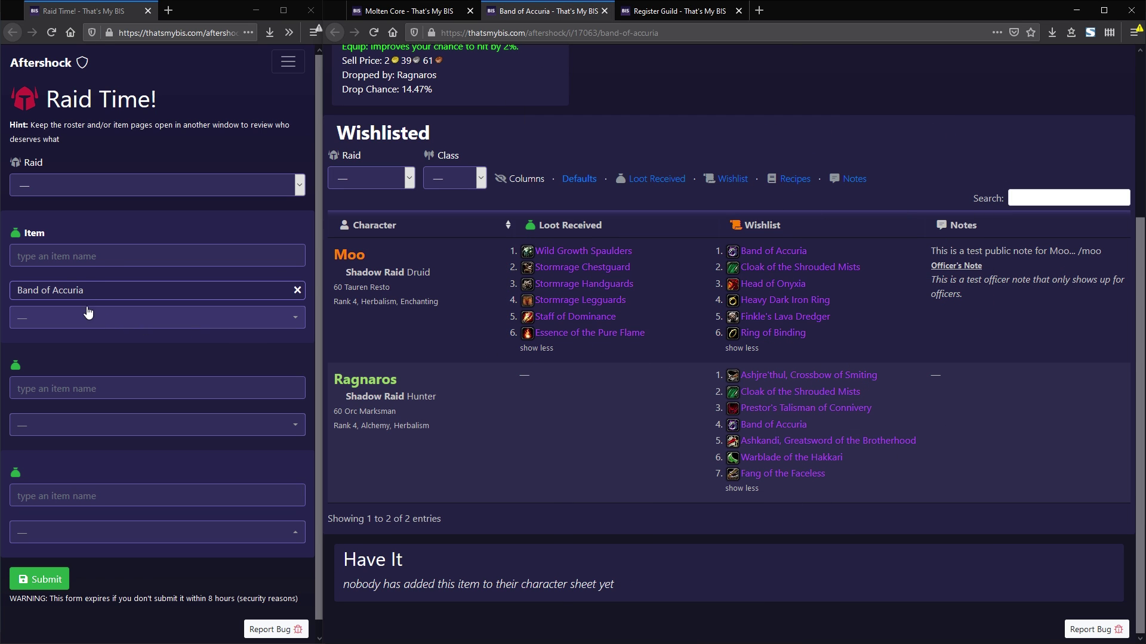
pyautogui.click(63, 322)
pyautogui.write('rag')
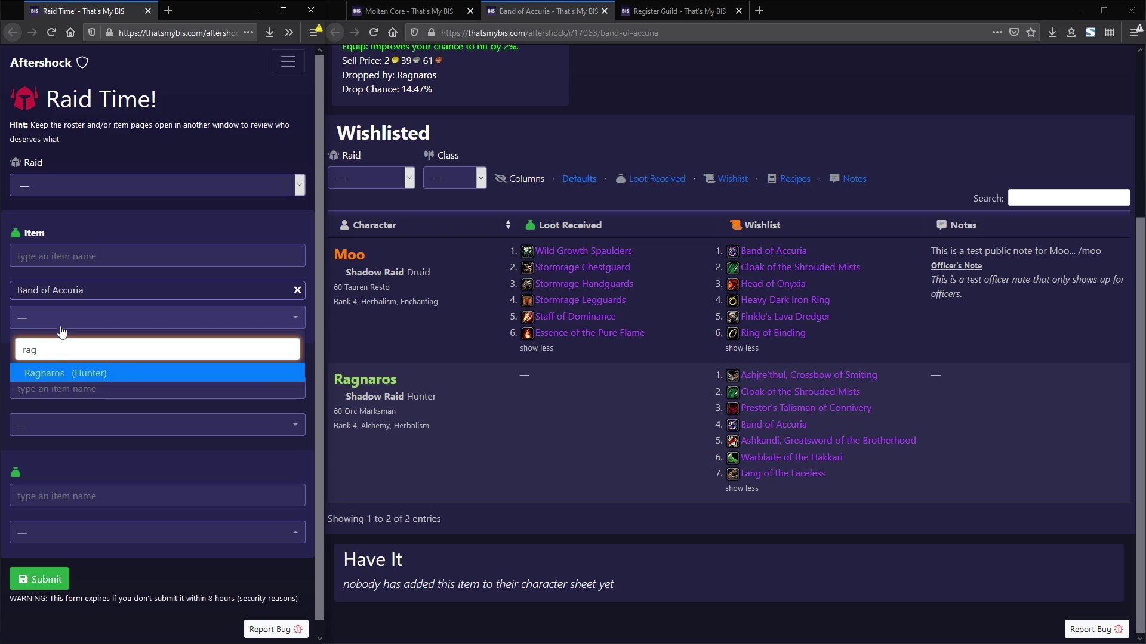
pyautogui.click(53, 370)
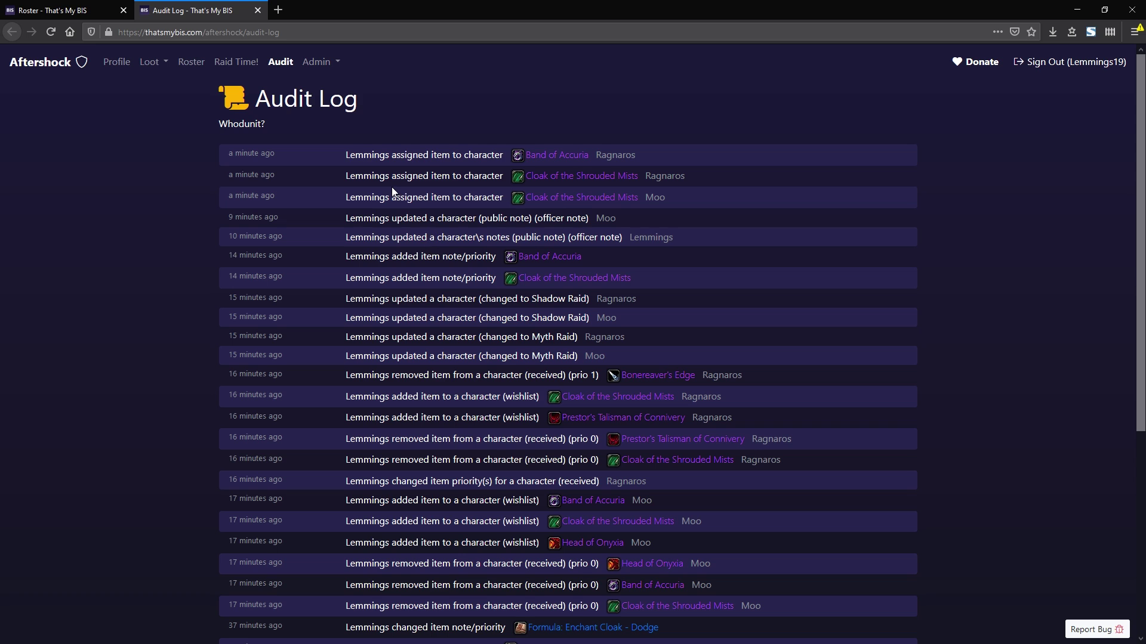
# Review the guild's audit log entries, including the latest item assignments to characters.
pyautogui.scroll(-4, 333, 241)
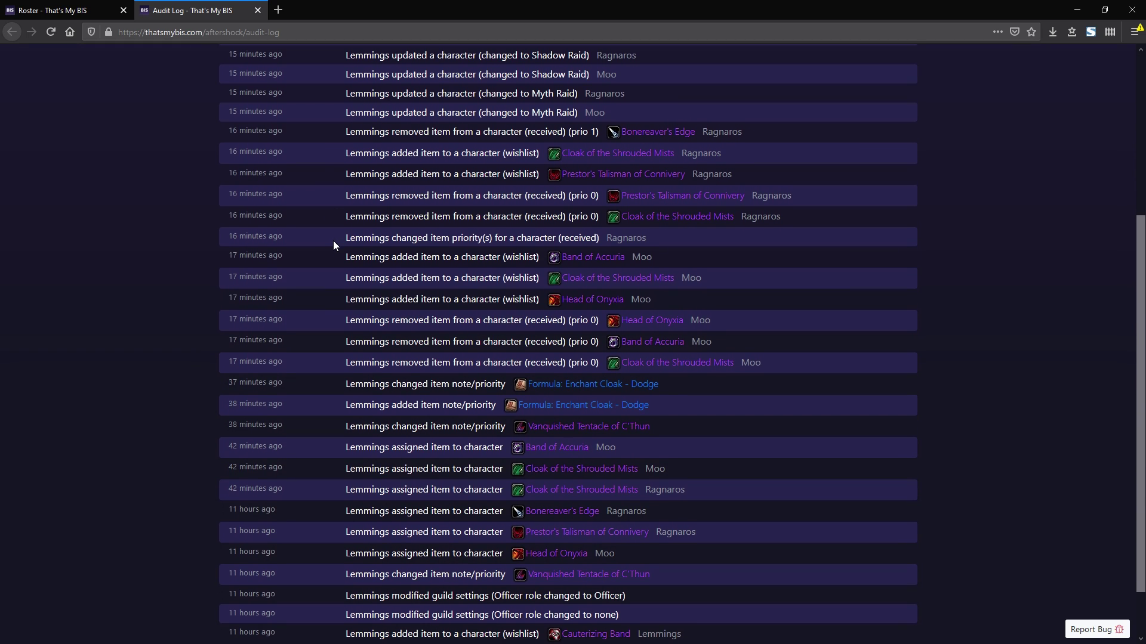
pyautogui.scroll(-1, 335, 242)
pyautogui.scroll(5, 338, 242)
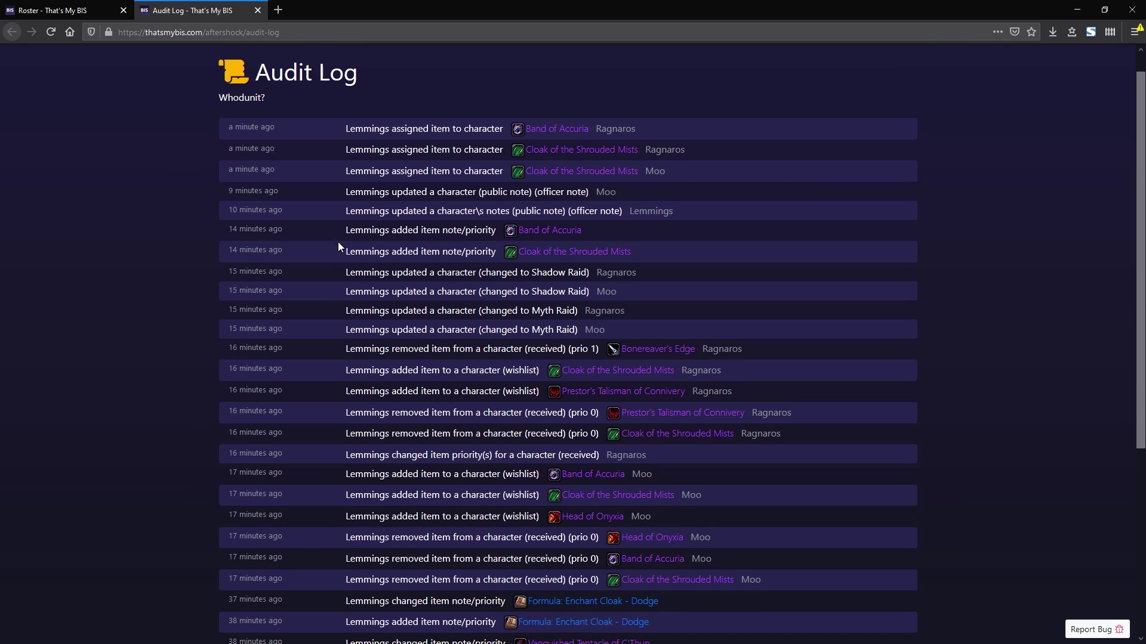
pyautogui.scroll(1, 338, 242)
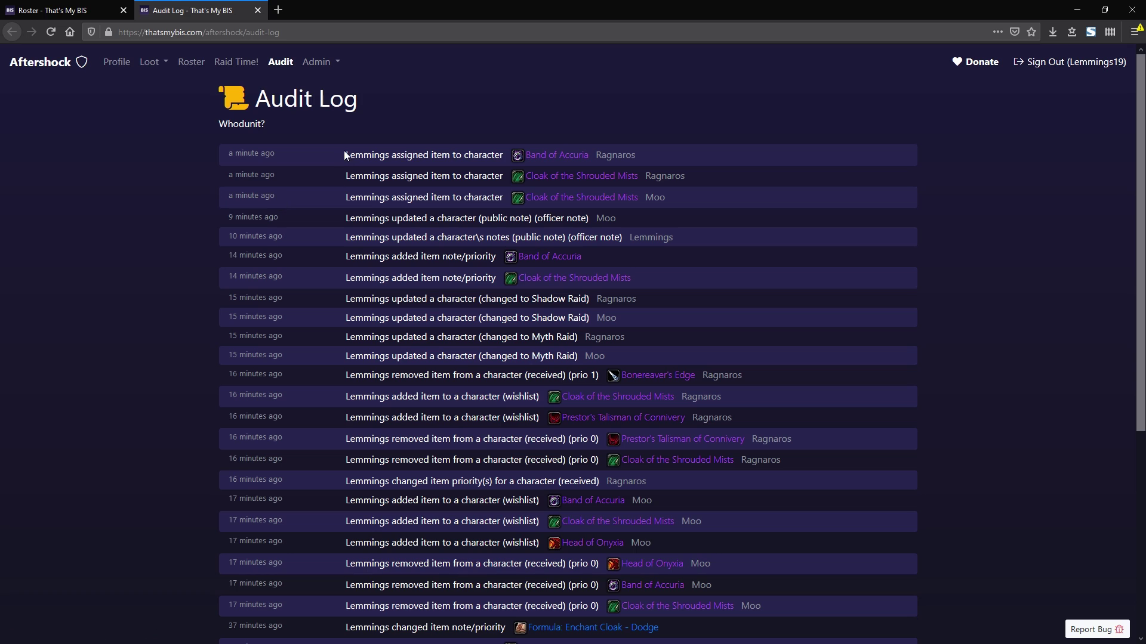
pyautogui.moveTo(345, 155); pyautogui.dragTo(514, 205)
pyautogui.click(443, 157)
pyautogui.doubleClick(358, 155)
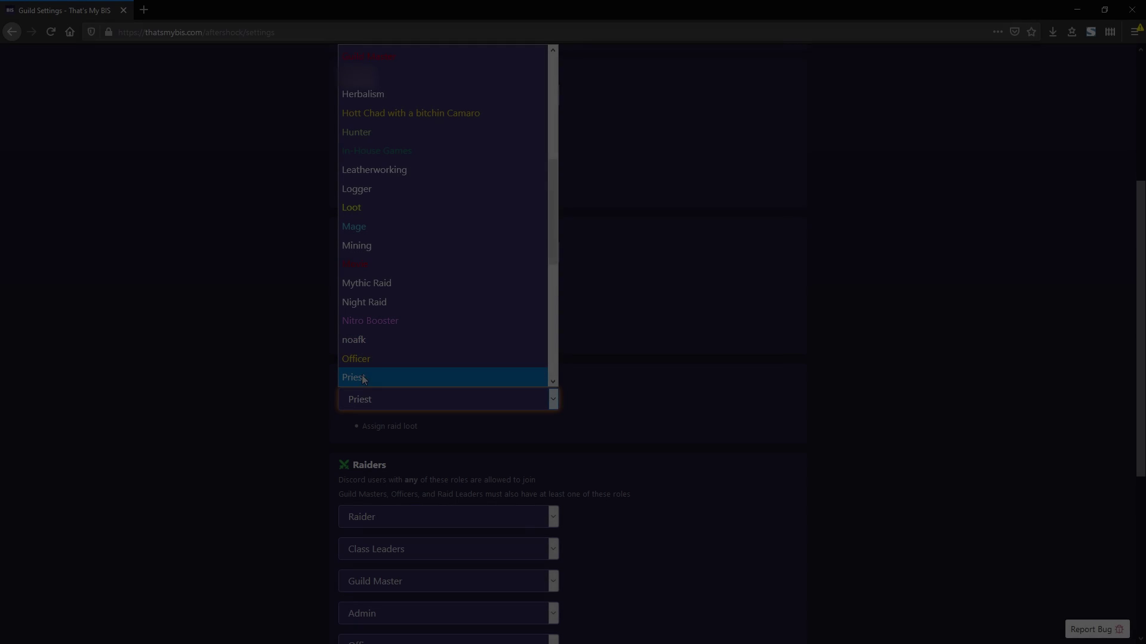
# Set the guild's Raid Leader Role to the Raid Leader Discord role.
pyautogui.scroll(-3, 388, 341)
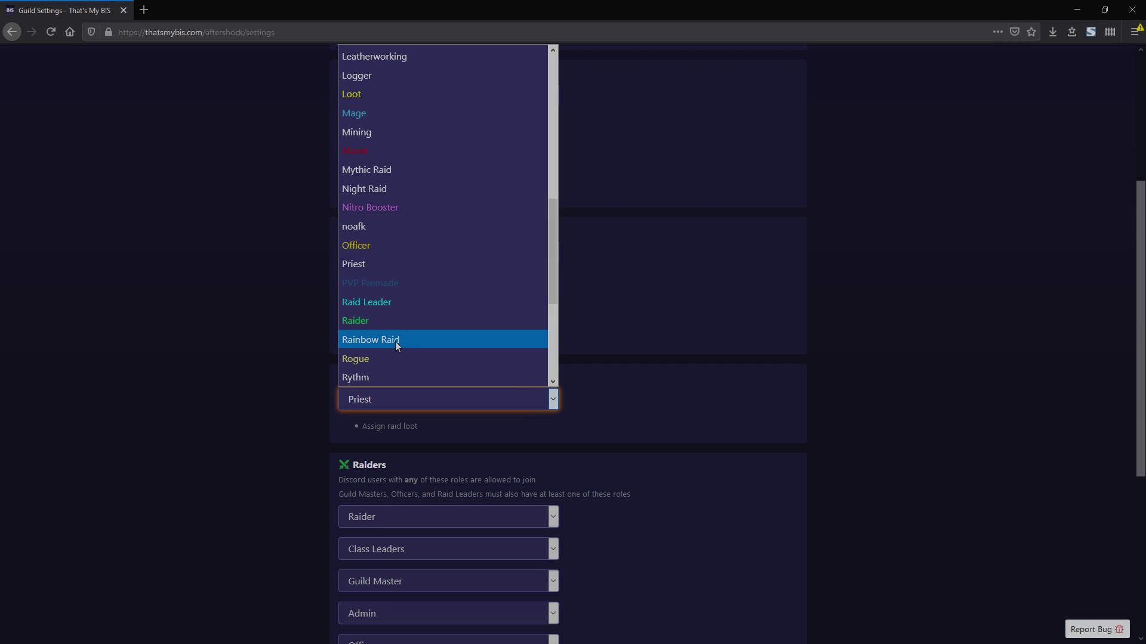
pyautogui.click(383, 247)
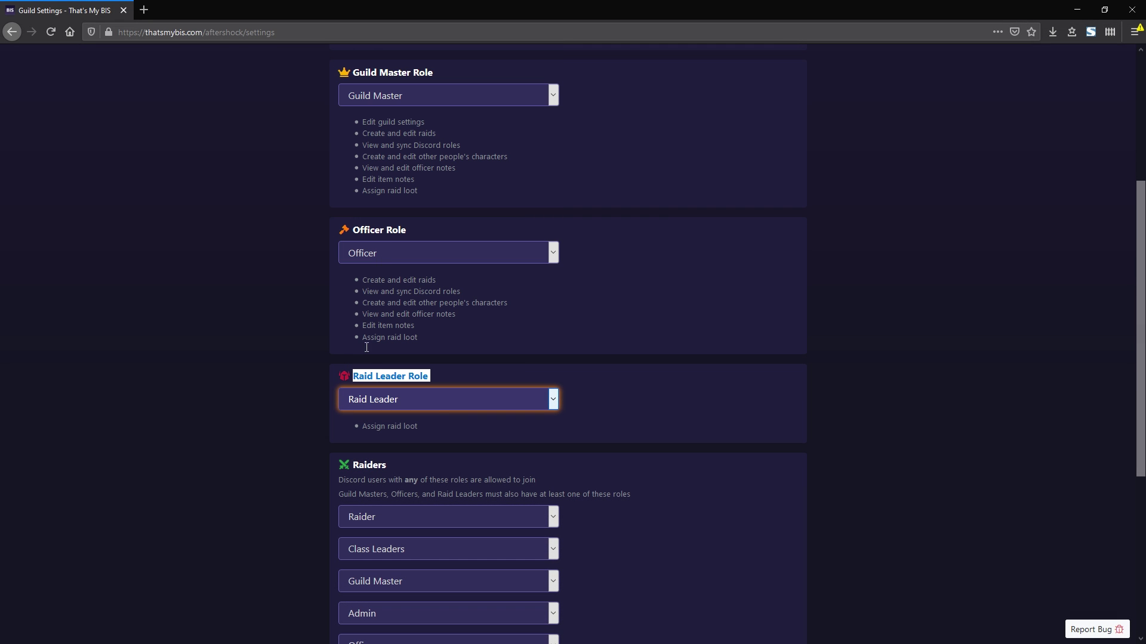
pyautogui.click(441, 374)
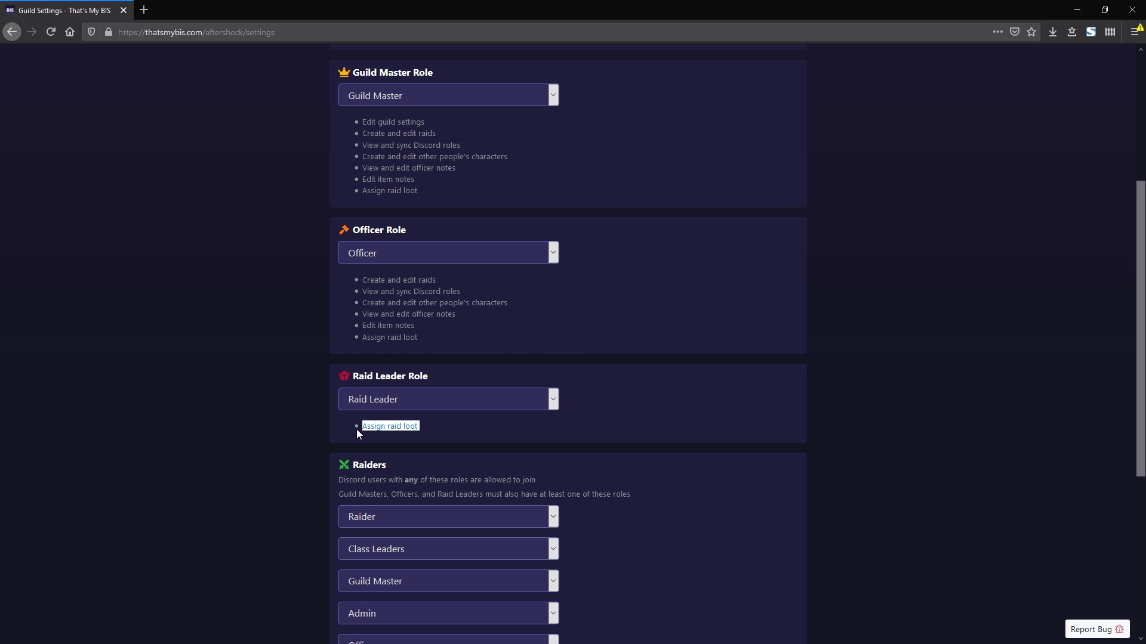
# Review the permissions listed for the Officer Role in the guild settings.
pyautogui.moveTo(422, 330); pyautogui.dragTo(320, 286)
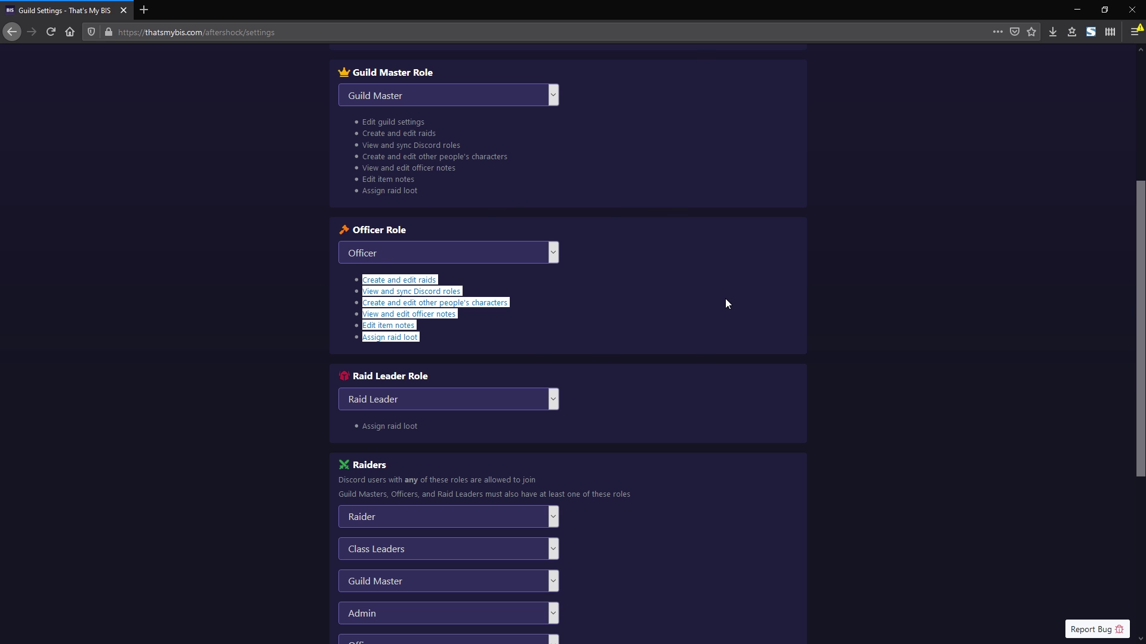
pyautogui.click(684, 283)
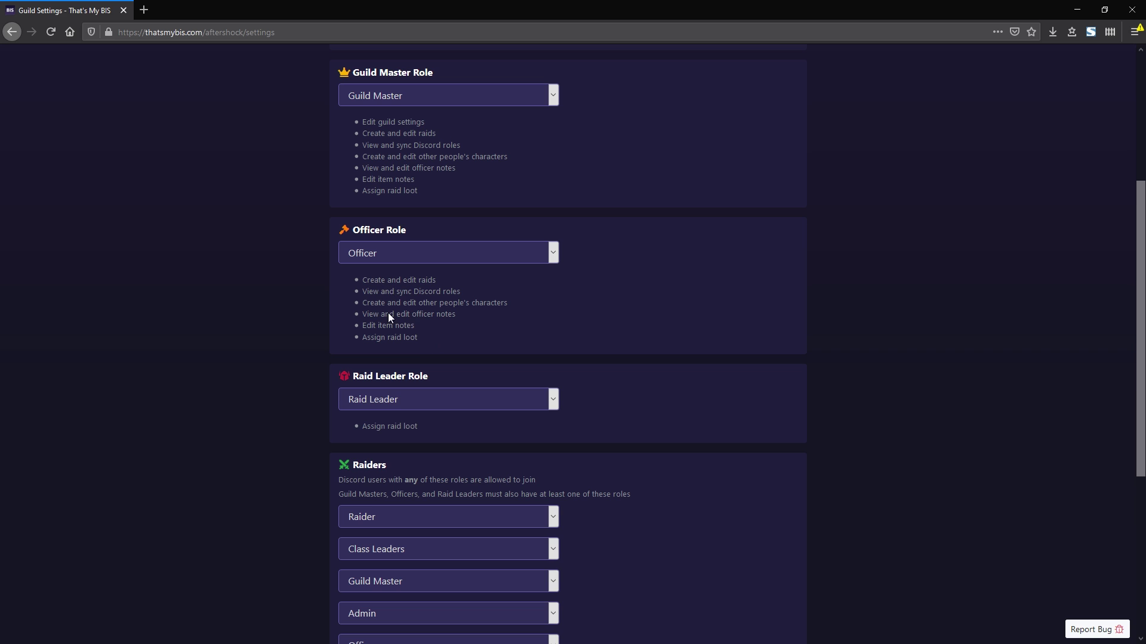
pyautogui.scroll(4, 878, 317)
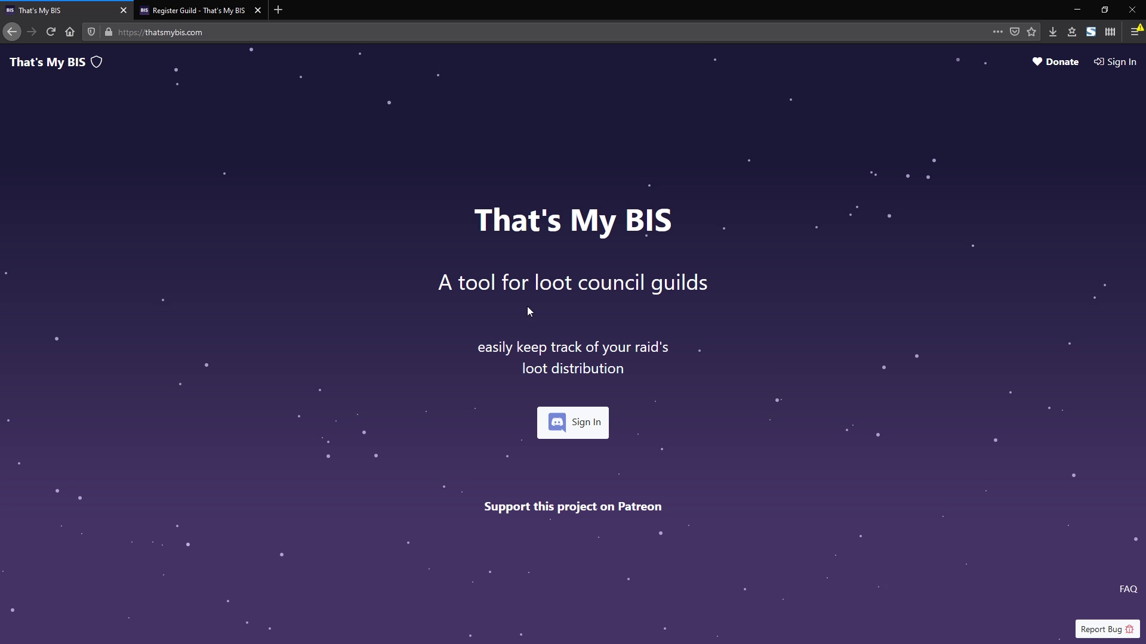
# Sign in with Discord and open the Aftershock guild's Molten Core loot list.
pyautogui.click(592, 433)
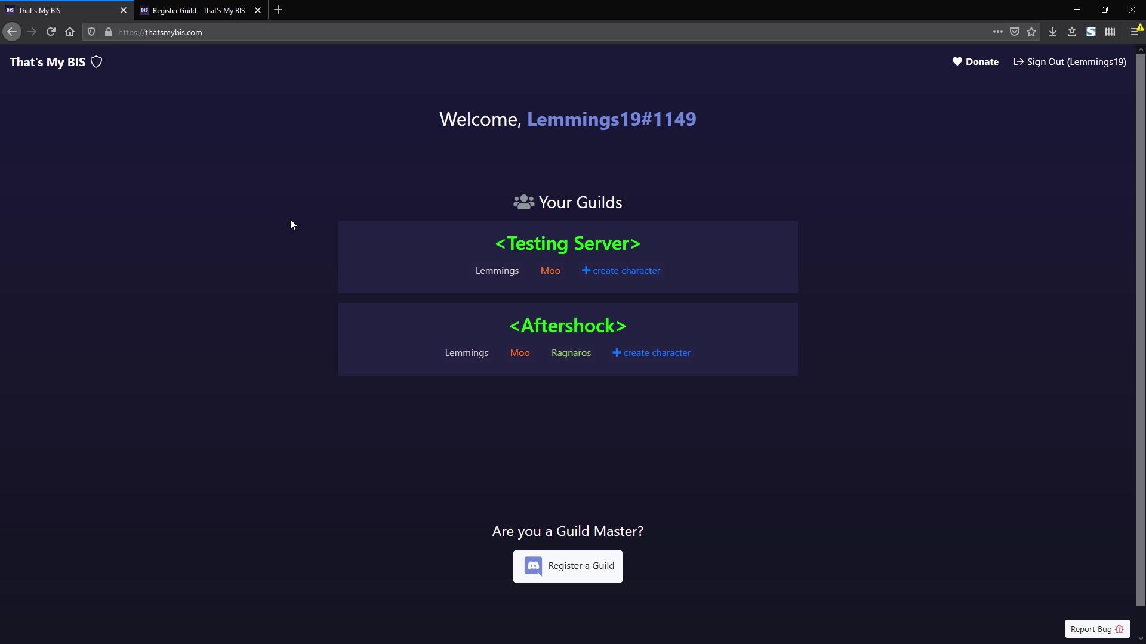
pyautogui.click(571, 327)
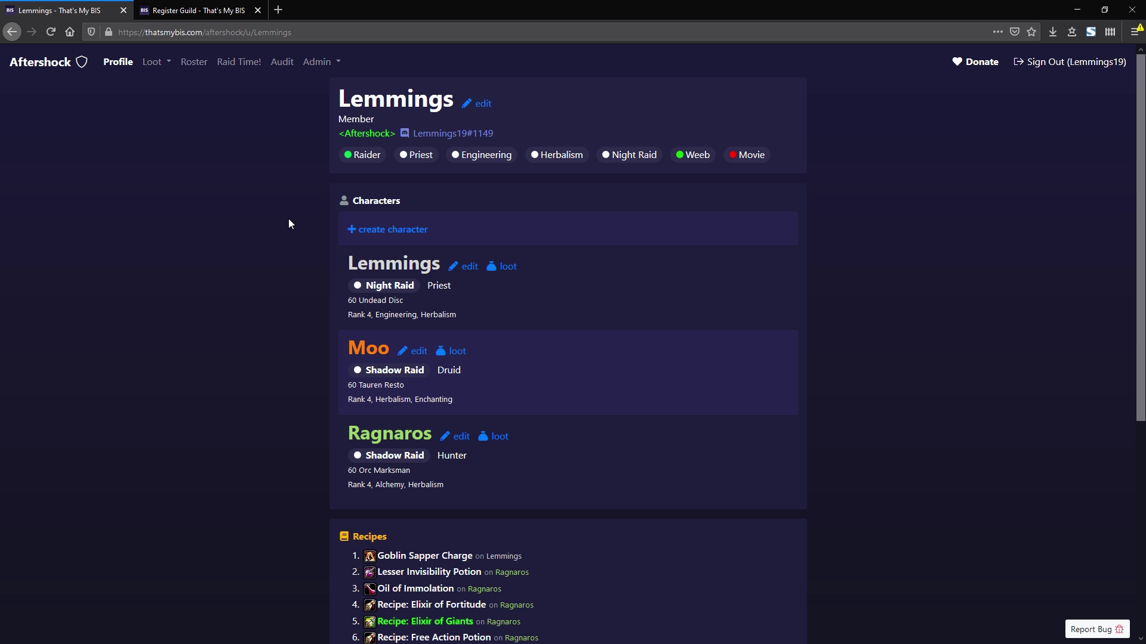
pyautogui.click(154, 61)
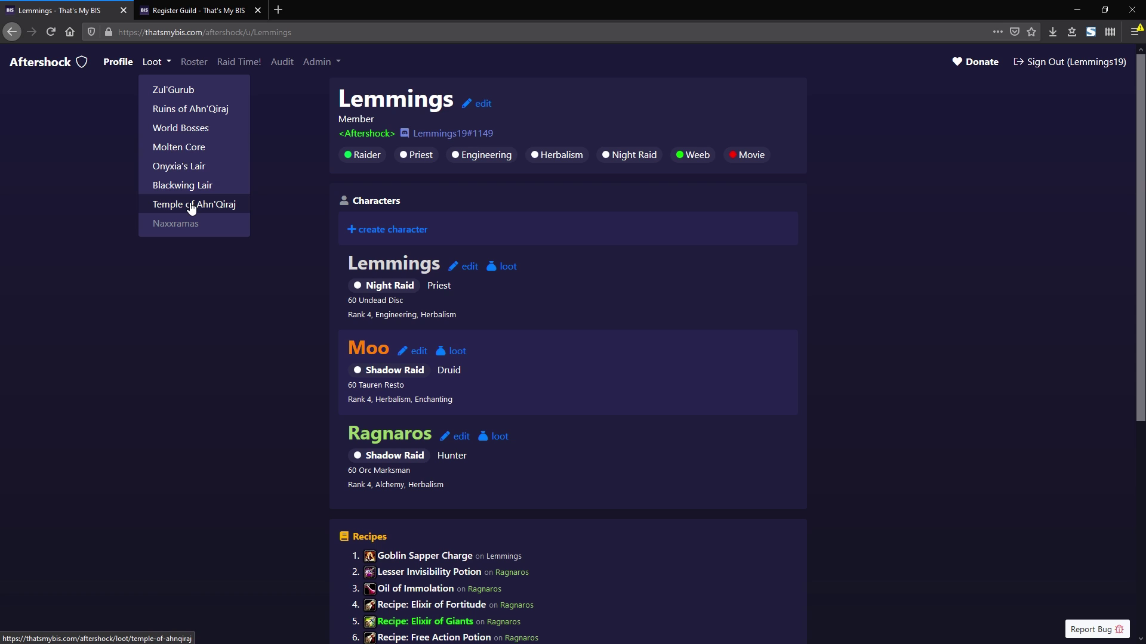
pyautogui.click(188, 147)
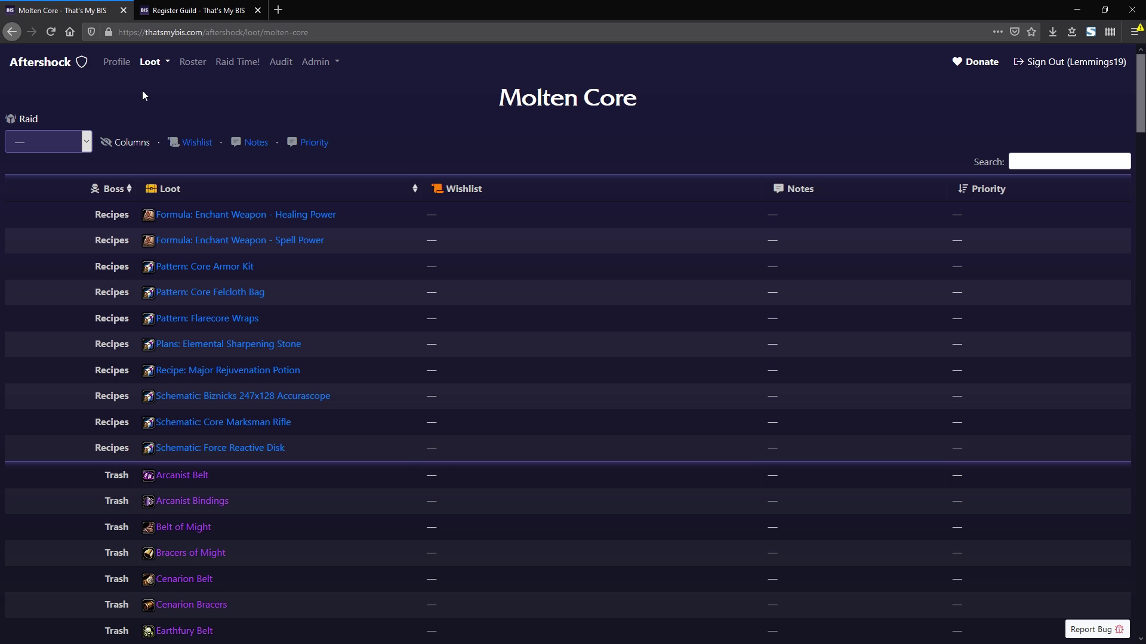
pyautogui.moveTo(491, 101); pyautogui.dragTo(679, 102)
pyautogui.click(679, 112)
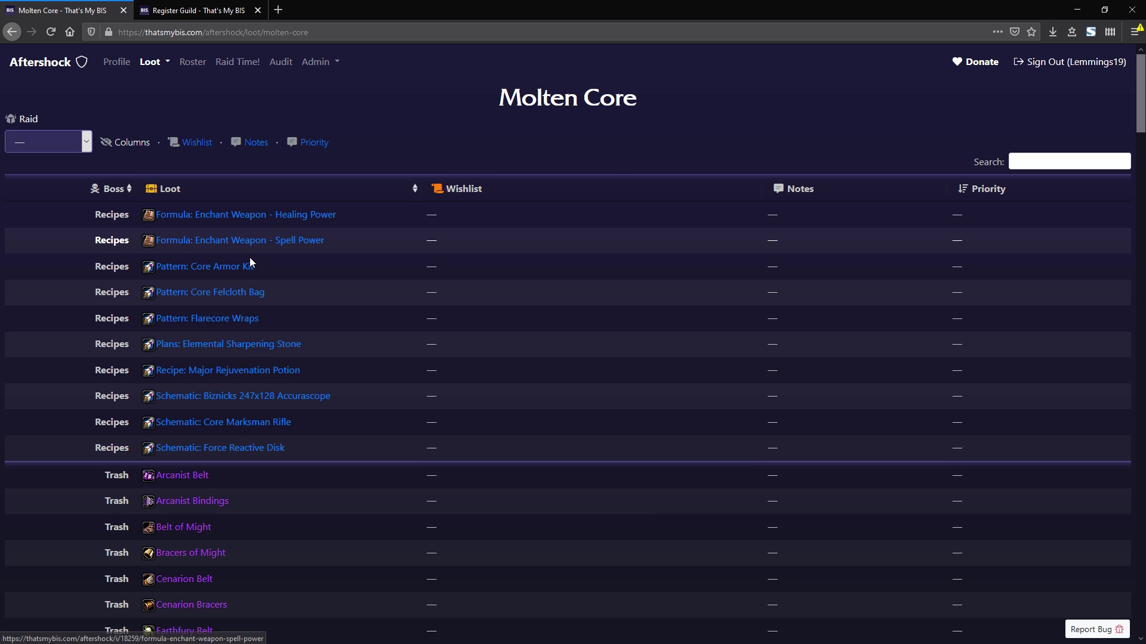
# View the Ragnaros character page from Band of Accuria's wishlist entries in a separate tab, and close it.
pyautogui.moveTo(237, 403)
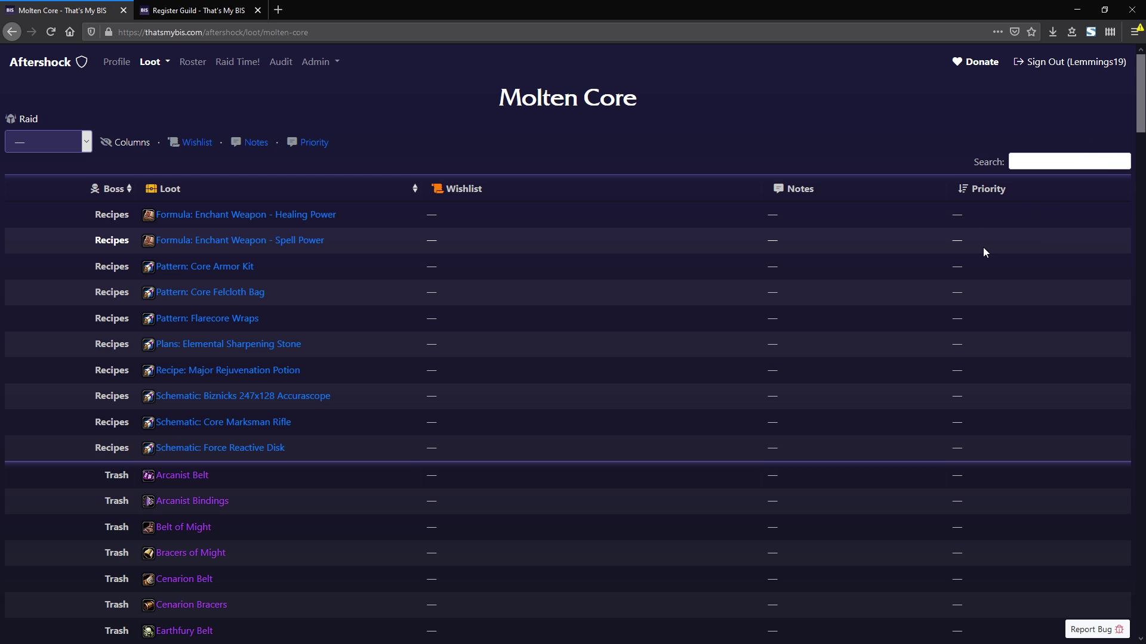
pyautogui.moveTo(1141, 99); pyautogui.dragTo(1140, 586)
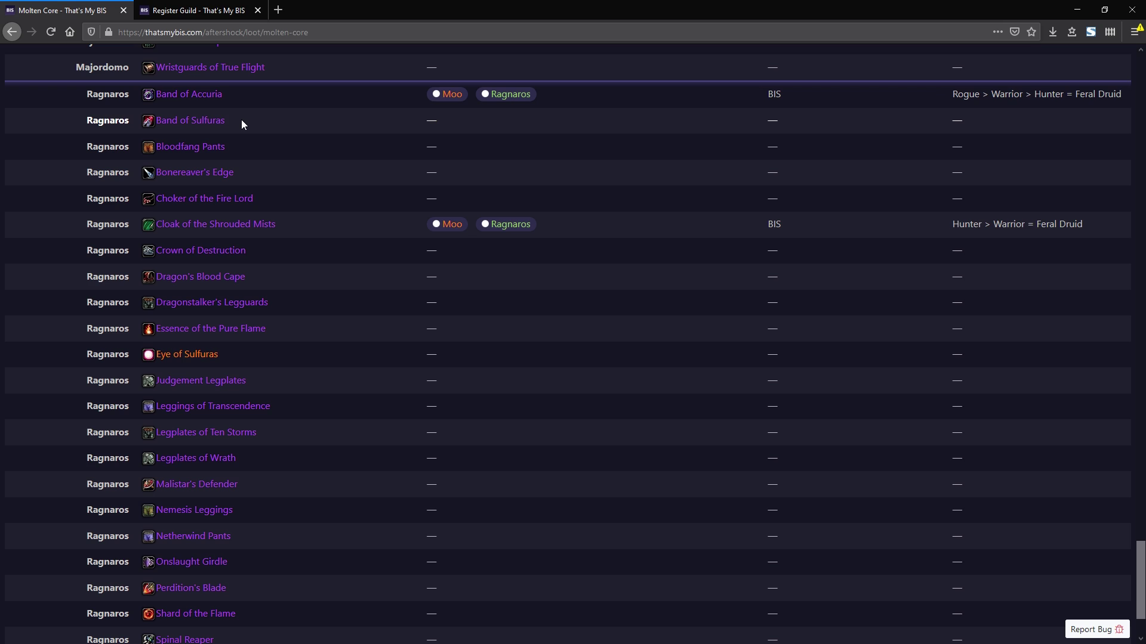
pyautogui.moveTo(206, 102)
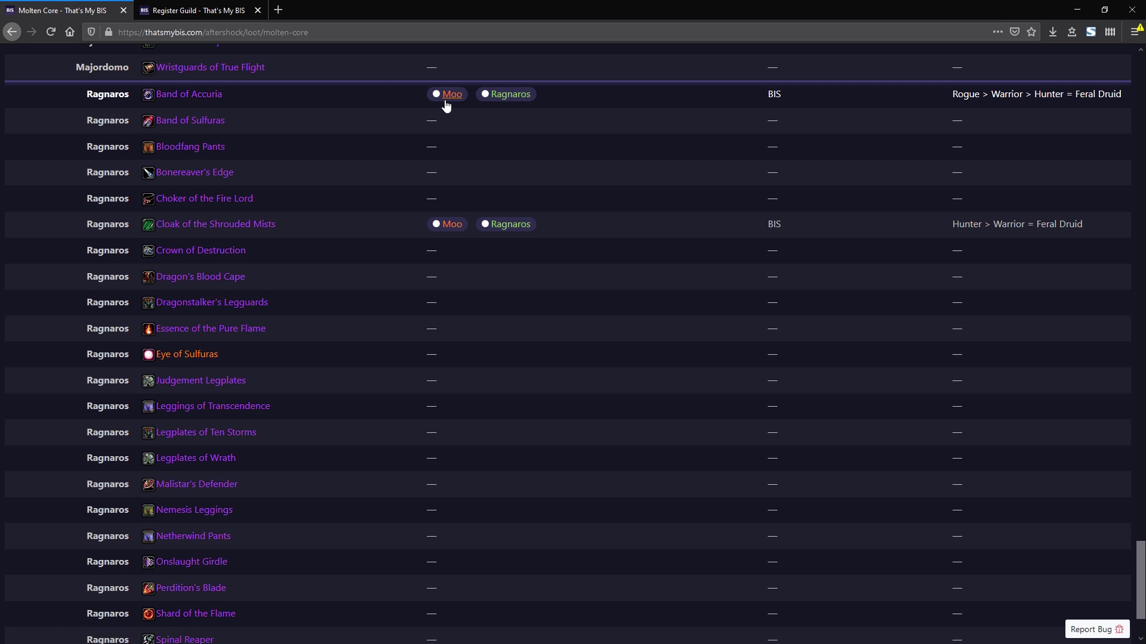
pyautogui.middleClick(508, 105)
pyautogui.click(192, 10)
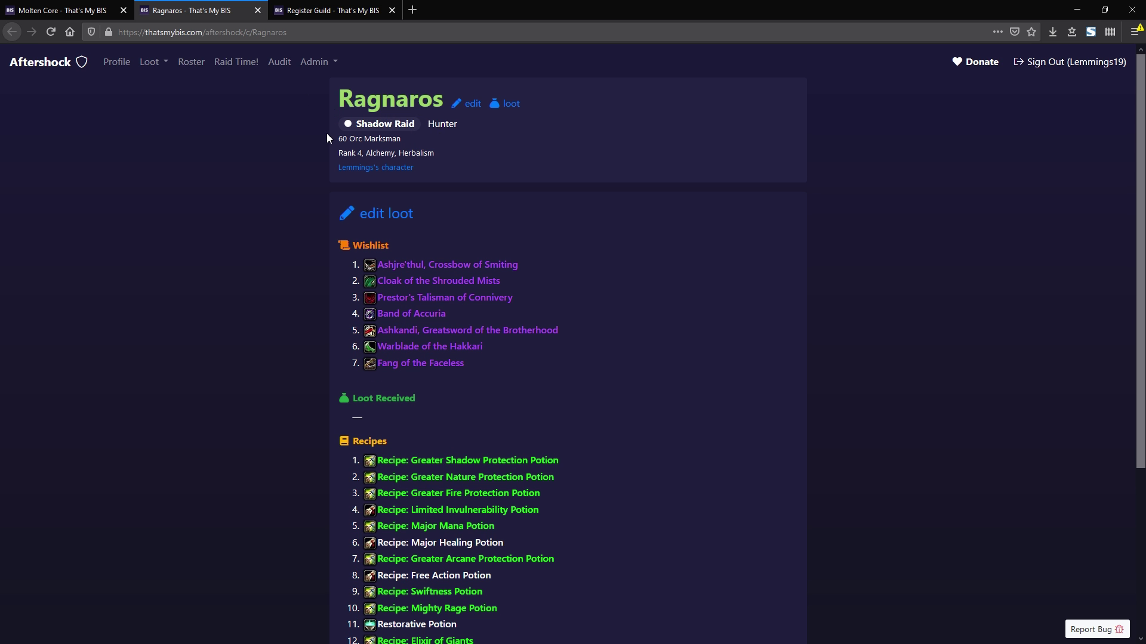
pyautogui.hotkey('ctrl', 'w')
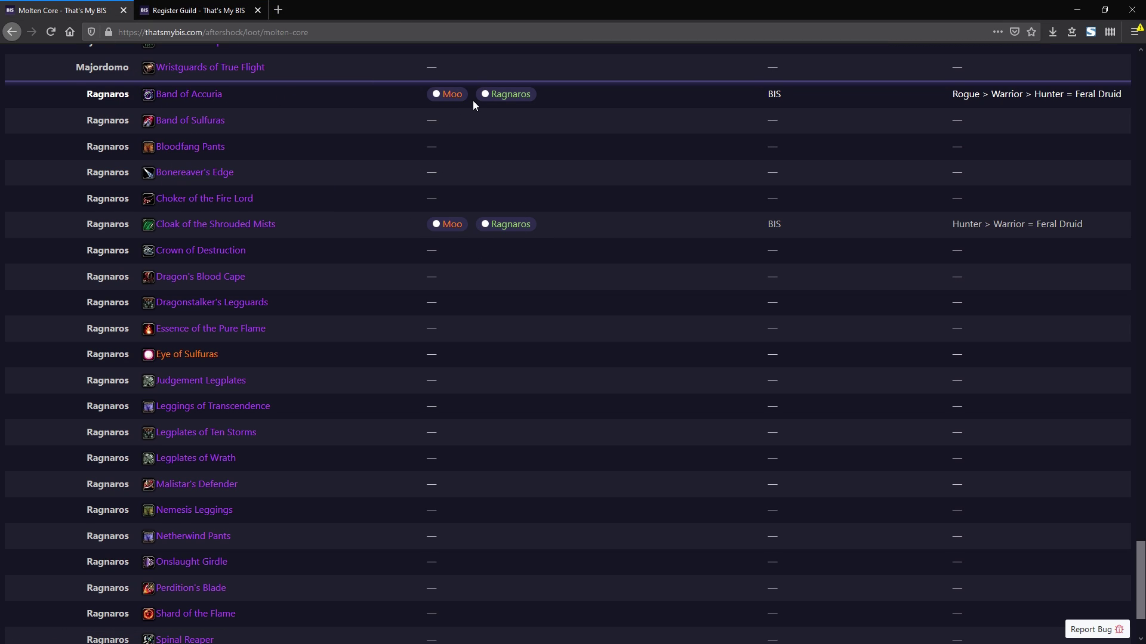
# Examine the guild note and the class priority order listed for Band of Accuria.
pyautogui.doubleClick(776, 95)
pyautogui.moveTo(951, 99); pyautogui.dragTo(1127, 97)
pyautogui.click(986, 96)
pyautogui.doubleClick(970, 96)
pyautogui.click(1001, 99)
pyautogui.doubleClick(1001, 98)
pyautogui.doubleClick(1053, 95)
pyautogui.doubleClick(1095, 96)
pyautogui.doubleClick(1107, 95)
pyautogui.click(1106, 94)
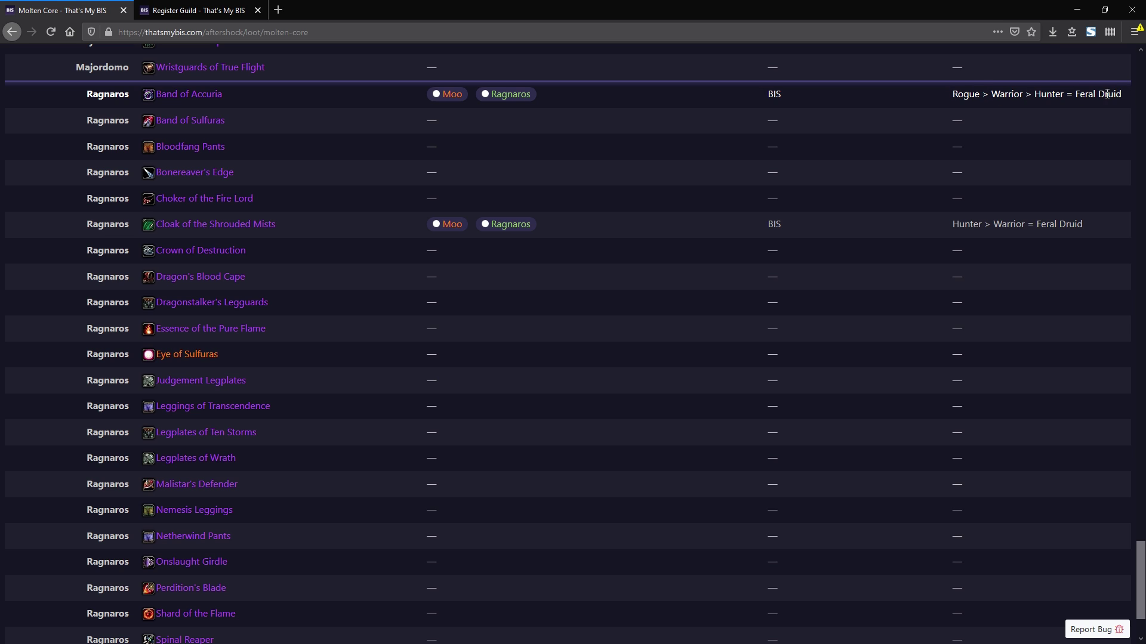
pyautogui.moveTo(936, 98); pyautogui.dragTo(1128, 99)
pyautogui.click(931, 96)
# Open the Band of Accuria item page in a separate tab.
pyautogui.moveTo(189, 97)
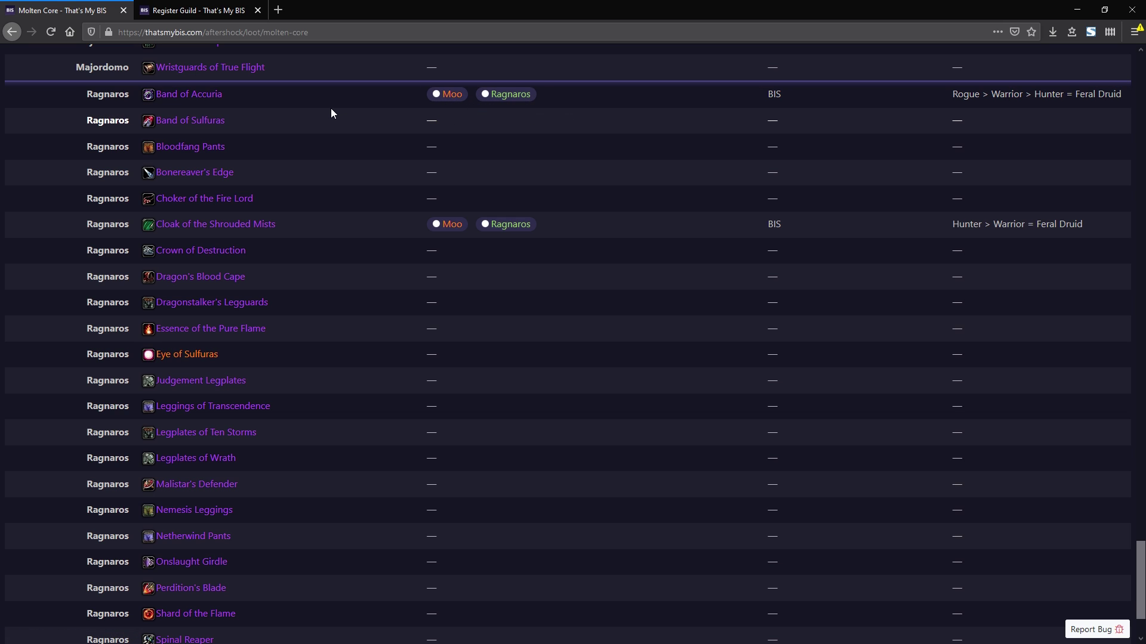
pyautogui.middleClick(186, 98)
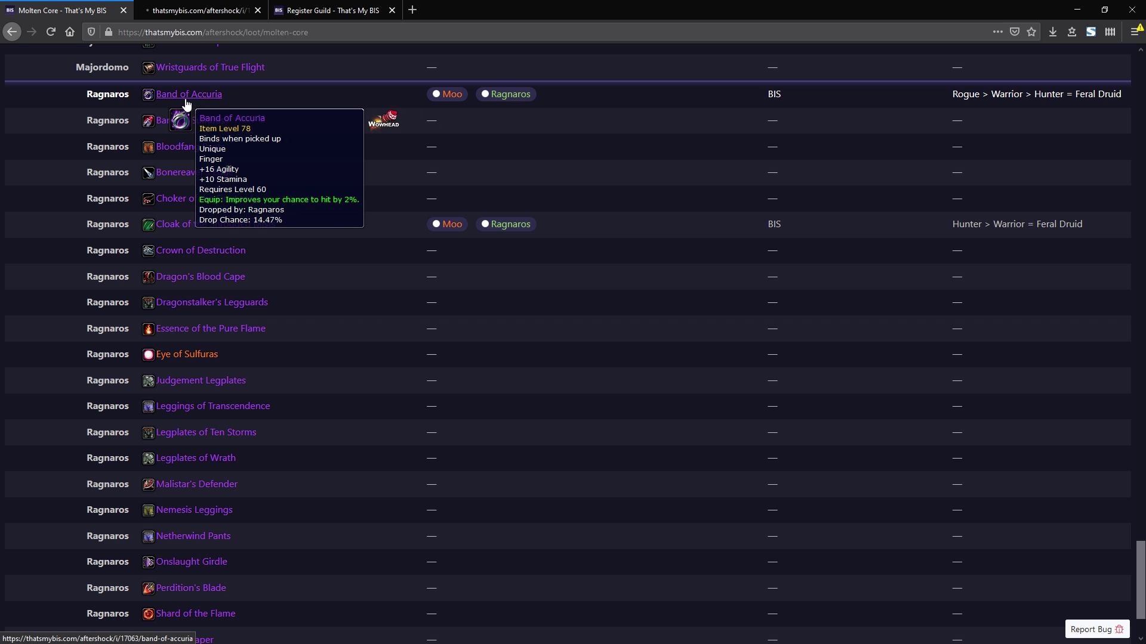
pyautogui.click(195, 11)
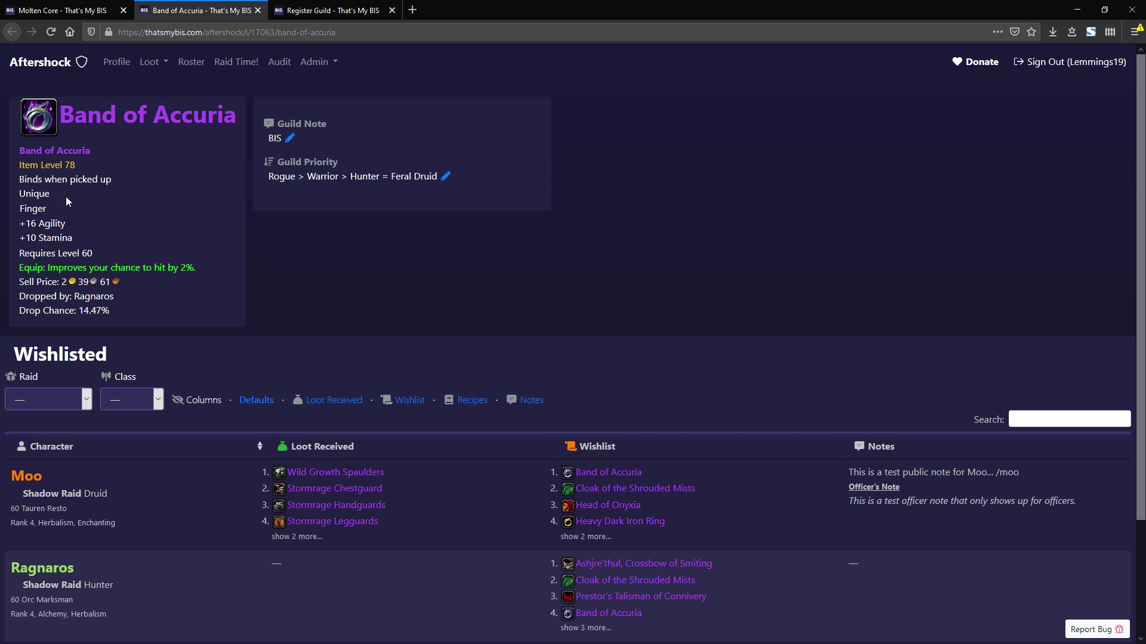
# Expand Moo's received loot and the full wishlists of Moo and Ragnaros in the Wishlisted table.
pyautogui.scroll(-3, 152, 238)
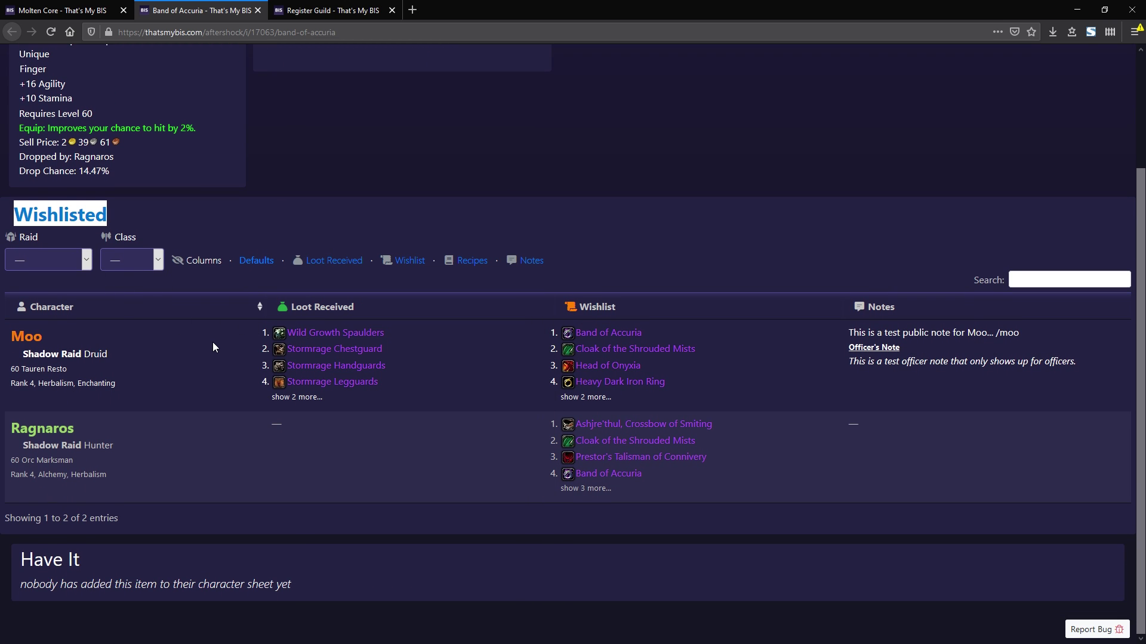
pyautogui.click(300, 399)
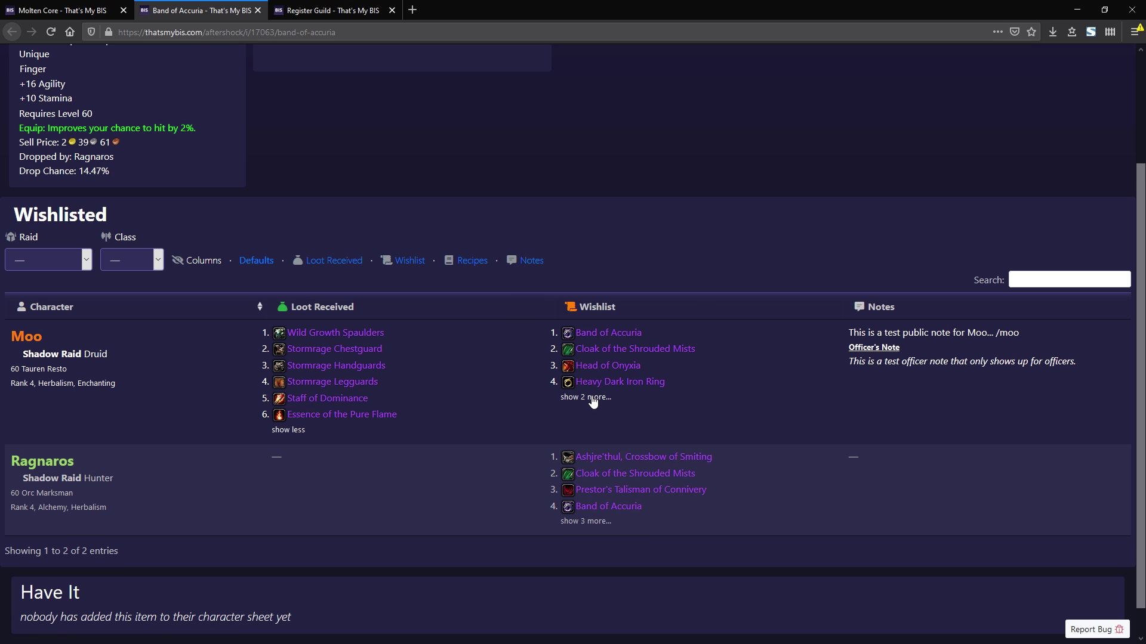
pyautogui.click(591, 397)
pyautogui.scroll(-1, 594, 472)
pyautogui.click(585, 521)
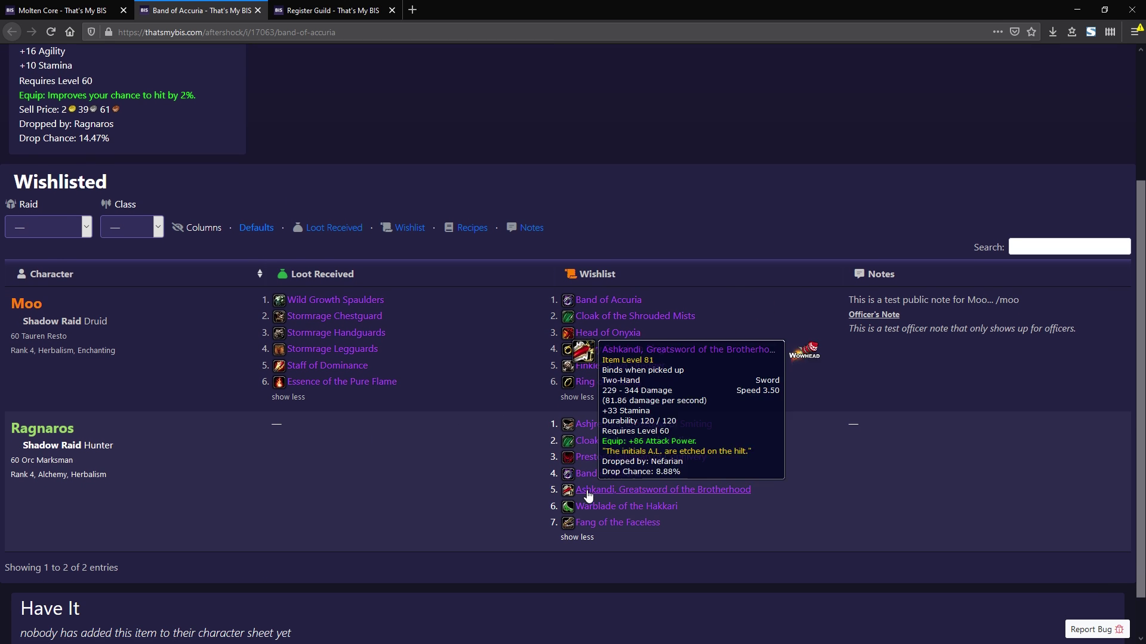
pyautogui.scroll(-2, 435, 433)
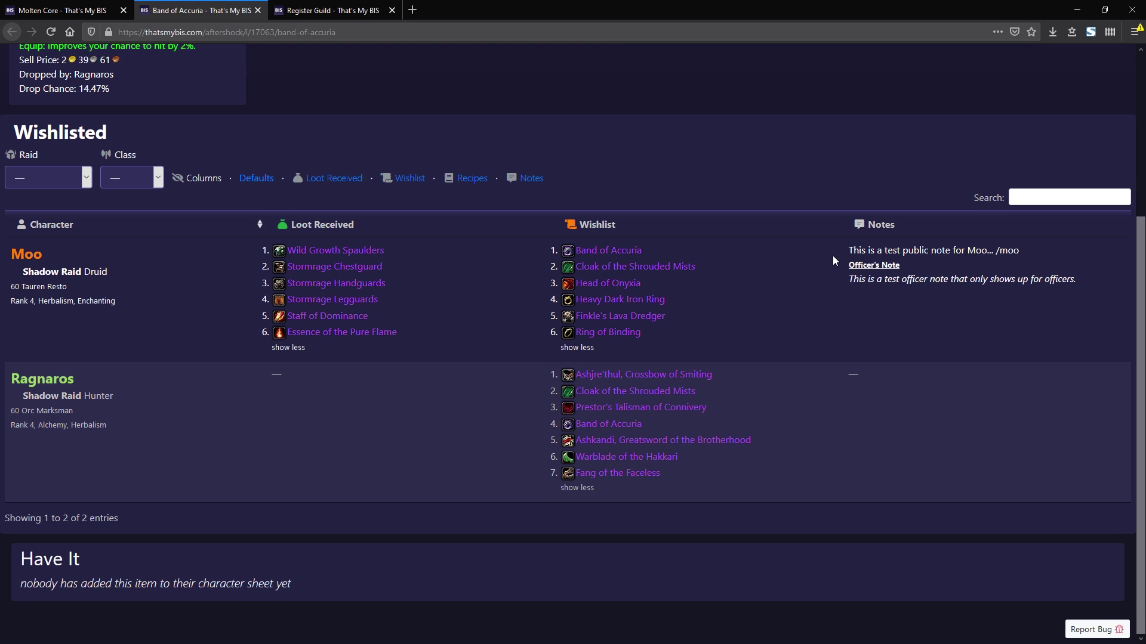
# Examine Moo's public and officer notes and both characters' wishlist ranking of Band of Accuria, and return to the Molten Core loot list.
pyautogui.moveTo(847, 251); pyautogui.dragTo(1022, 252)
pyautogui.click(1021, 252)
pyautogui.moveTo(855, 251); pyautogui.dragTo(1023, 258)
pyautogui.click(853, 249)
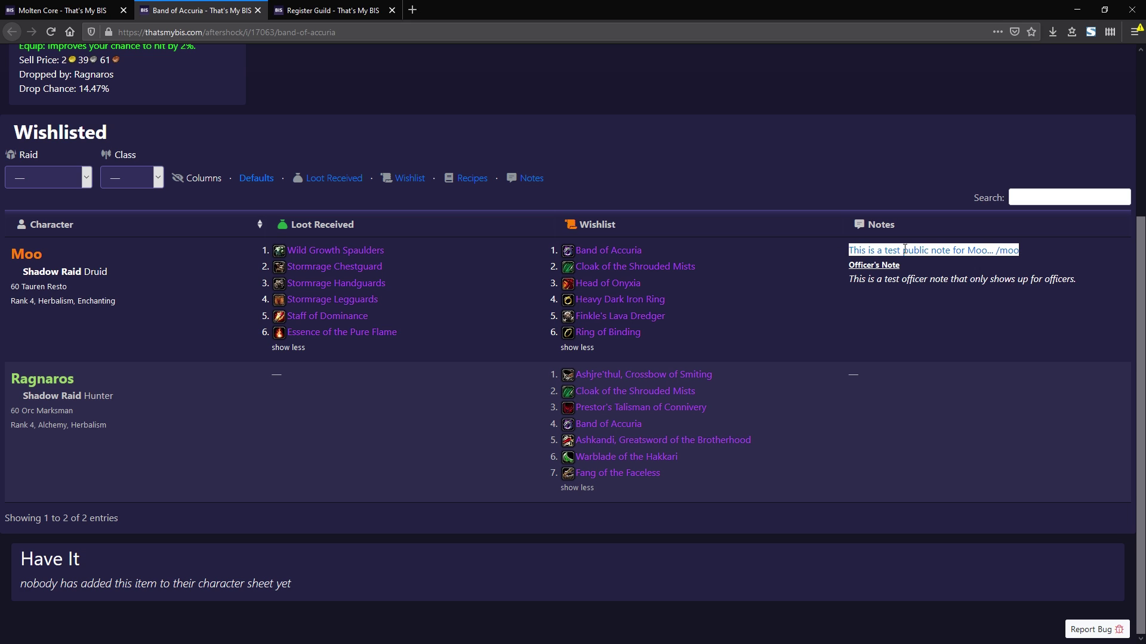
pyautogui.moveTo(851, 281); pyautogui.dragTo(1081, 280)
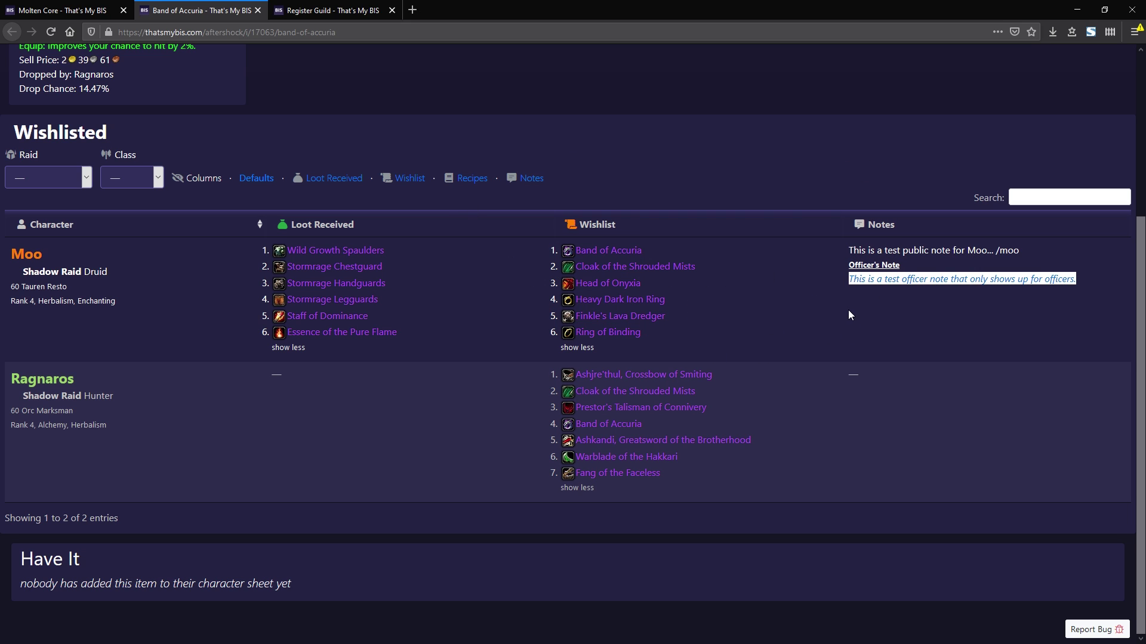
pyautogui.click(492, 321)
pyautogui.moveTo(607, 250)
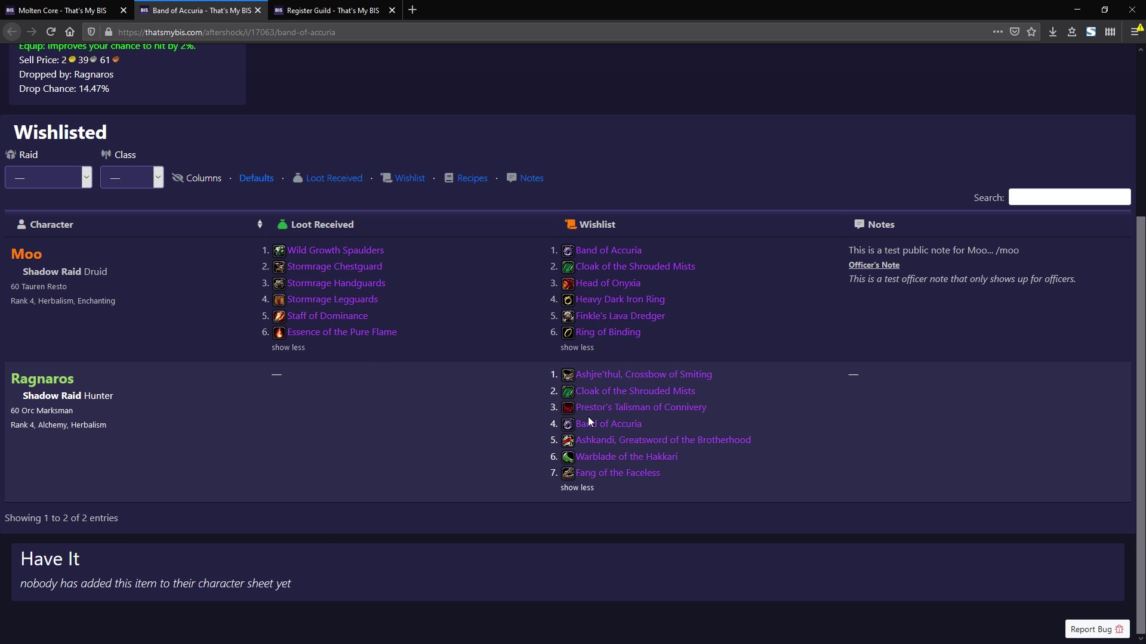
pyautogui.moveTo(612, 426)
pyautogui.click(56, 10)
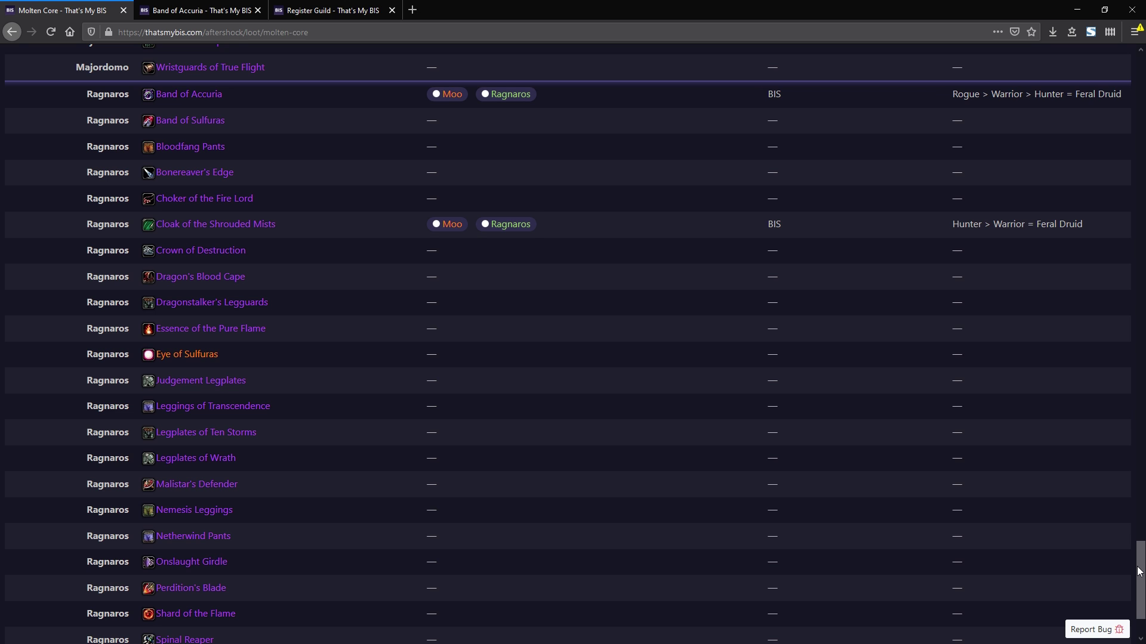
# Open the Raid Time page in its own window and arrange it as a narrow column beside the Molten Core loot list.
pyautogui.scroll(20, 1091, 204)
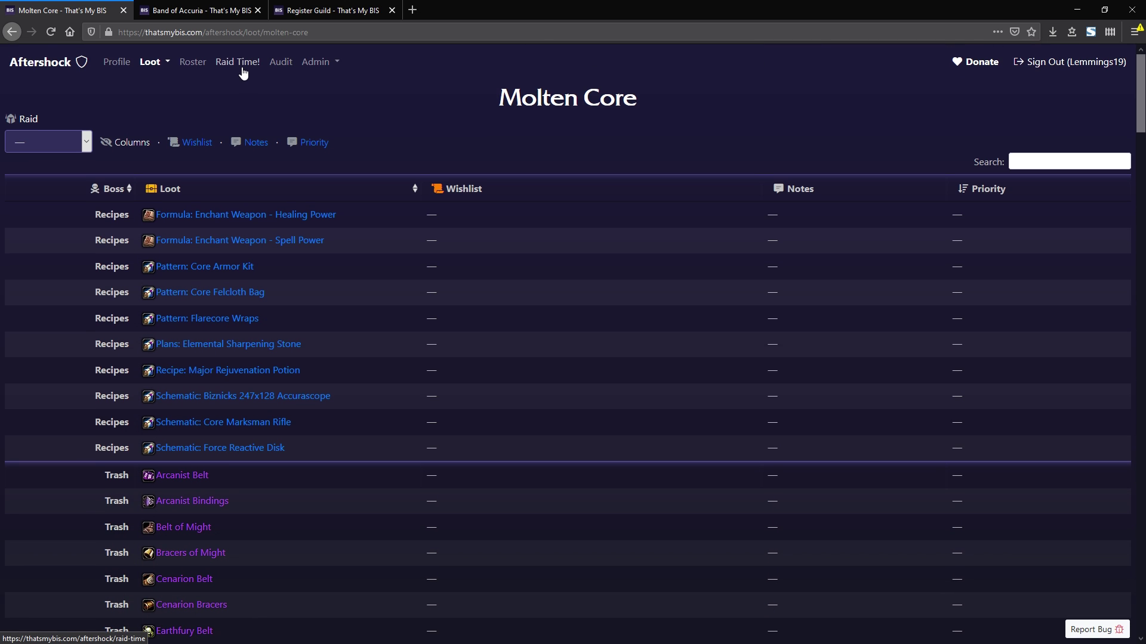
pyautogui.middleClick(242, 71)
pyautogui.click(203, 11)
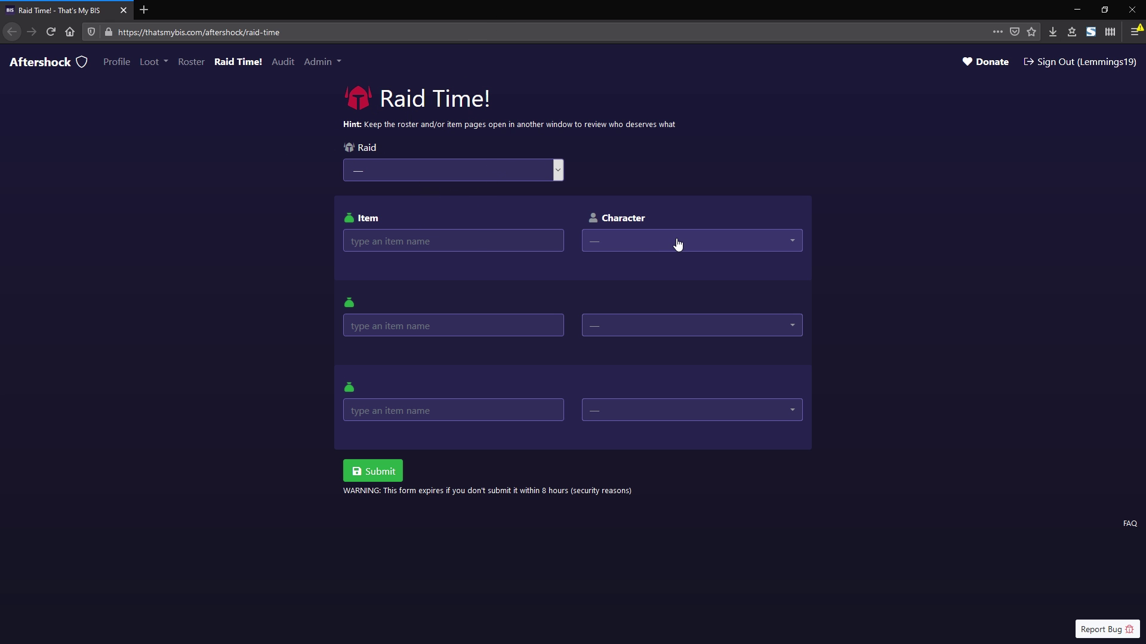
pyautogui.moveTo(421, 11); pyautogui.dragTo(1, 179)
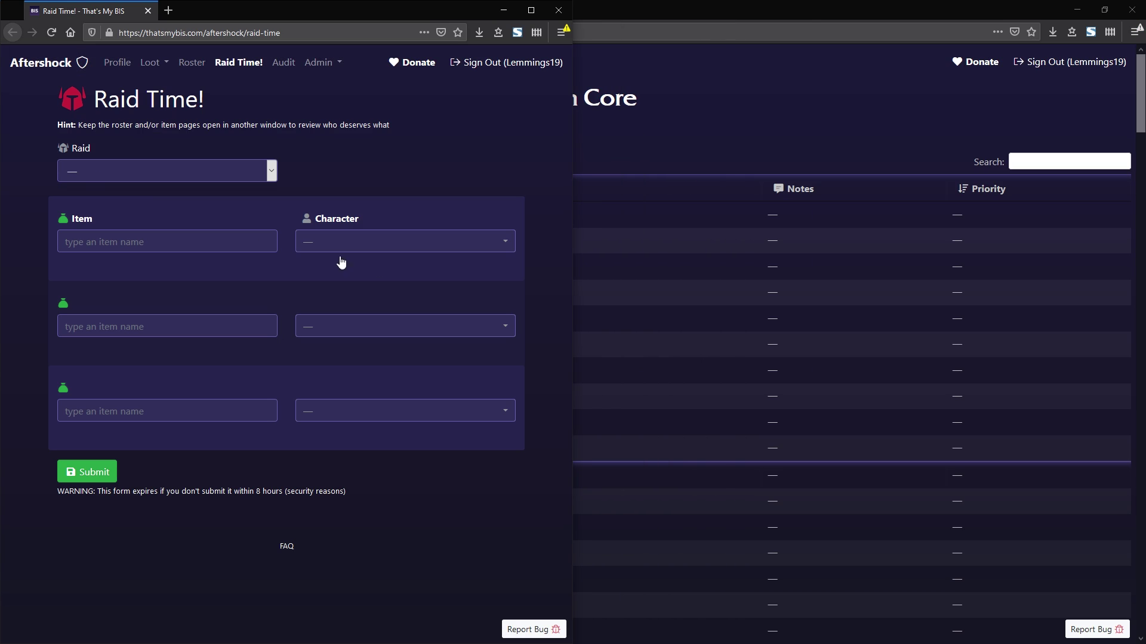
pyautogui.moveTo(573, 299); pyautogui.dragTo(325, 293)
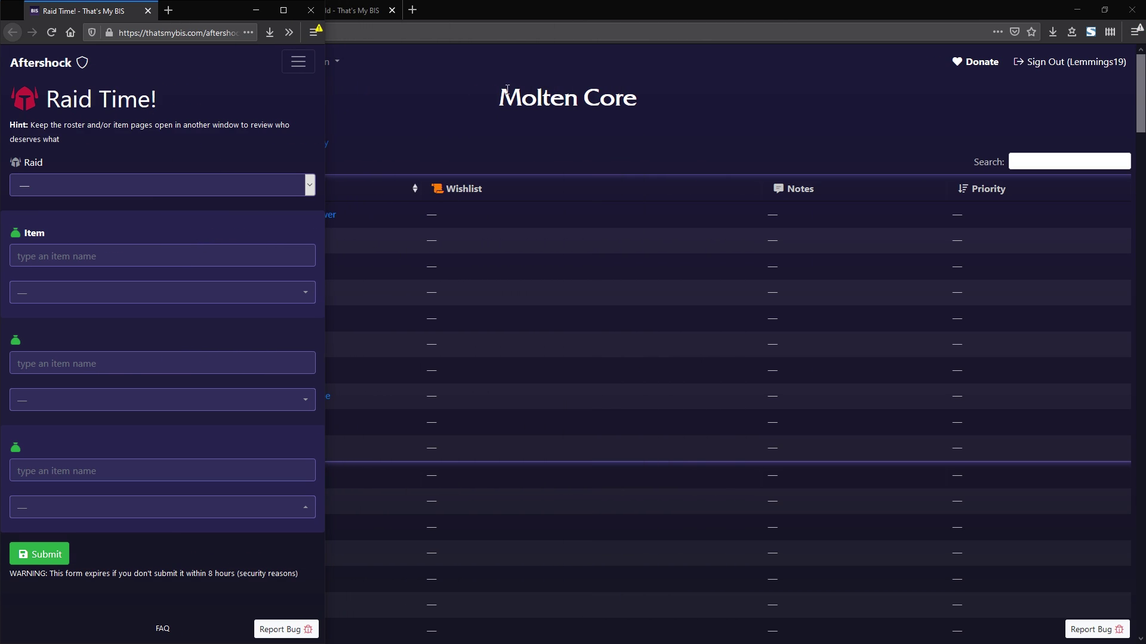
pyautogui.moveTo(607, 9); pyautogui.dragTo(1144, 173)
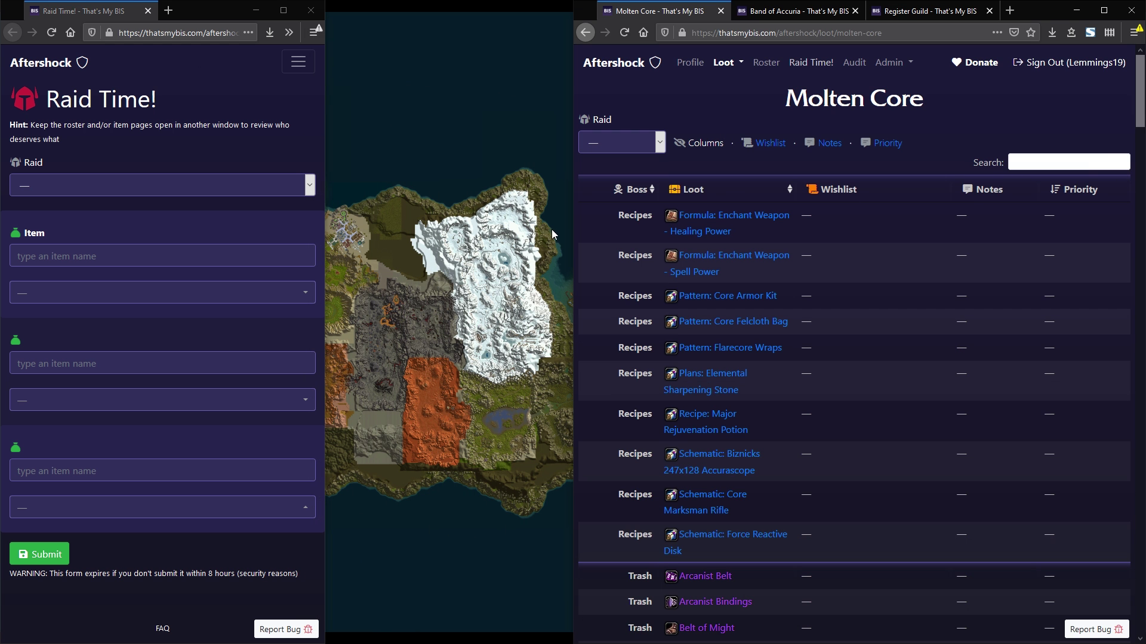
pyautogui.moveTo(571, 228); pyautogui.dragTo(322, 219)
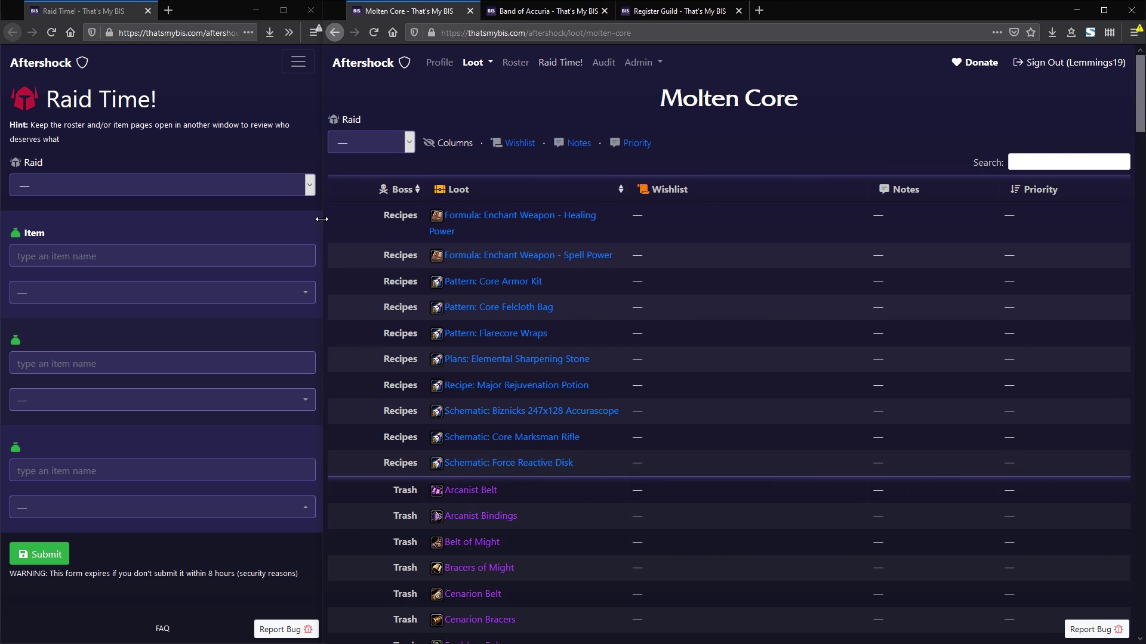
# Add Band of Accuria as the first item on the Raid Time form.
pyautogui.click(66, 252)
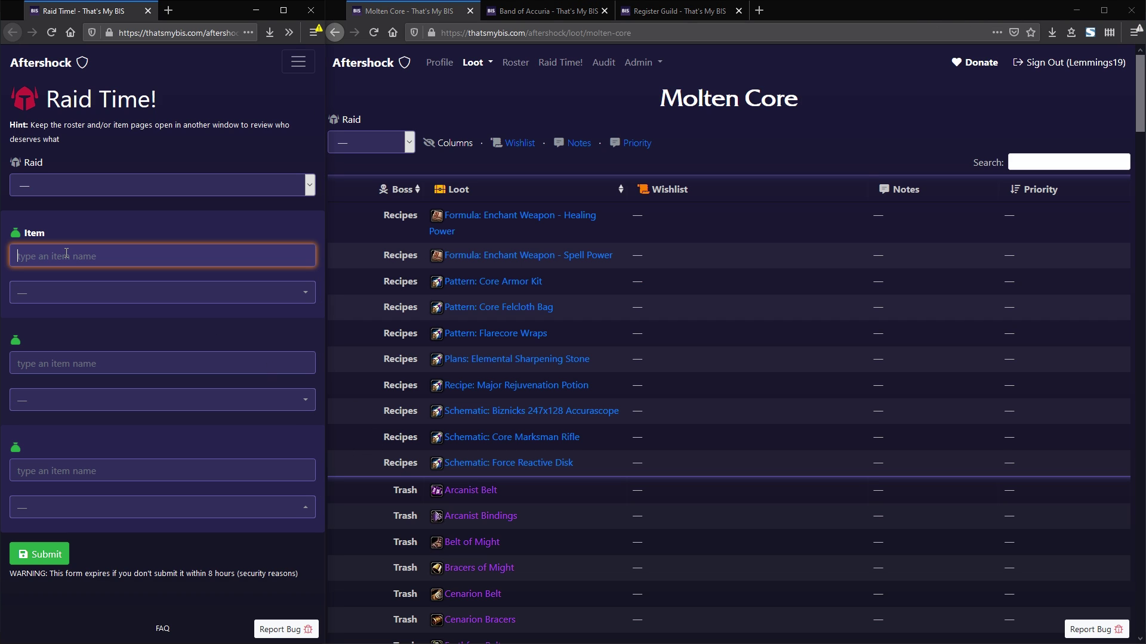
pyautogui.write('b')
pyautogui.press('BackSpace')
pyautogui.write('band of acc')
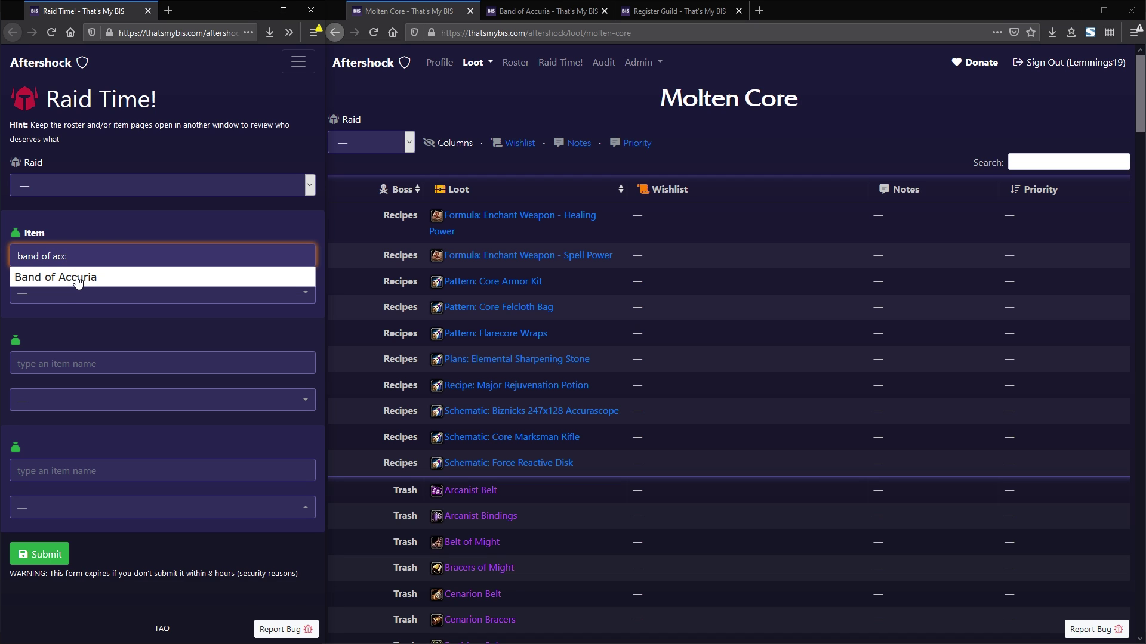
pyautogui.click(77, 280)
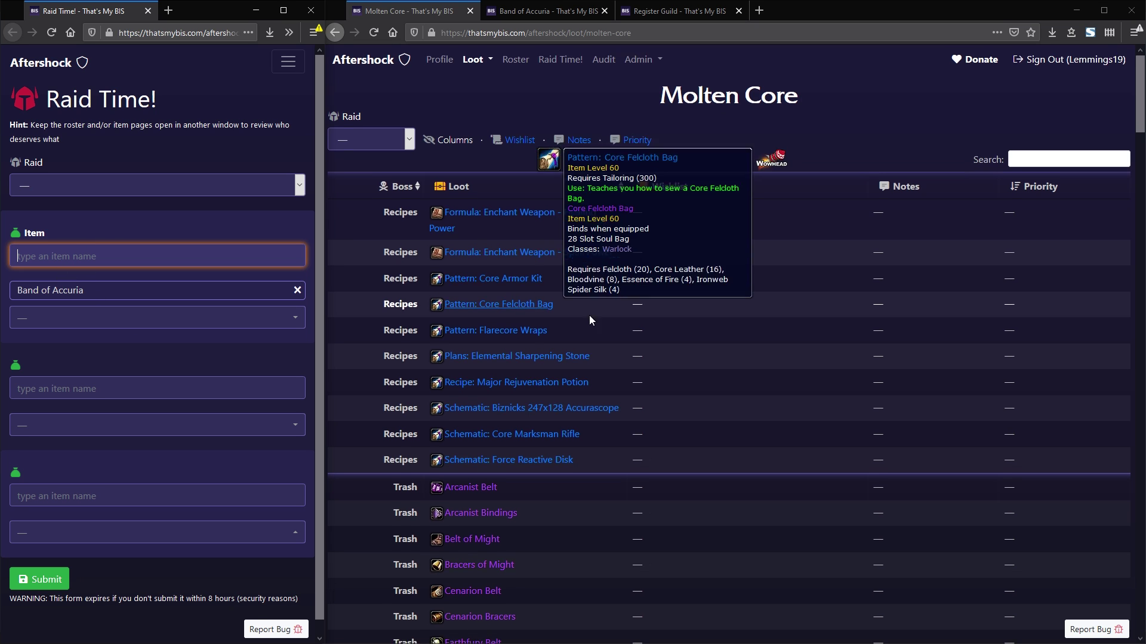
# Review Band of Accuria's priority and wishlists, and assign the item to the hunter Ragnaros on the Raid Time form.
pyautogui.scroll(-5, 1098, 154)
pyautogui.moveTo(1141, 148); pyautogui.dragTo(1112, 549)
pyautogui.scroll(-2, 1112, 549)
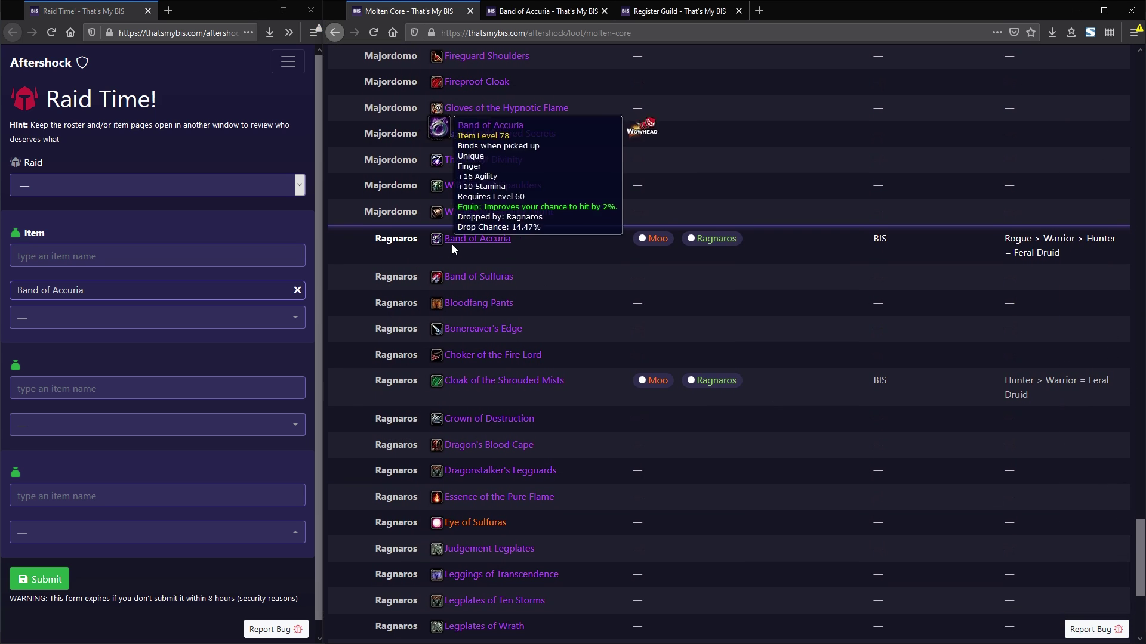
pyautogui.scroll(-1, 1062, 200)
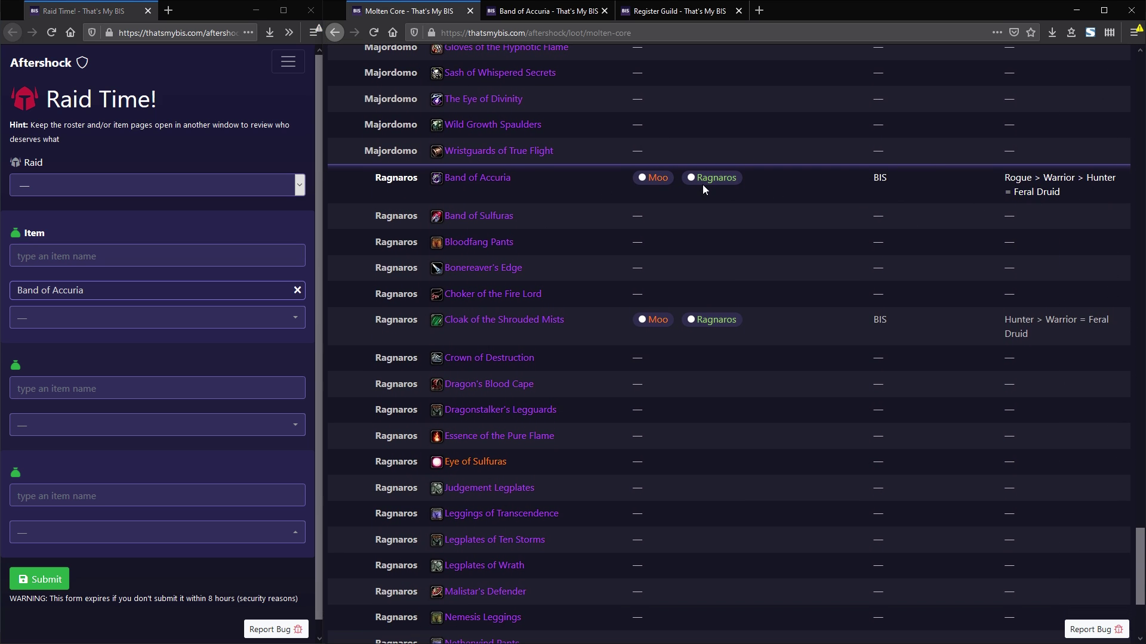
pyautogui.click(546, 11)
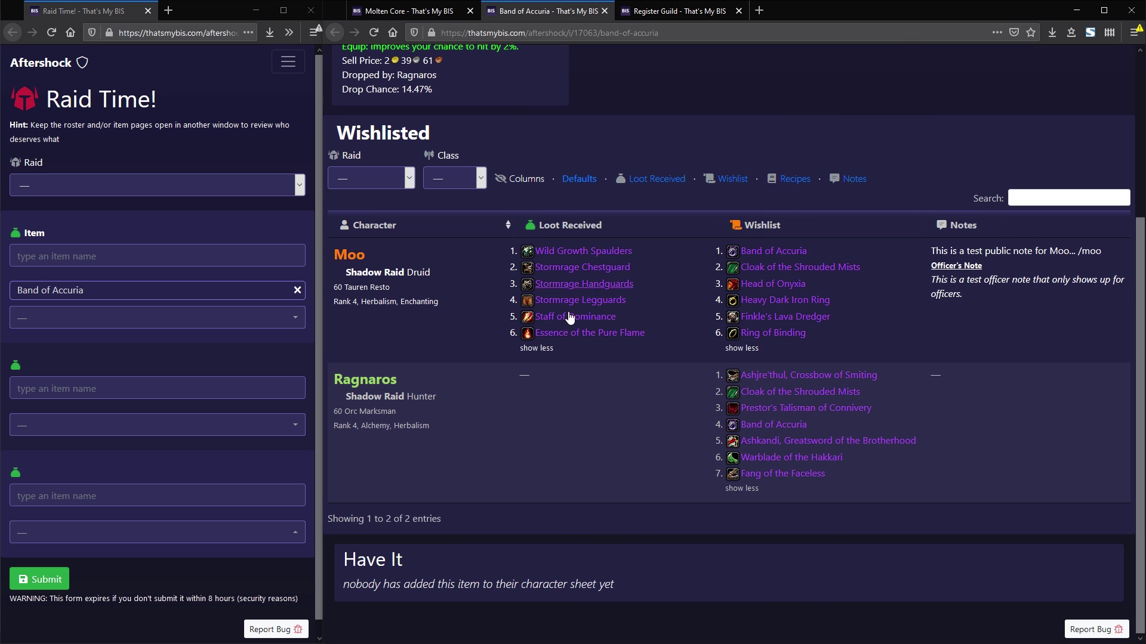
pyautogui.click(62, 322)
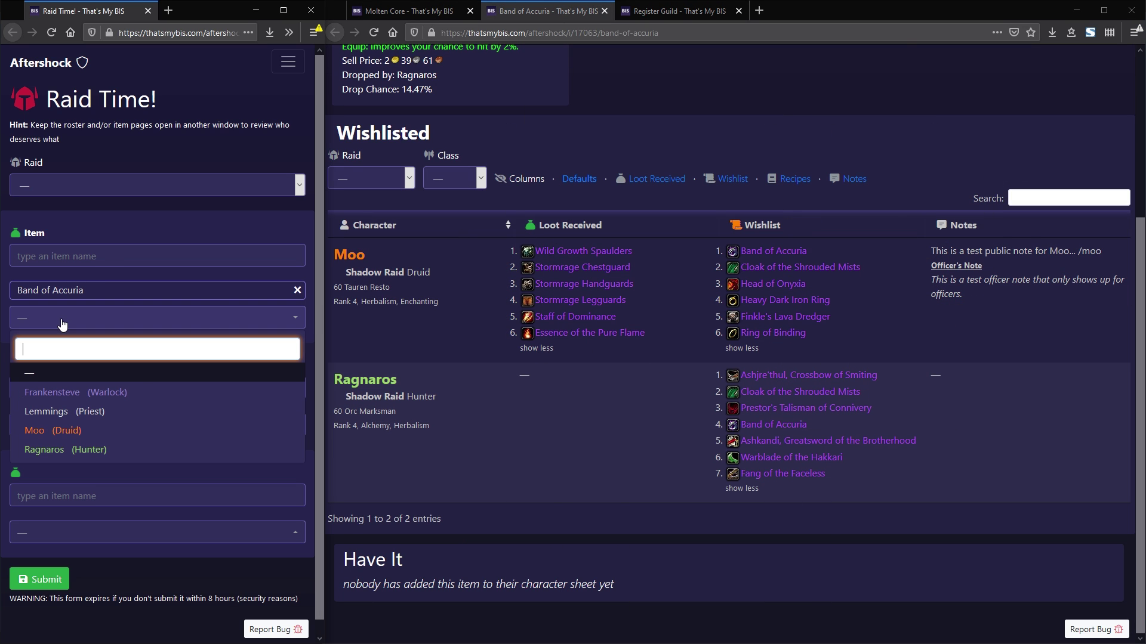
pyautogui.write('rag')
pyautogui.click(51, 371)
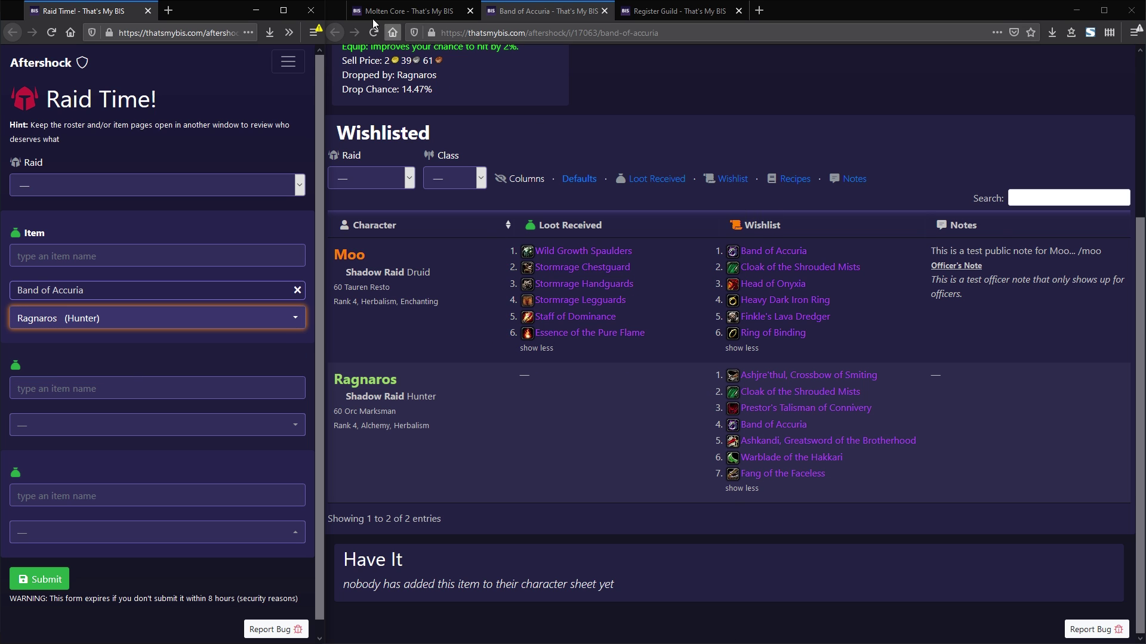
# Examine the class priority for Cloak of the Shrouded Mists and the characters who wishlisted it on its item page.
pyautogui.click(404, 11)
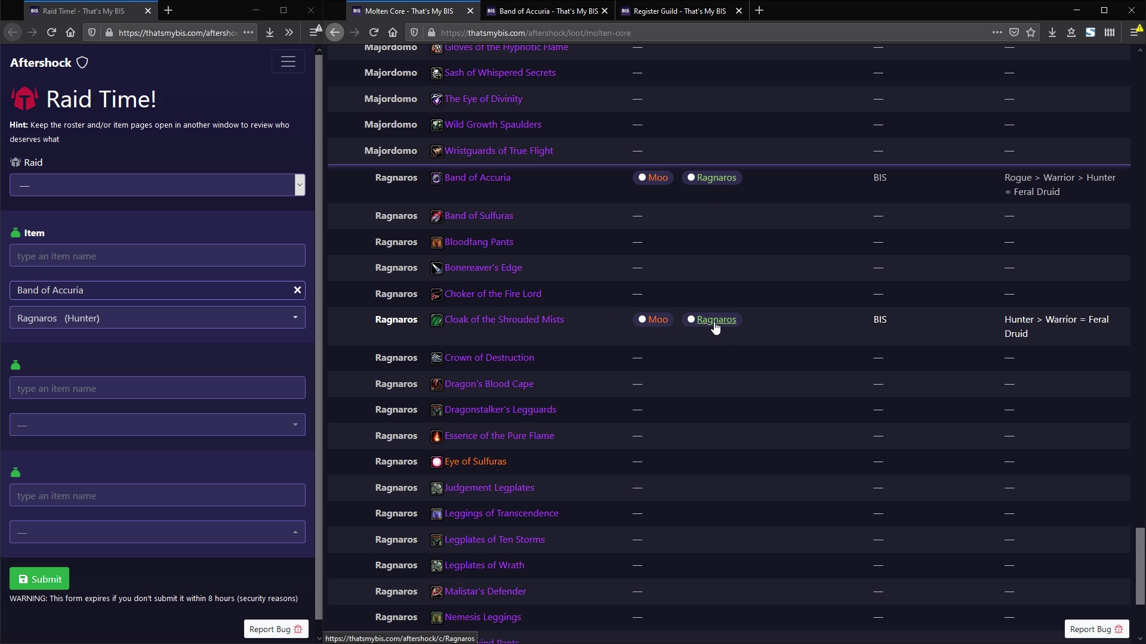
pyautogui.doubleClick(1095, 319)
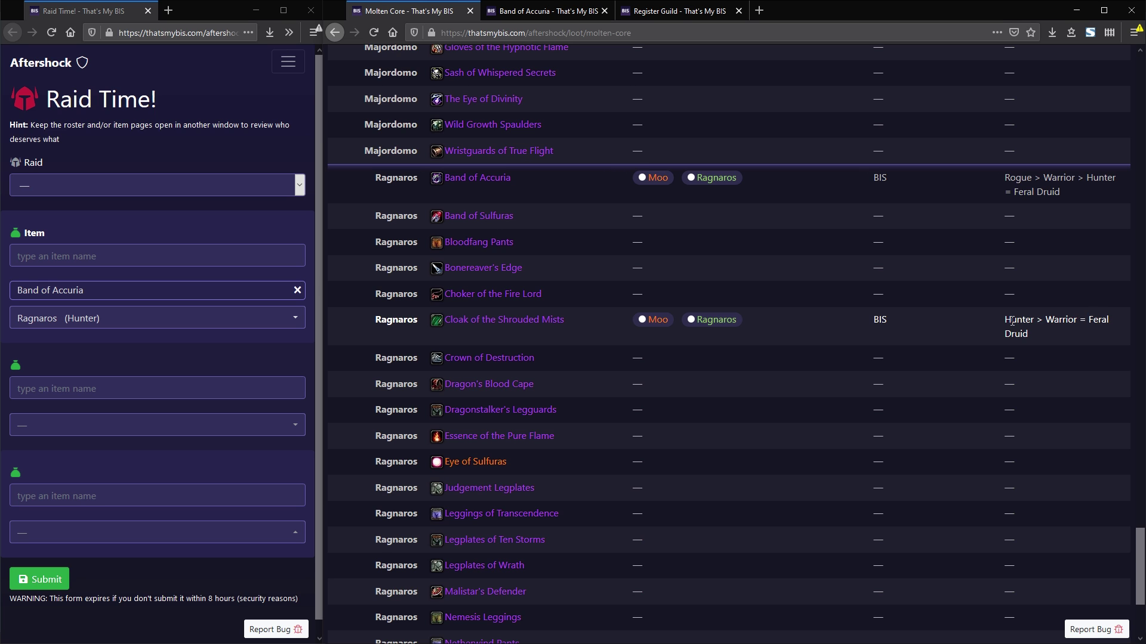
pyautogui.doubleClick(1014, 321)
pyautogui.tripleClick(1015, 332)
pyautogui.doubleClick(1016, 320)
pyautogui.middleClick(495, 323)
pyautogui.click(528, 10)
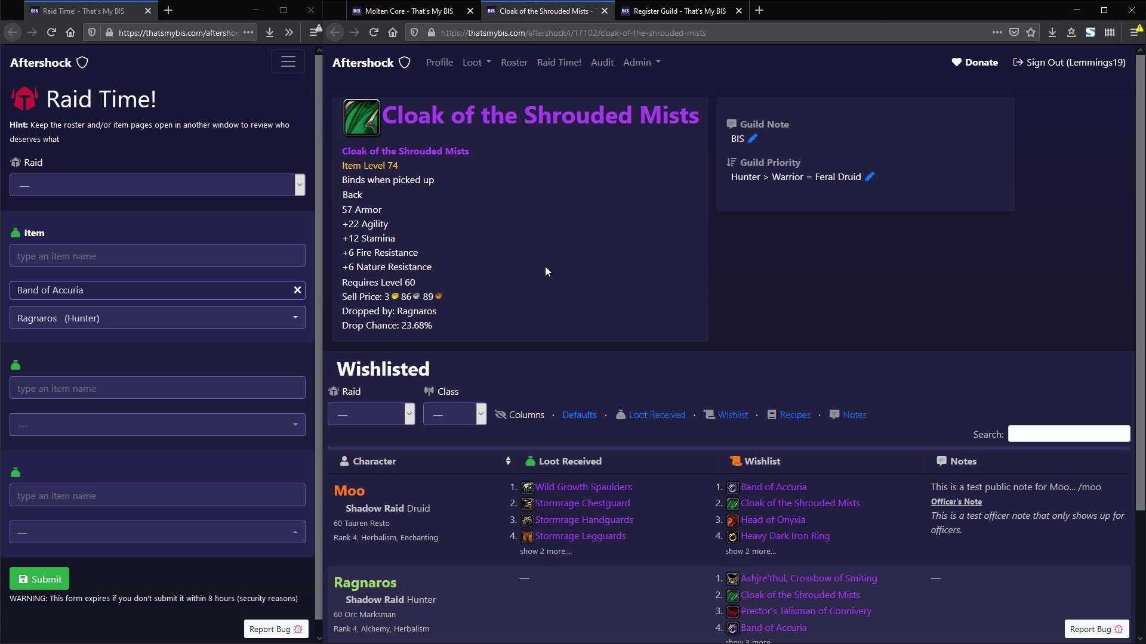
pyautogui.scroll(-3, 553, 287)
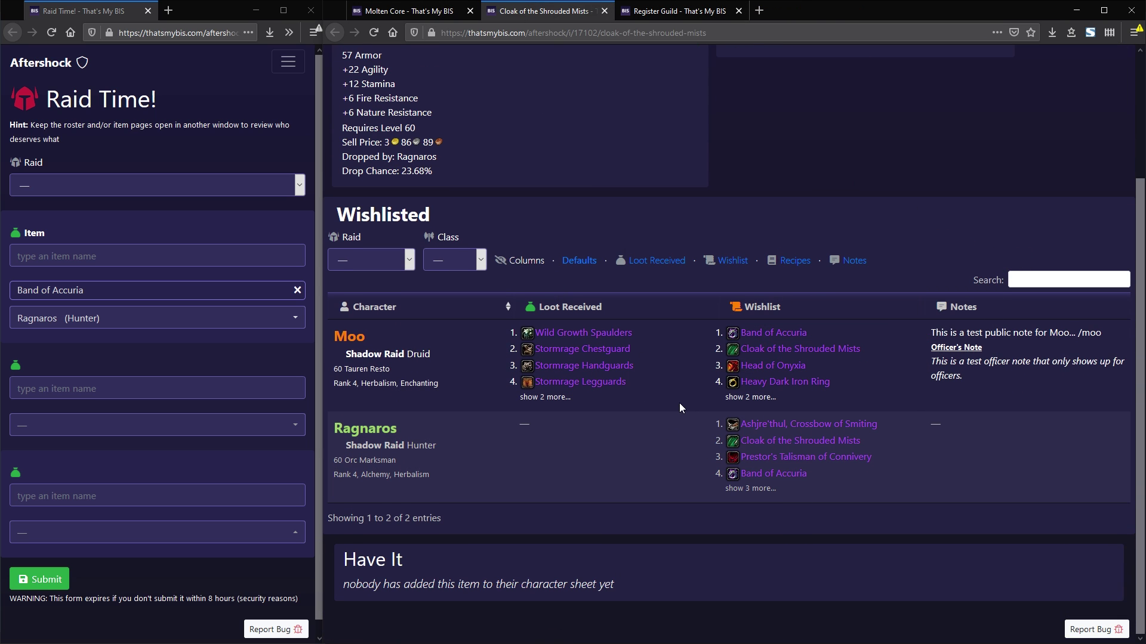
# Add Cloak of the Shrouded Mists as the second item on the Raid Time form and assign it to the hunter Ragnaros.
pyautogui.click(41, 391)
pyautogui.write('c')
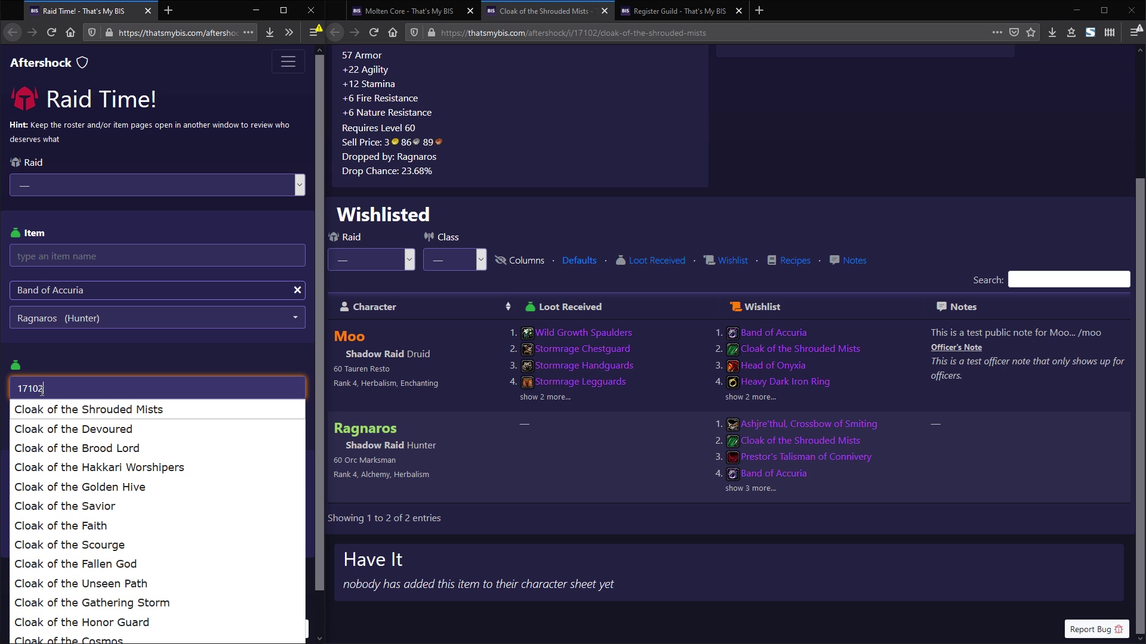
pyautogui.press('Return')
pyautogui.click(76, 451)
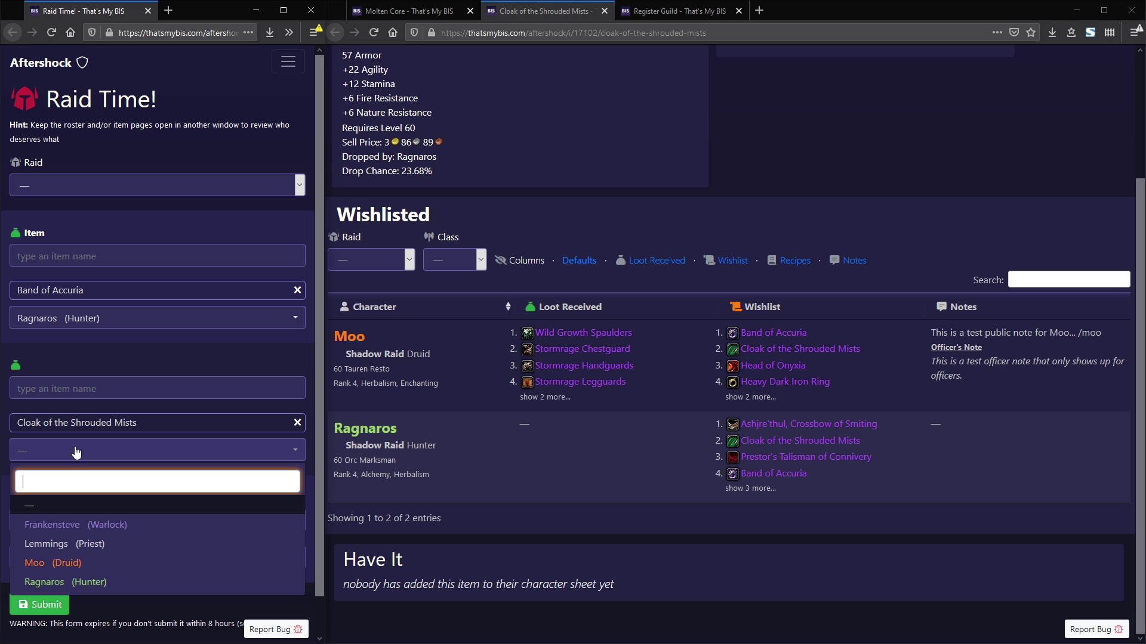
pyautogui.click(73, 585)
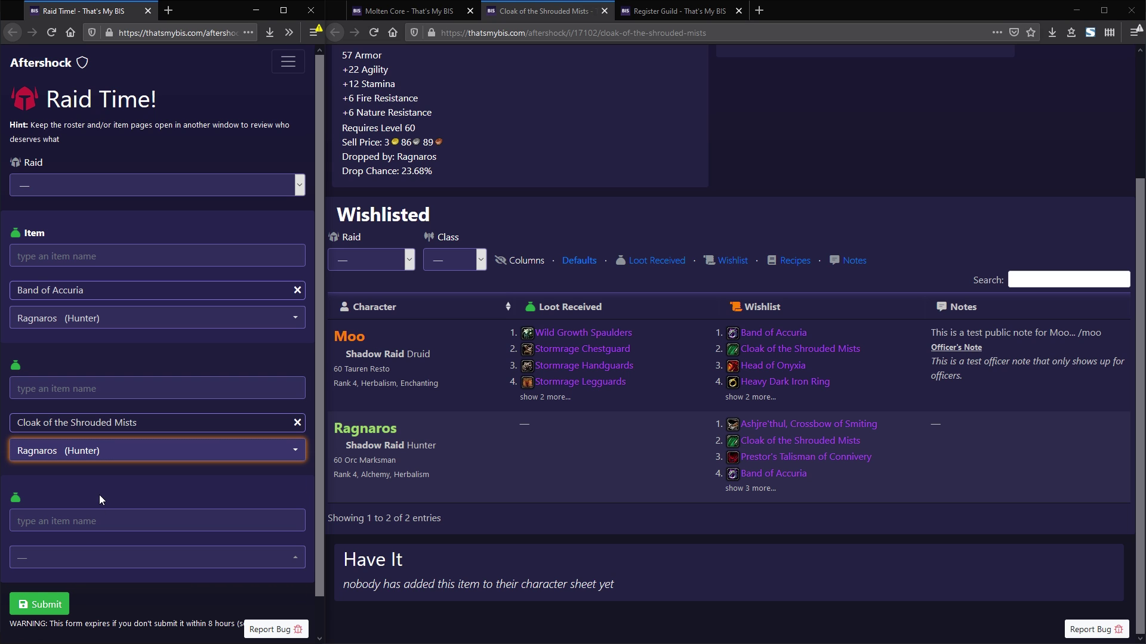
# Recheck the Ragnaros loot and the cloak's wishlists, and add another Cloak of the Shrouded Mists as the third item.
pyautogui.click(427, 14)
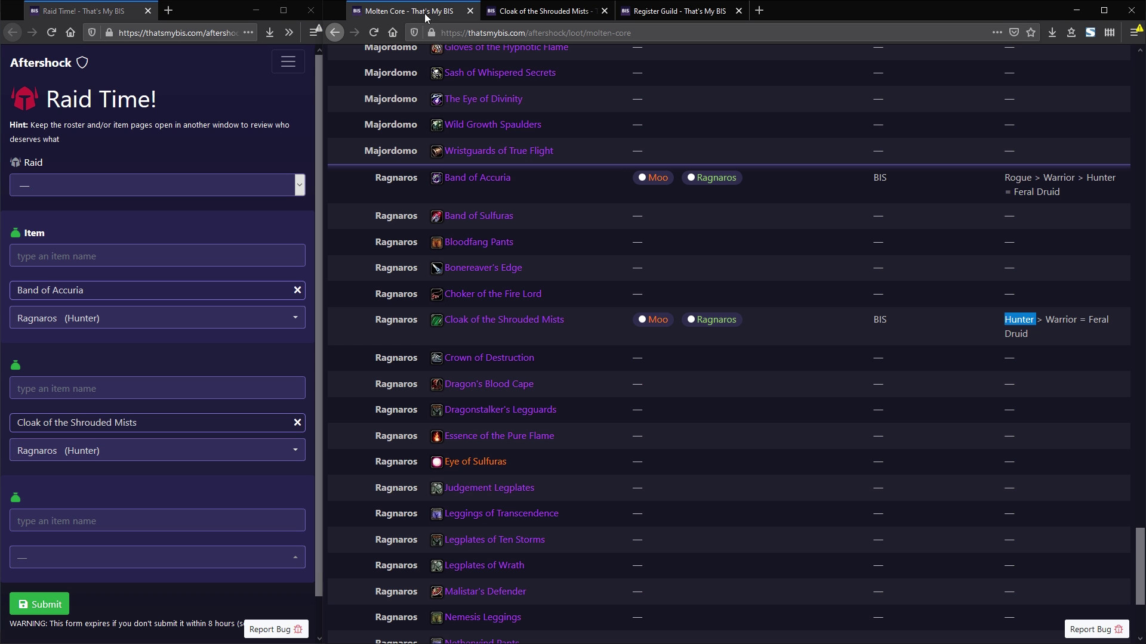
pyautogui.moveTo(506, 374)
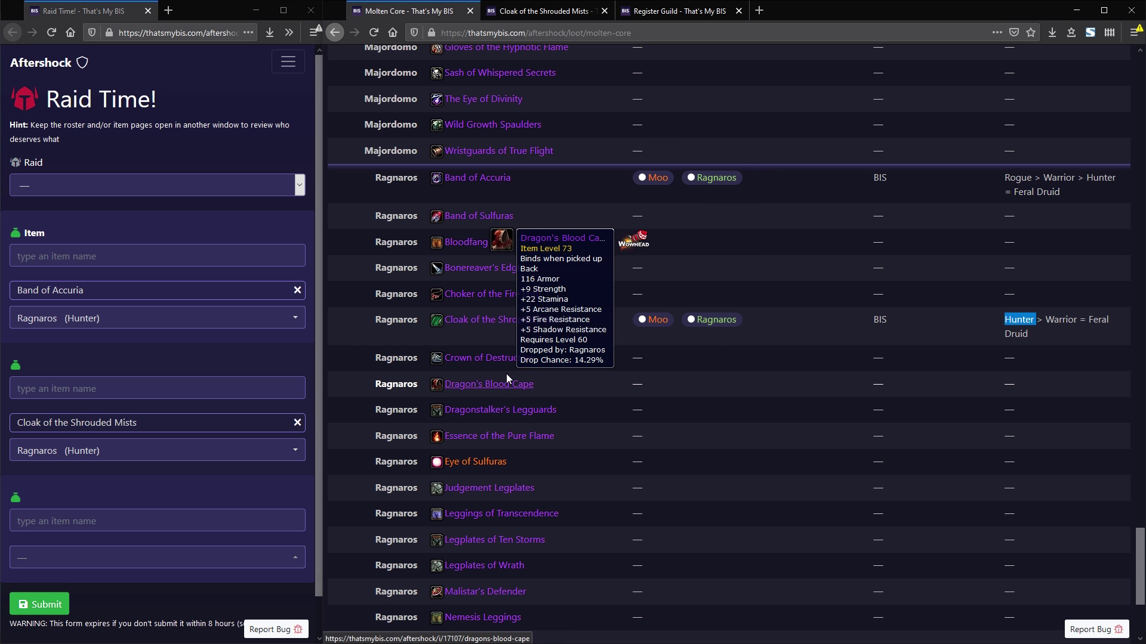
pyautogui.scroll(-1, 529, 432)
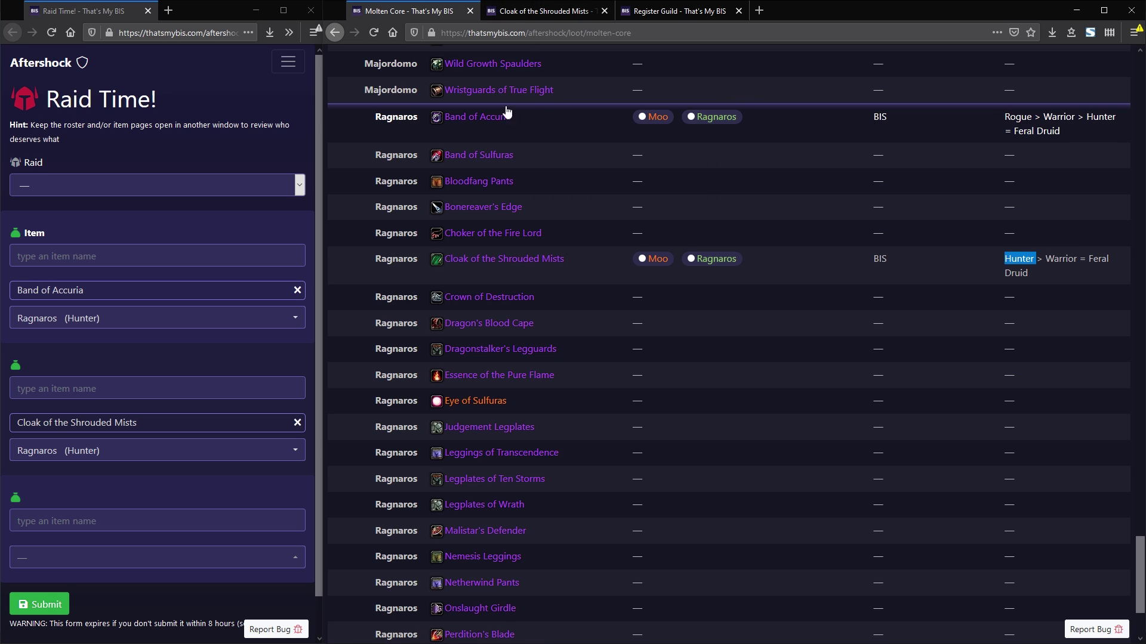
pyautogui.hotkey('ctrl', 'Tab')
pyautogui.moveTo(770, 352)
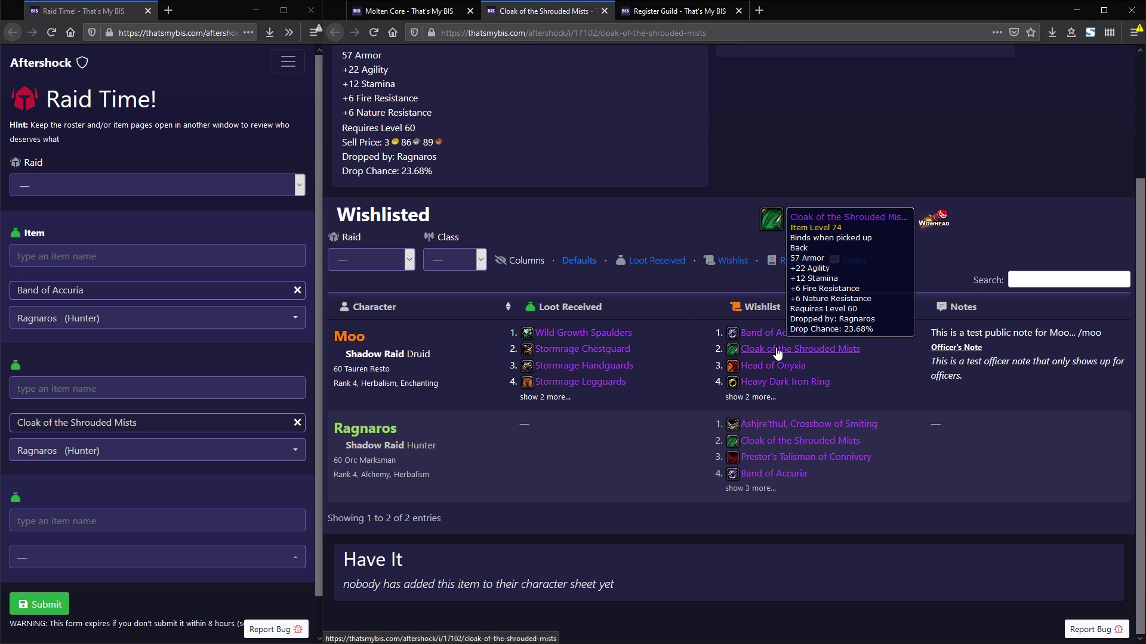
pyautogui.click(48, 513)
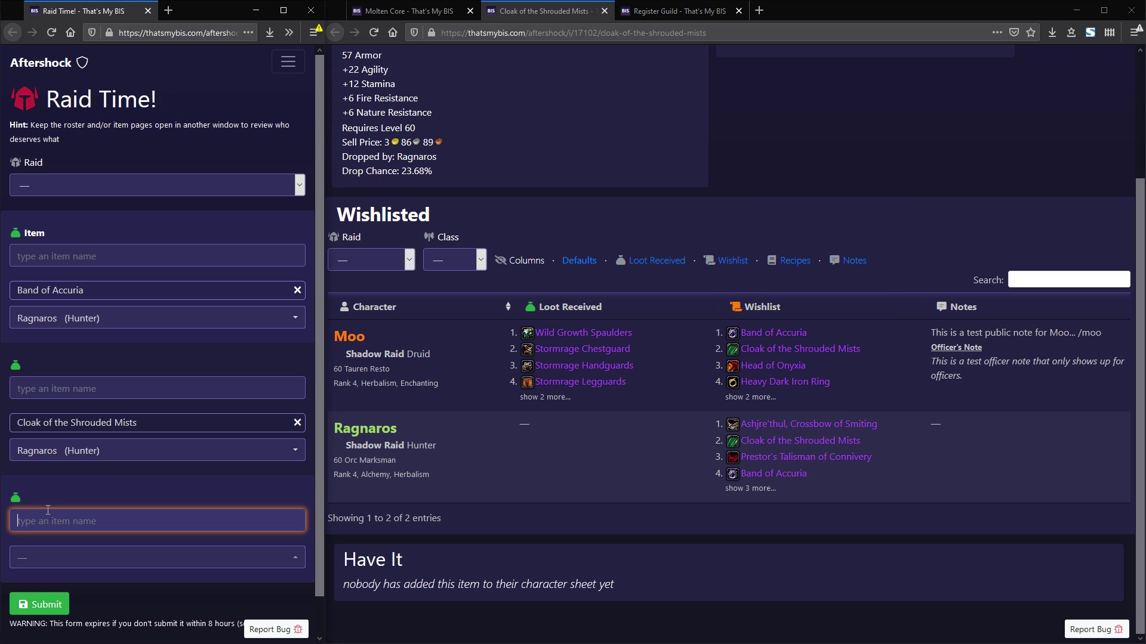
pyautogui.write('cloak ')
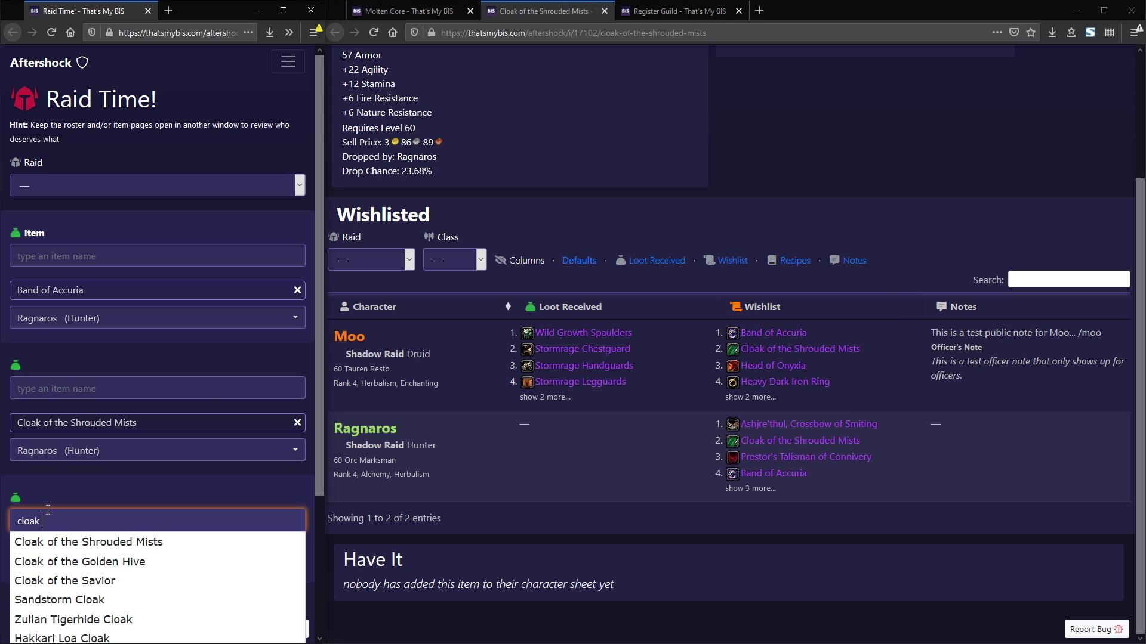
pyautogui.write('of the')
pyautogui.press('Down')
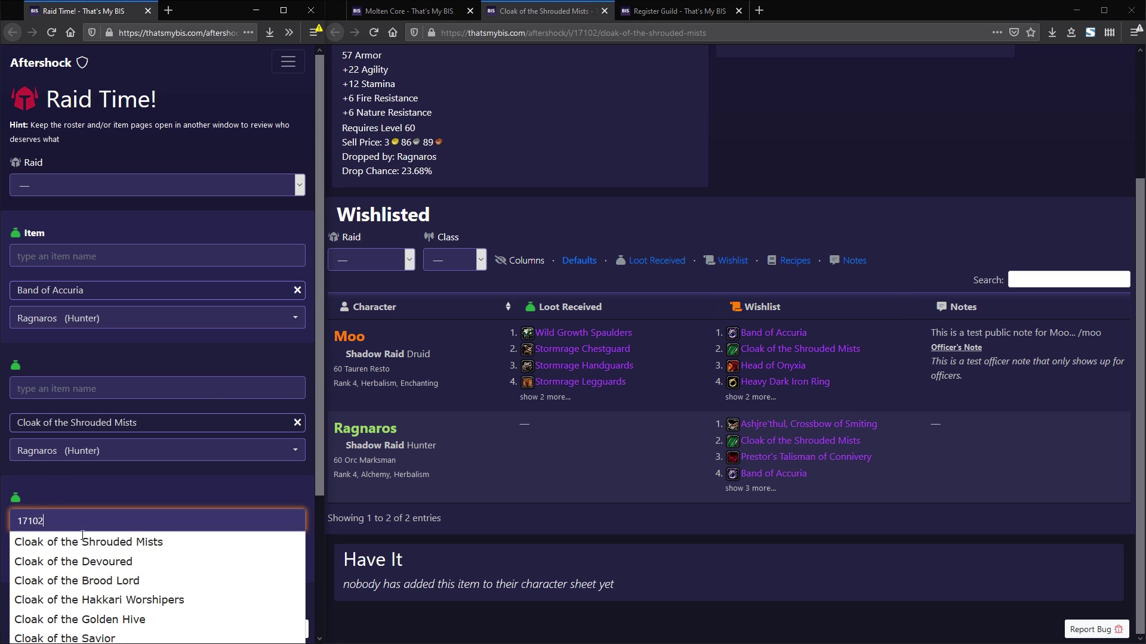
pyautogui.click(116, 546)
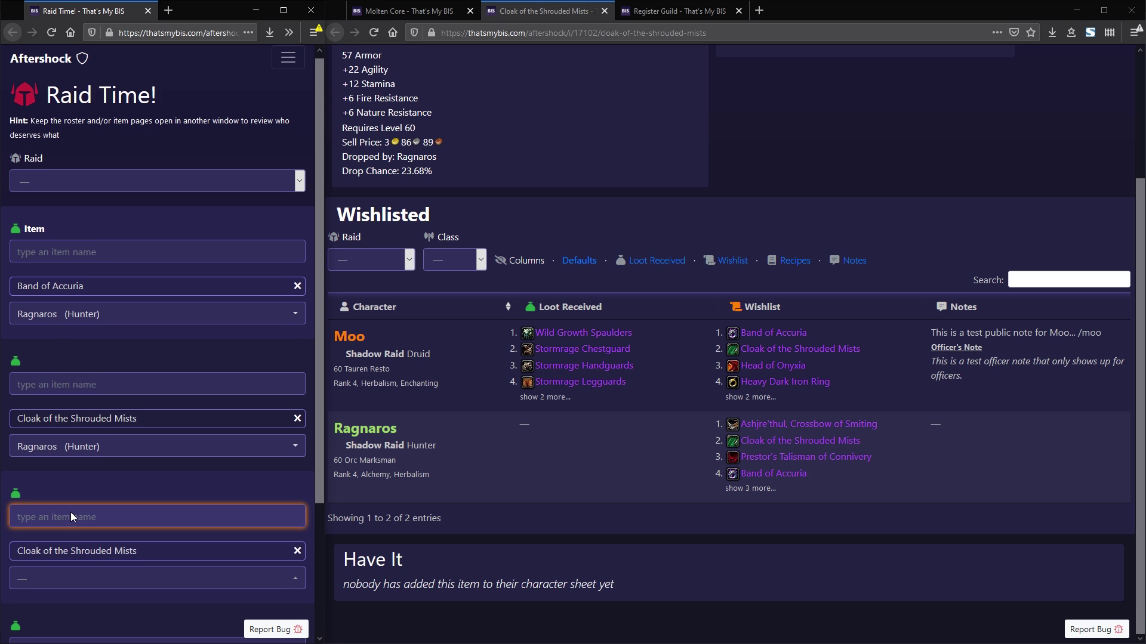
# Assign the second Cloak of the Shrouded Mists, in the third entry, to the druid Moo.
pyautogui.scroll(-3, 71, 517)
pyautogui.click(72, 411)
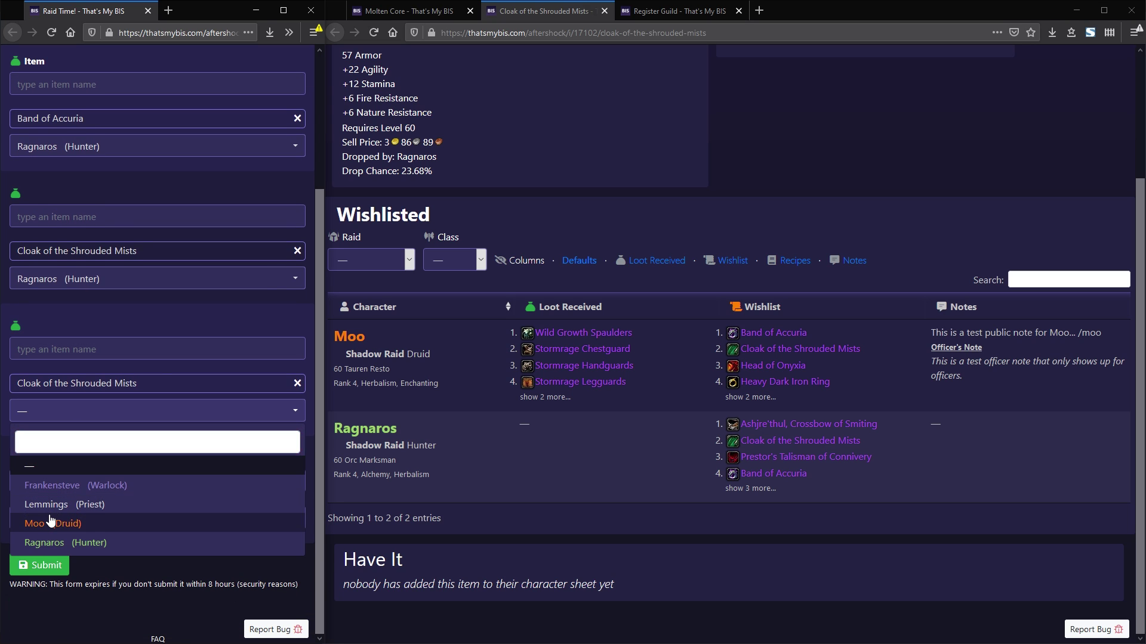
pyautogui.click(51, 523)
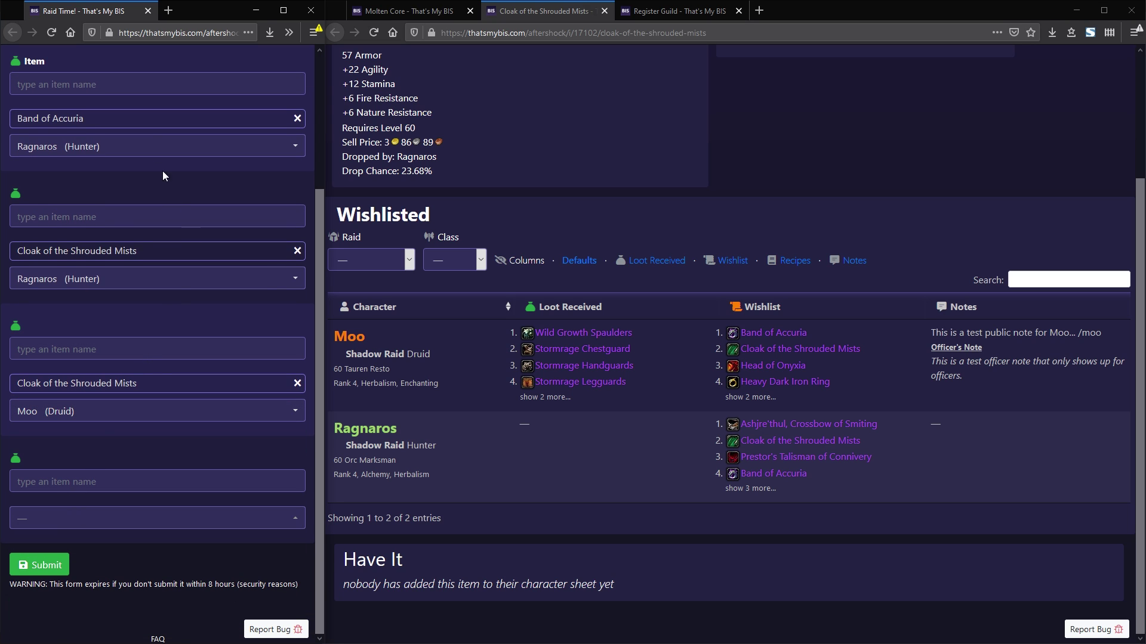
# Check the completed Raid Time form, submit its loot assignments and confirm the submission.
pyautogui.scroll(3, 135, 150)
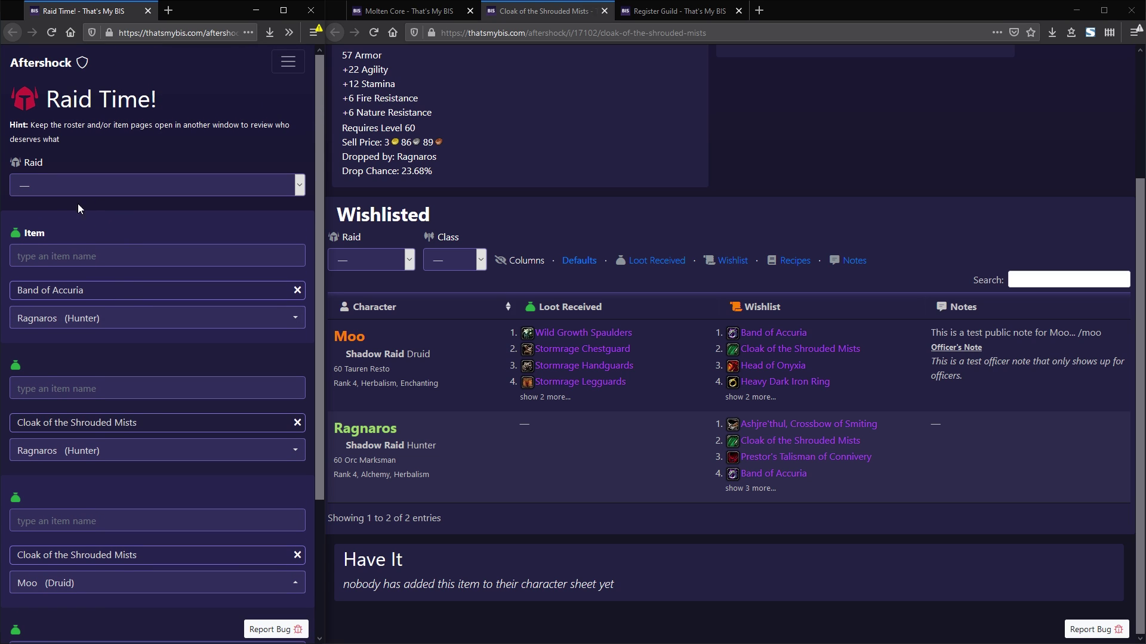
pyautogui.scroll(-3, 119, 248)
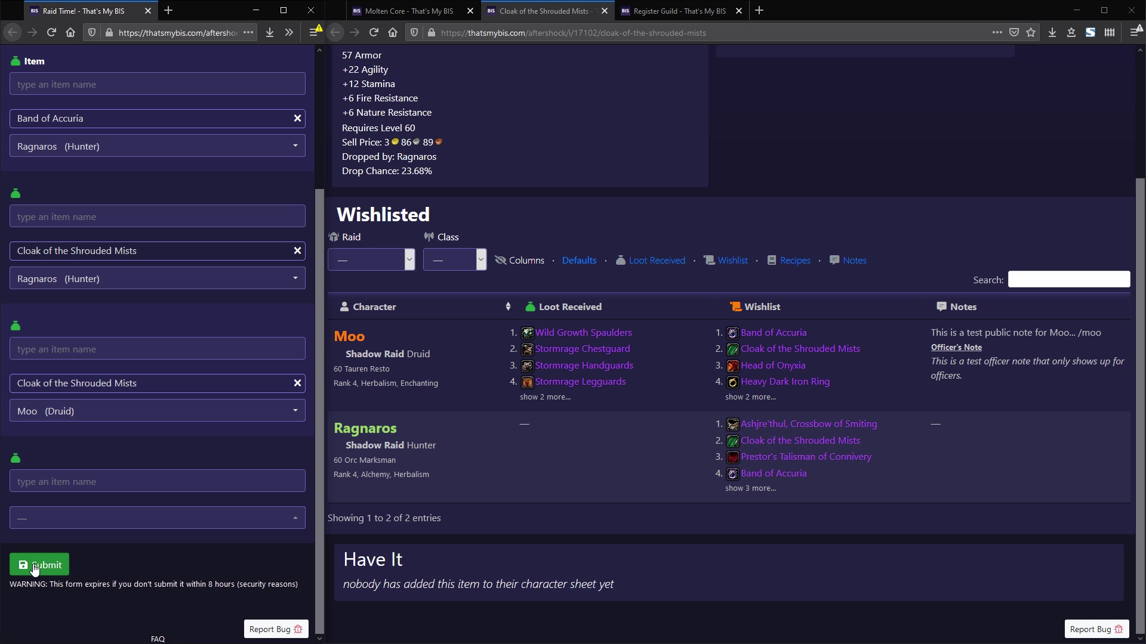
pyautogui.click(34, 568)
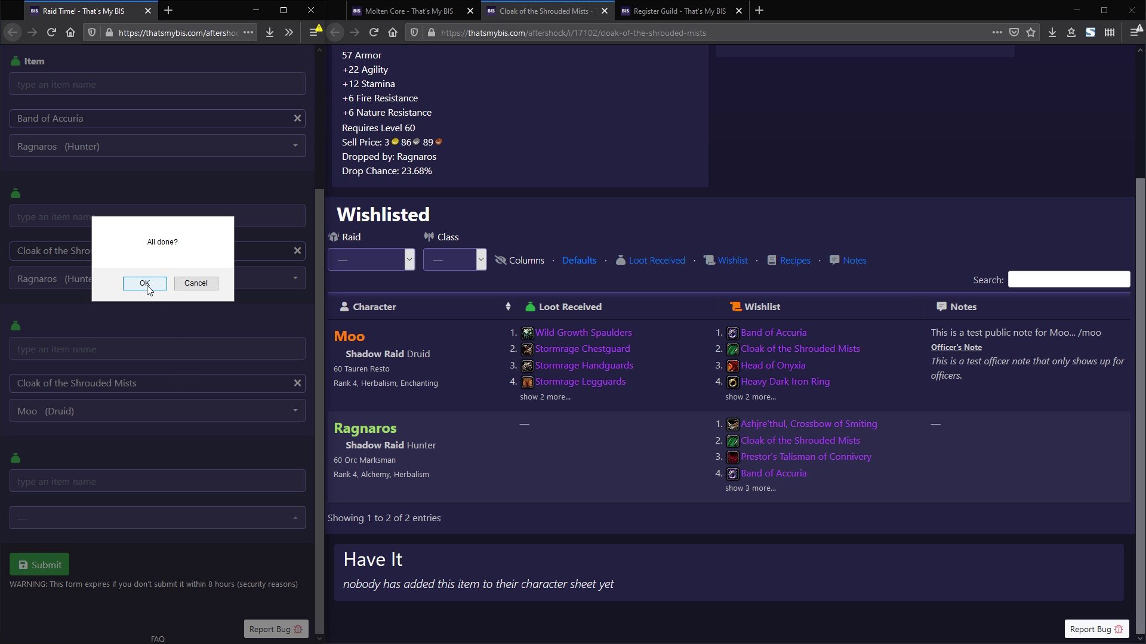
pyautogui.click(145, 284)
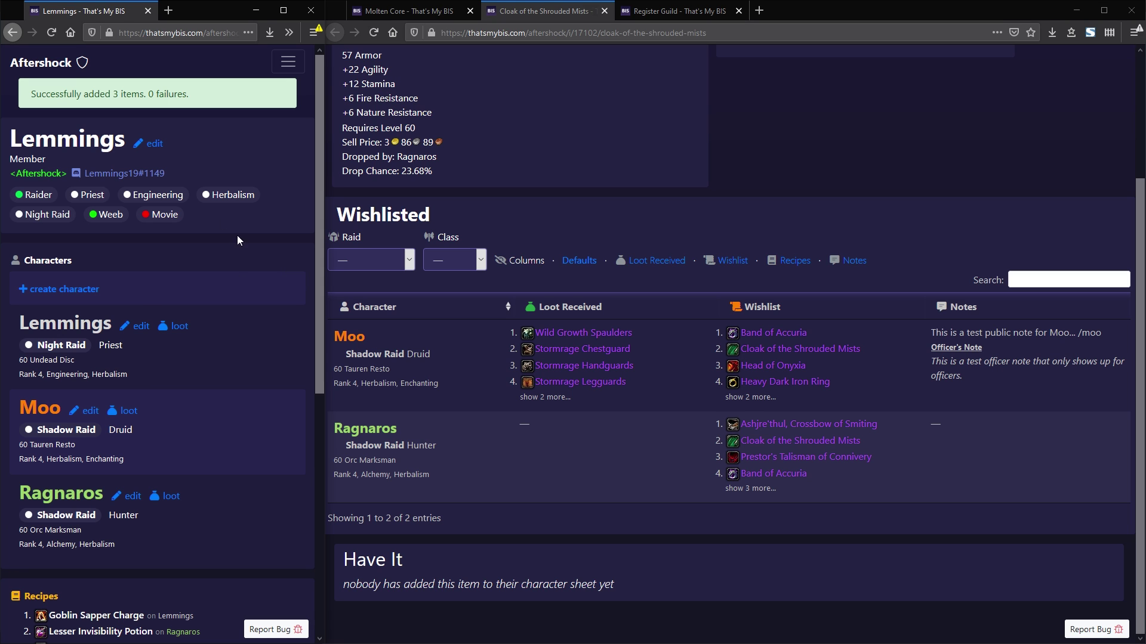
# Enlarge the Cloak of the Shrouded Mists page, refresh it and check its Wishlisted and Have It sections.
pyautogui.moveTo(132, 96); pyautogui.dragTo(159, 119)
pyautogui.click(1104, 10)
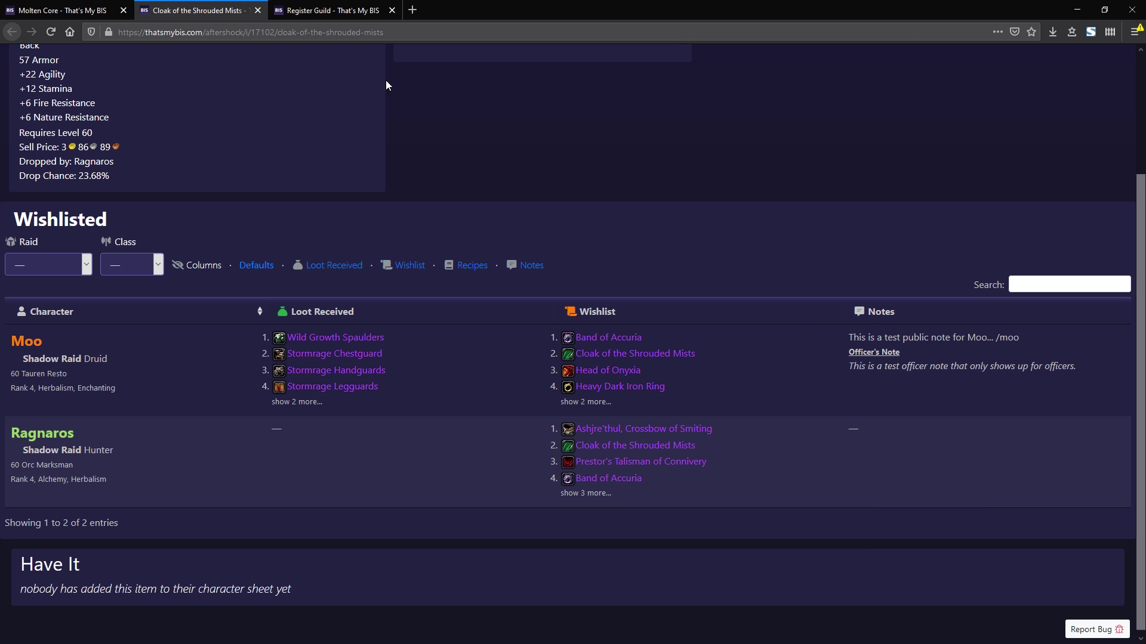
pyautogui.scroll(3, 537, 160)
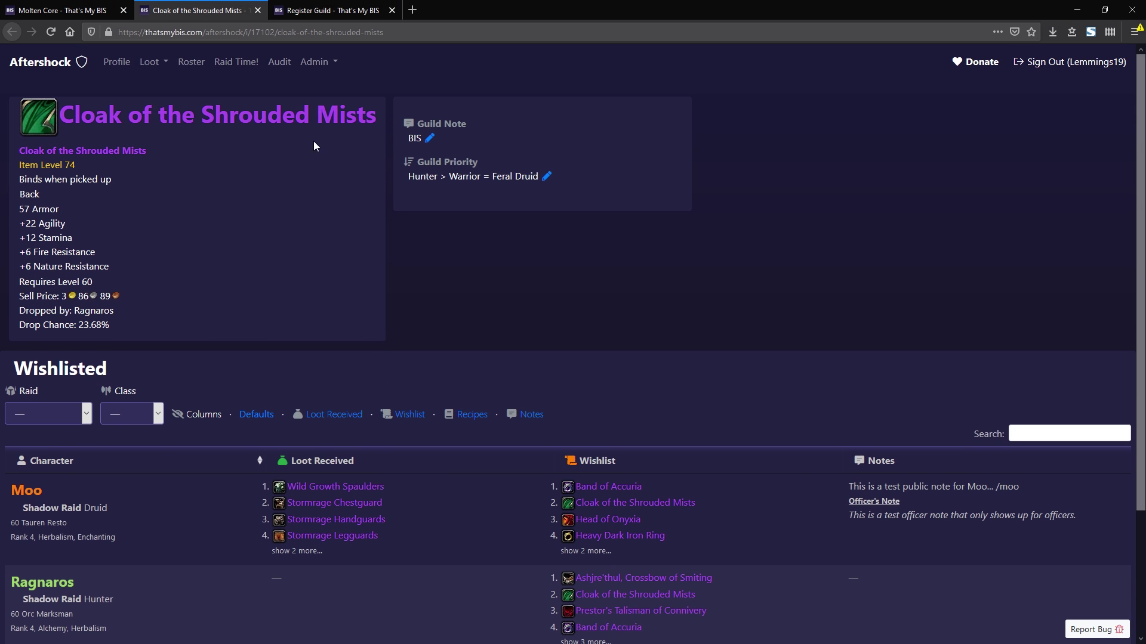
pyautogui.scroll(-2, 299, 220)
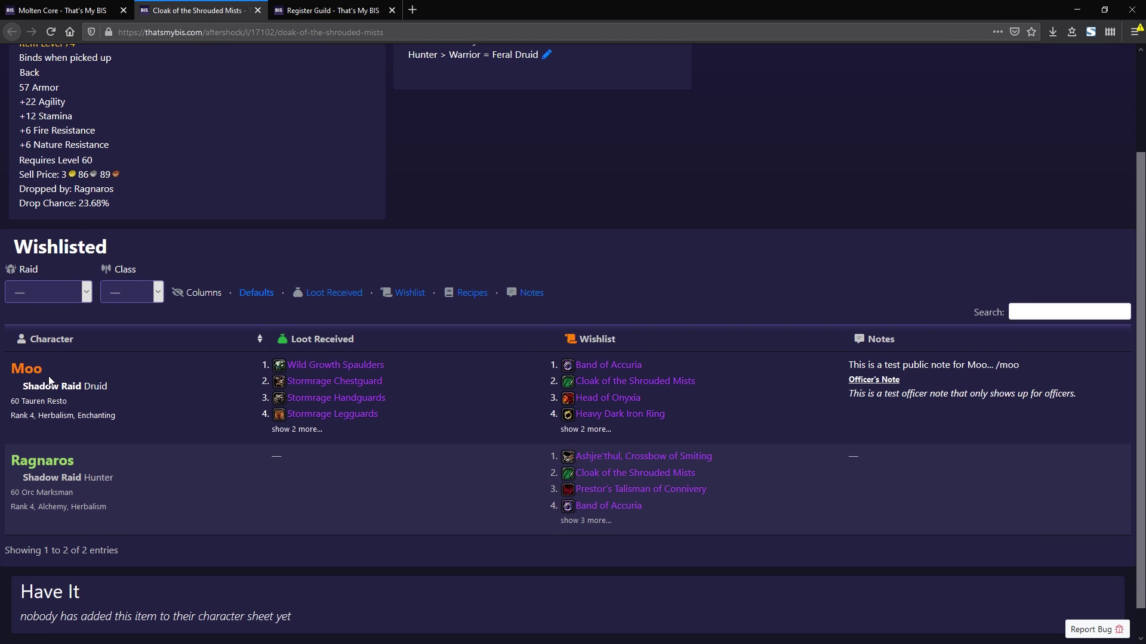
pyautogui.click(30, 368)
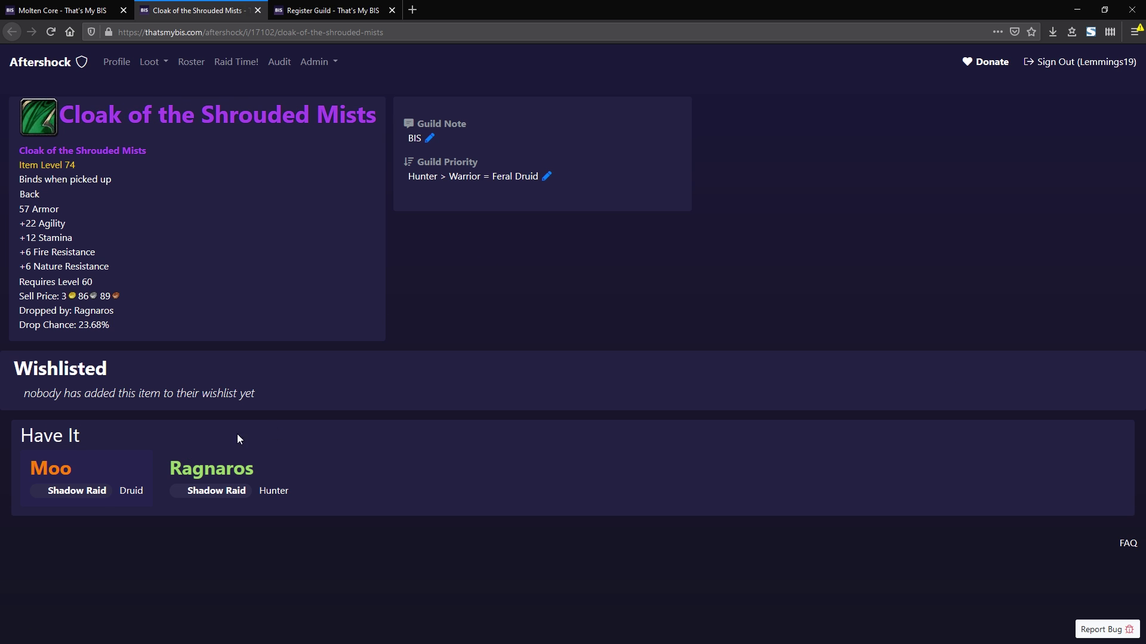
pyautogui.moveTo(30, 391); pyautogui.dragTo(283, 390)
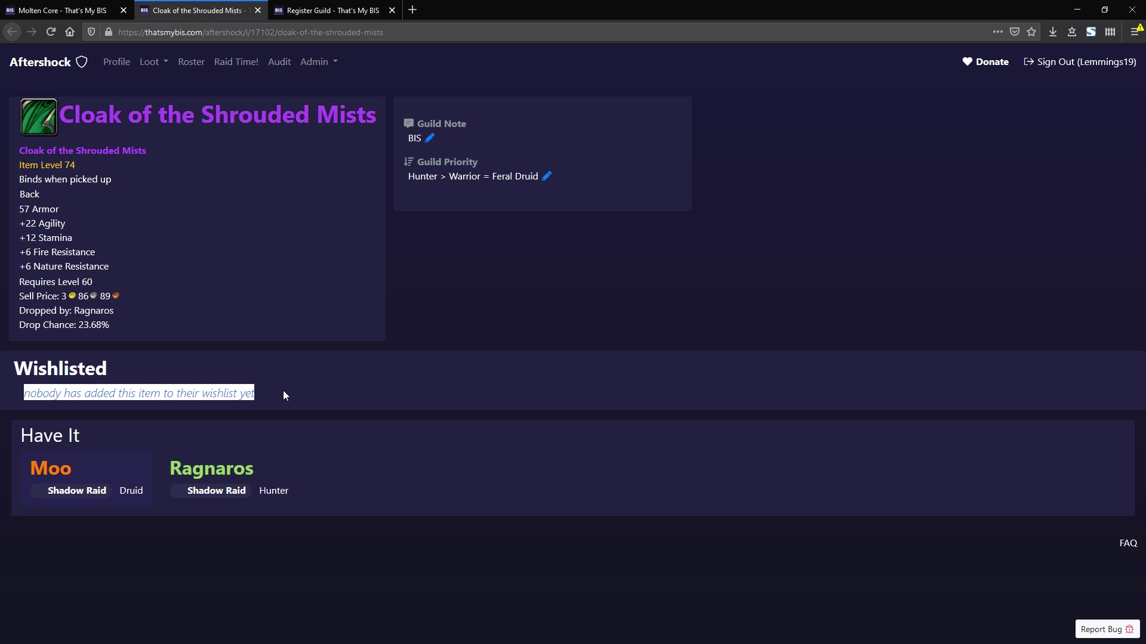
pyautogui.click(291, 401)
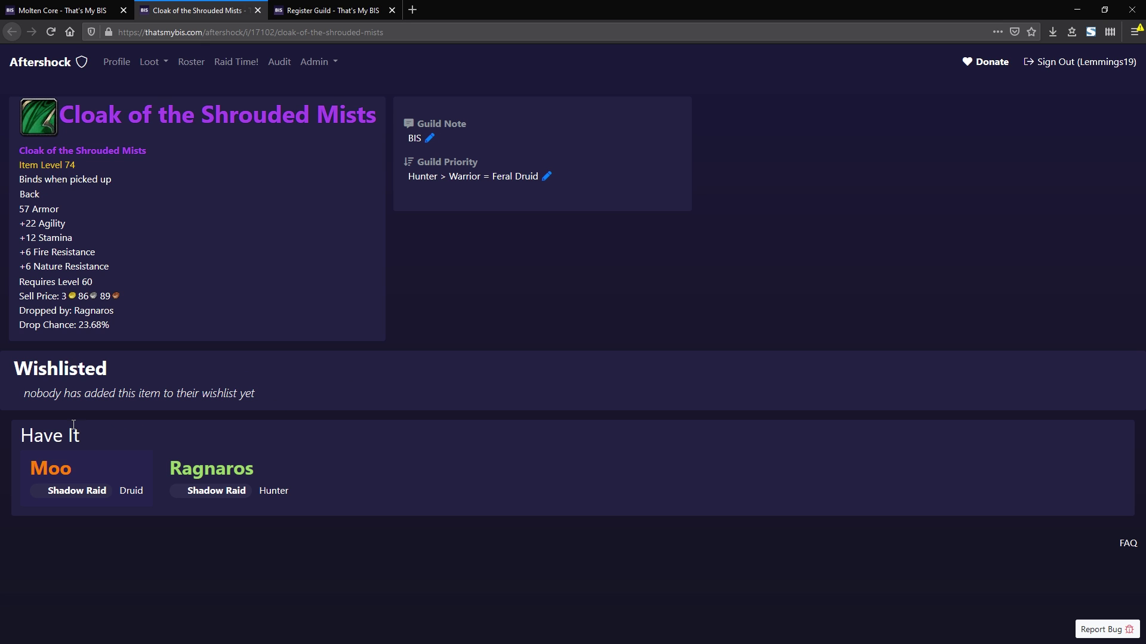
# Open the Moo and Ragnaros character pages in separate tabs and check each one's wishlist and received loot.
pyautogui.middleClick(50, 468)
pyautogui.middleClick(212, 469)
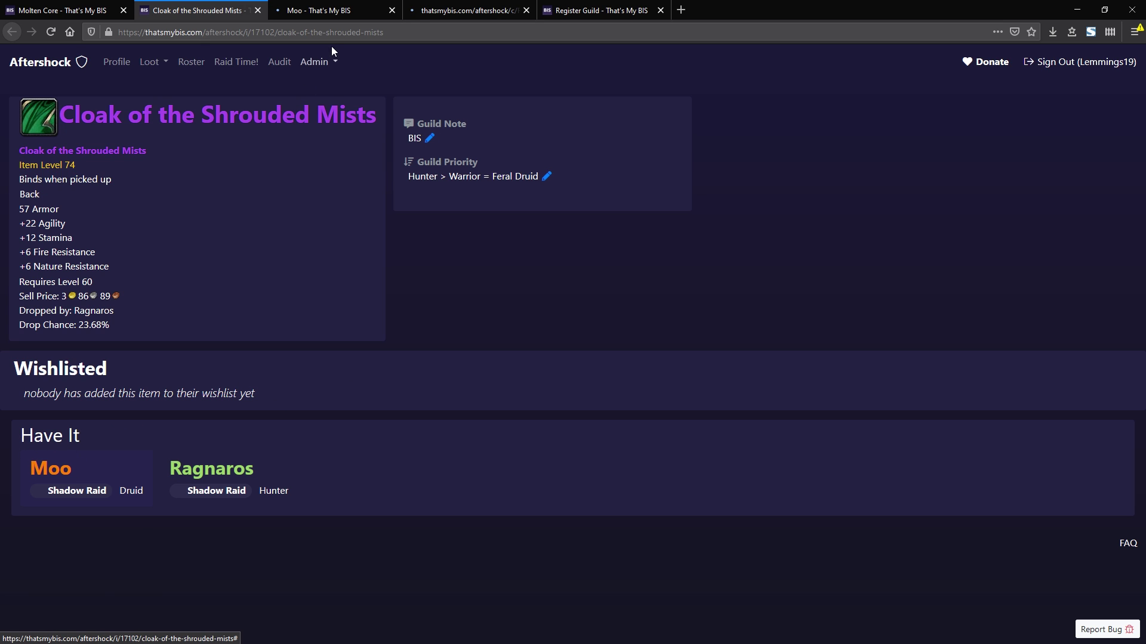
pyautogui.click(335, 12)
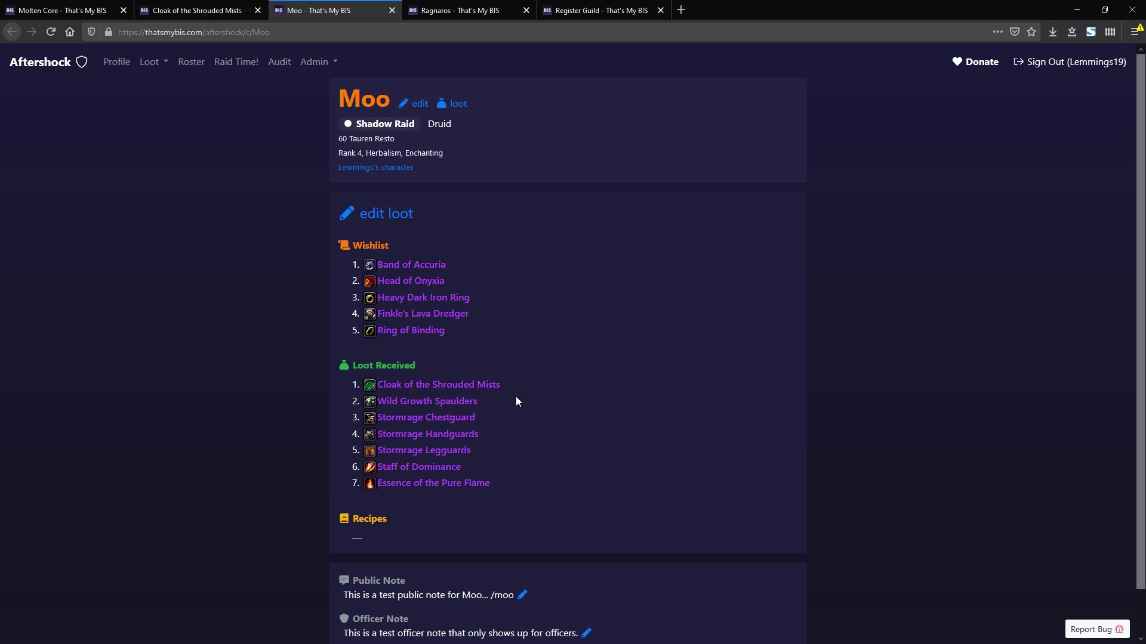
pyautogui.click(453, 16)
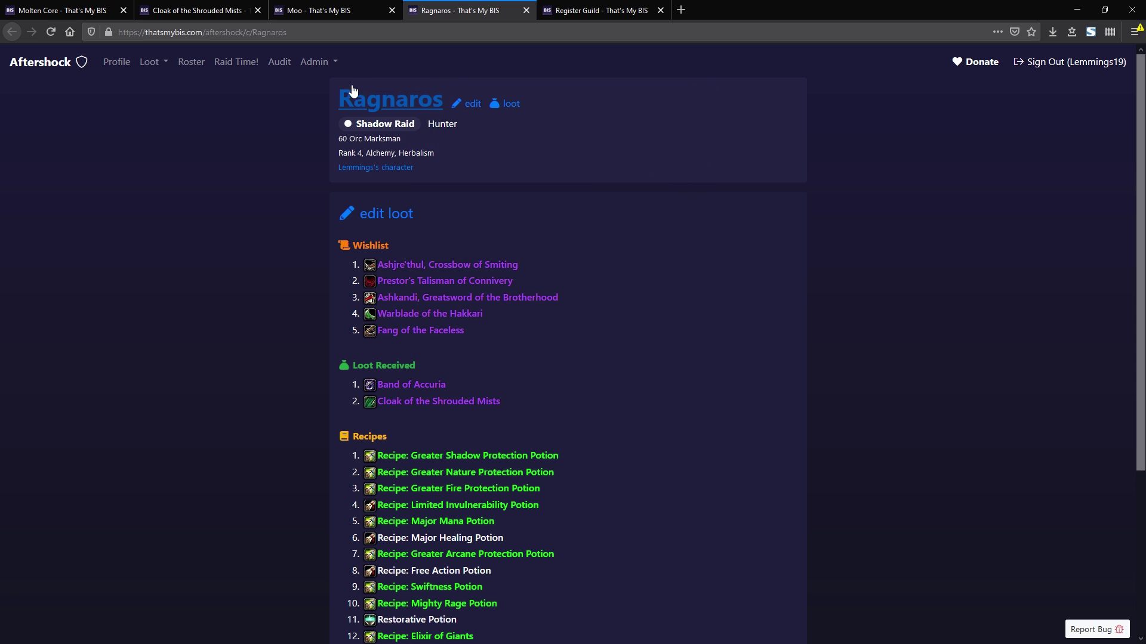
# Refresh the Molten Core loot table and recheck the wishlists for the Band of Accuria and Cloak of the Shrouded Mists.
pyautogui.click(78, 12)
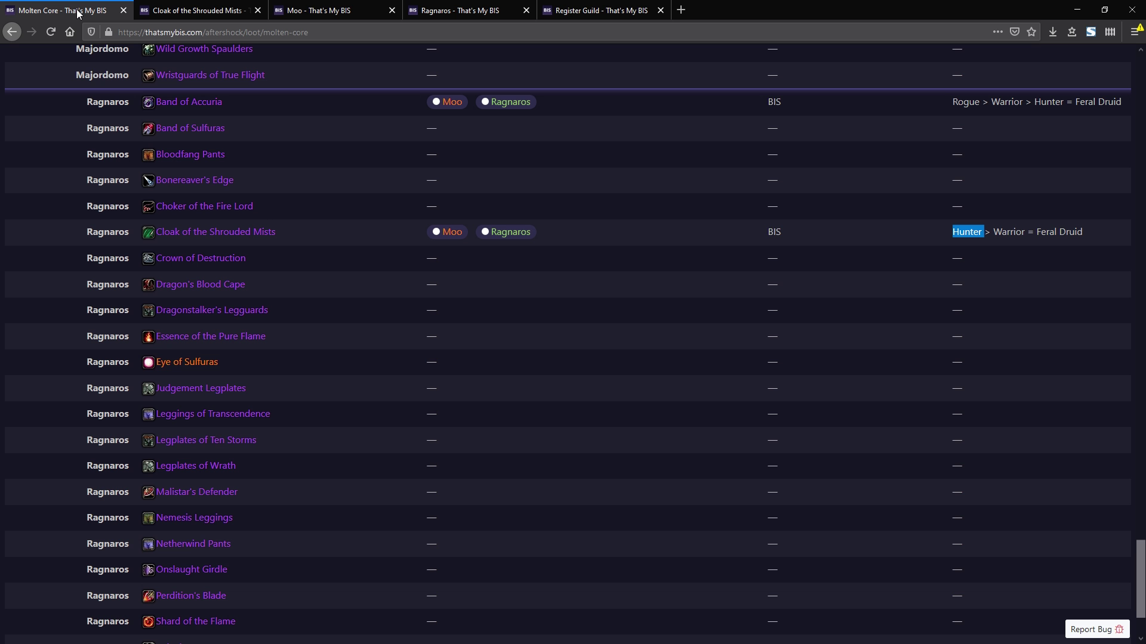
pyautogui.click(692, 251)
pyautogui.press('F5')
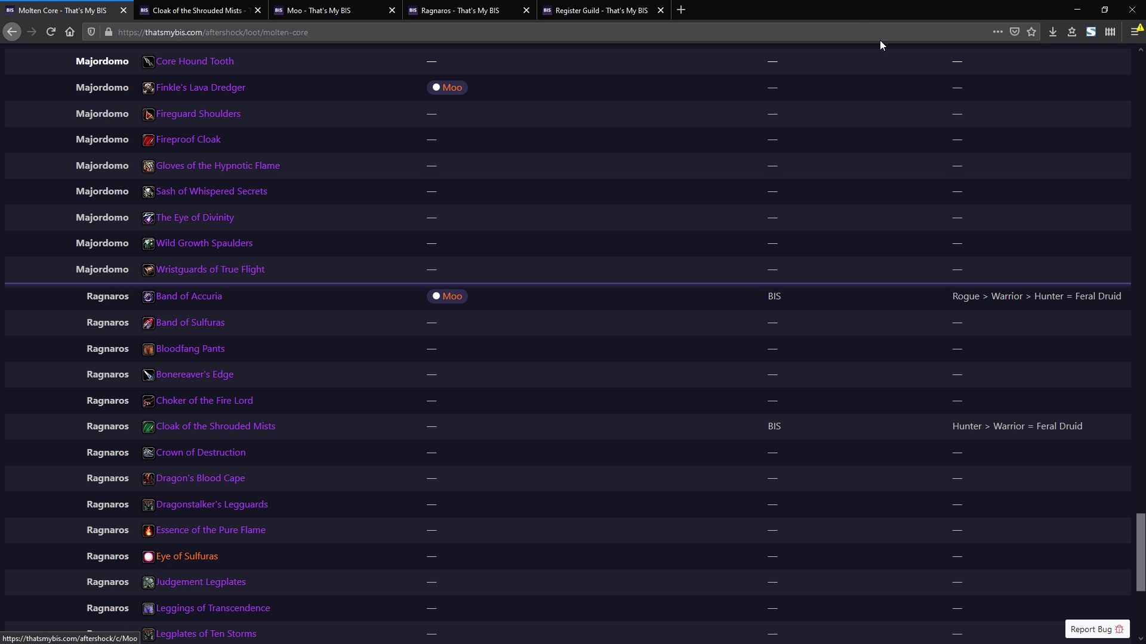
pyautogui.moveTo(777, 5)
pyautogui.mouseDown()
pyautogui.moveTo(770, 48)
pyautogui.moveTo(770, 1)
pyautogui.mouseUp()
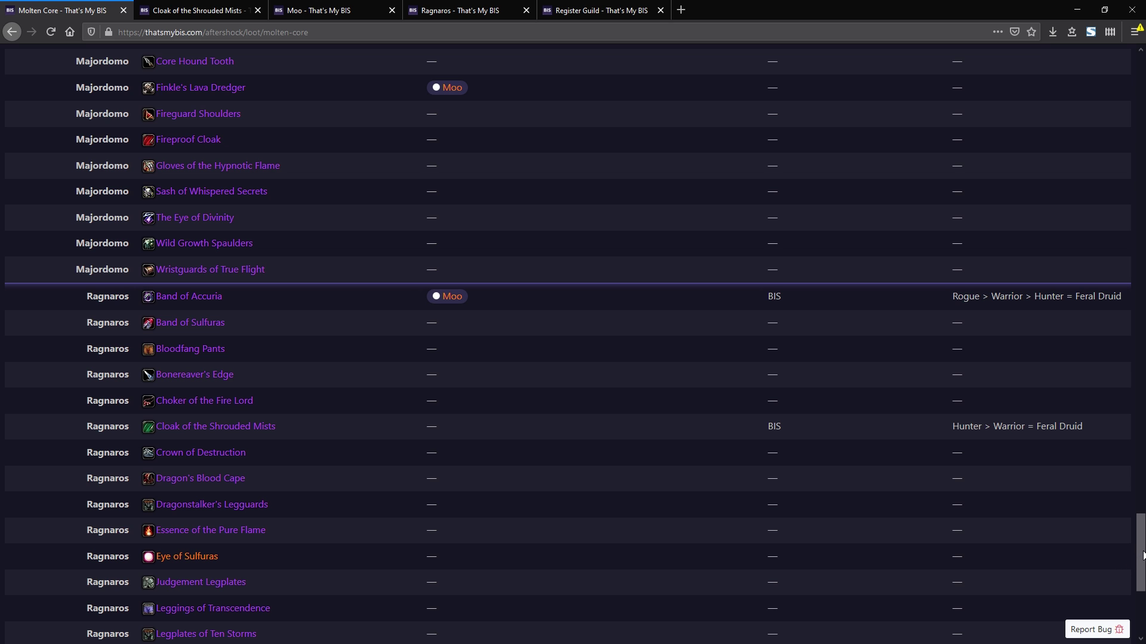
# Open the Temple of Ahn'Qiraj loot table and look through its item notes and class priorities.
pyautogui.moveTo(1142, 555); pyautogui.dragTo(1105, 80)
pyautogui.click(167, 64)
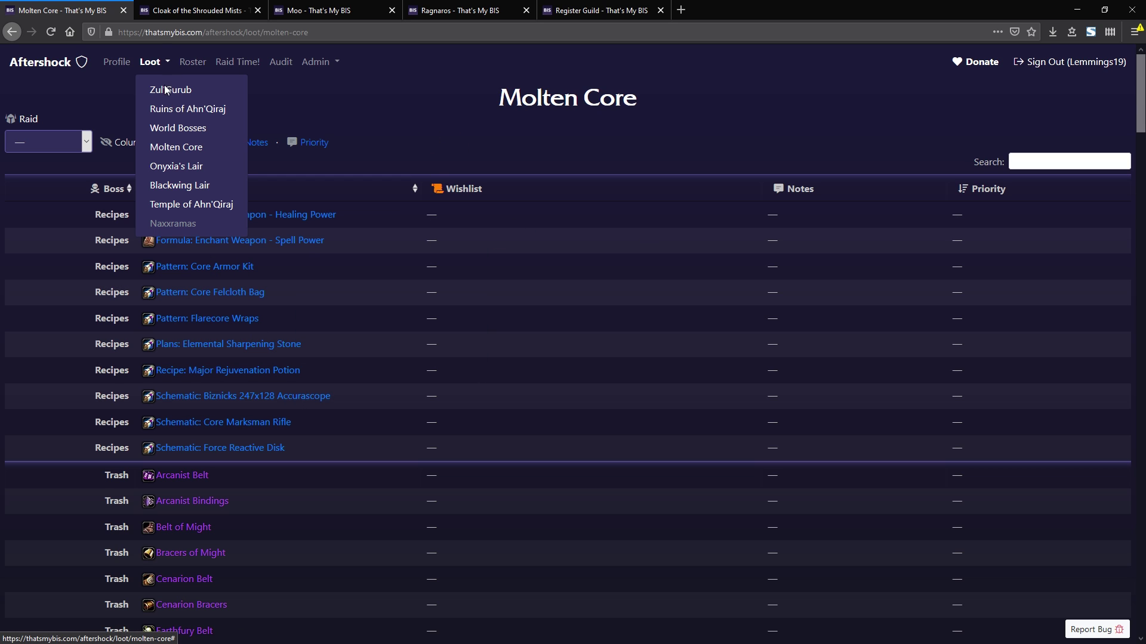
pyautogui.click(178, 212)
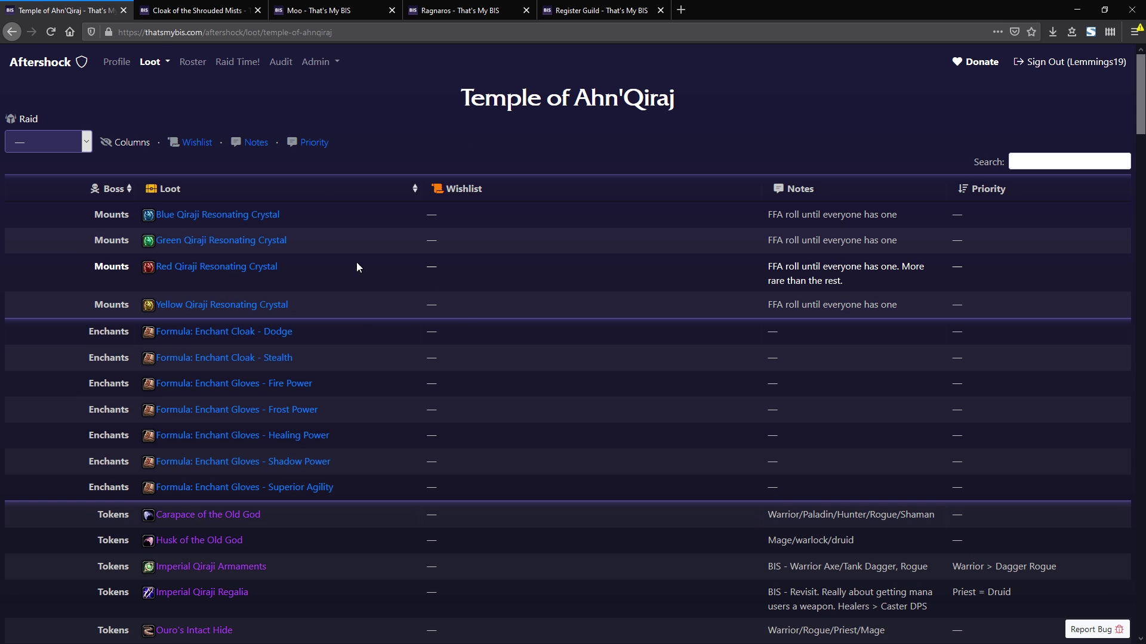
pyautogui.scroll(-2, 334, 281)
pyautogui.scroll(-8, 324, 292)
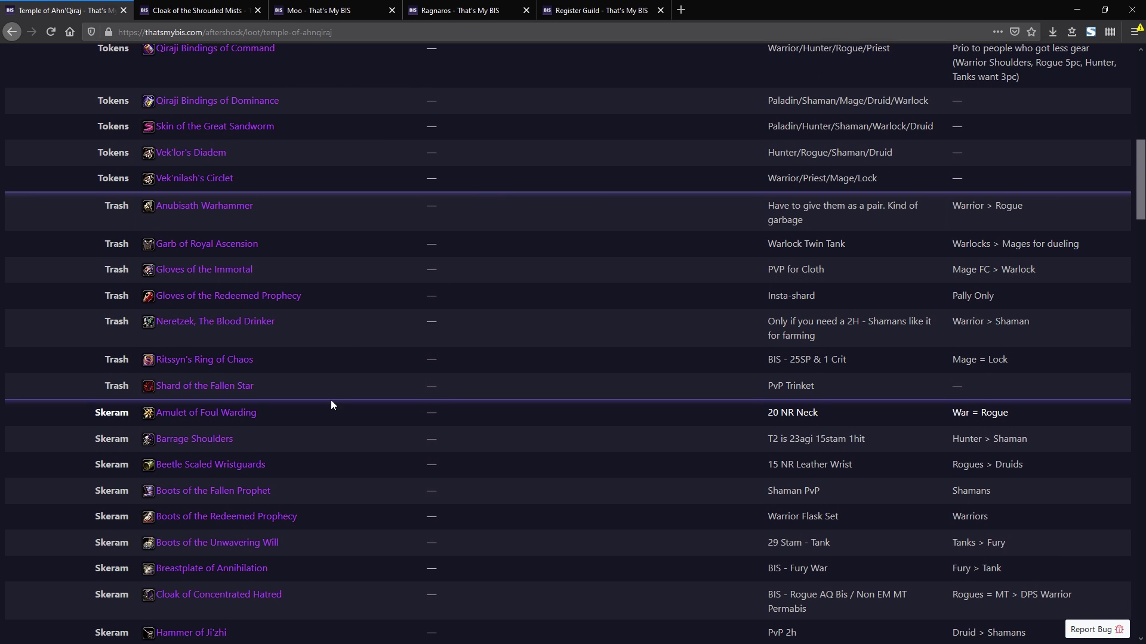
pyautogui.scroll(-5, 330, 400)
pyautogui.scroll(-1, 325, 384)
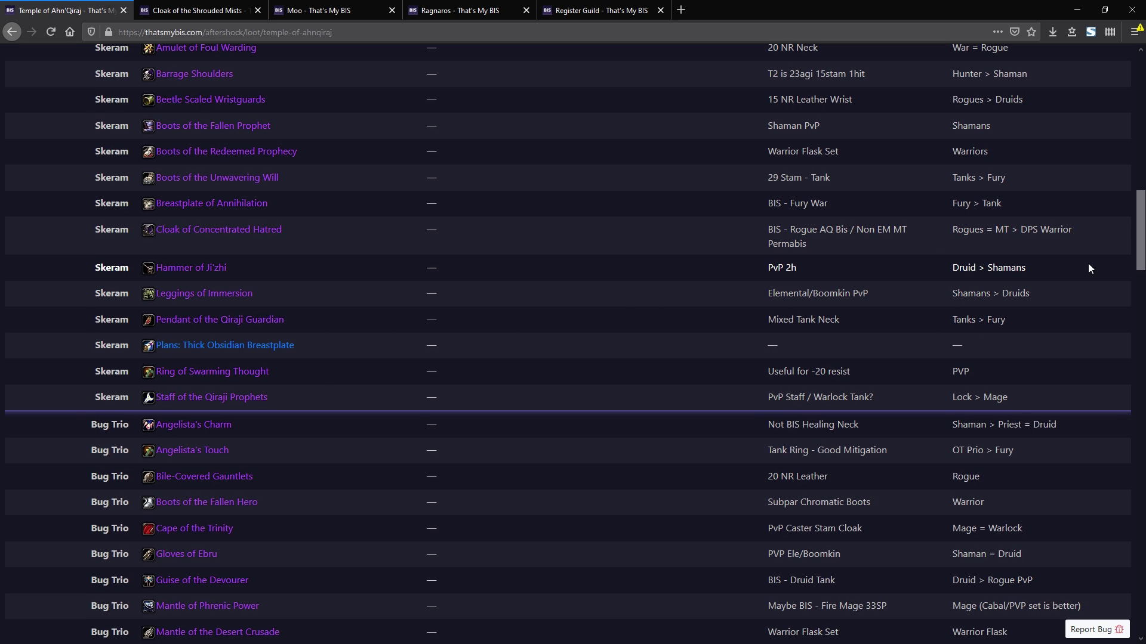
pyautogui.moveTo(1142, 246); pyautogui.dragTo(1128, 92)
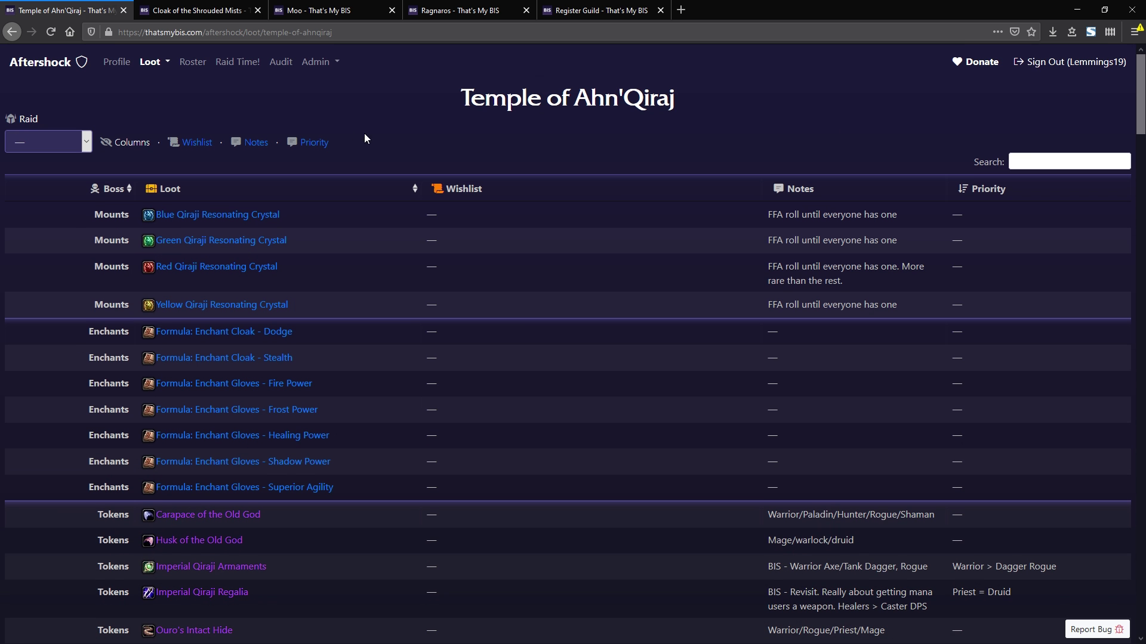
# Show the guild roster, open the audit log in a separate tab and close the other leftover tabs.
pyautogui.click(188, 70)
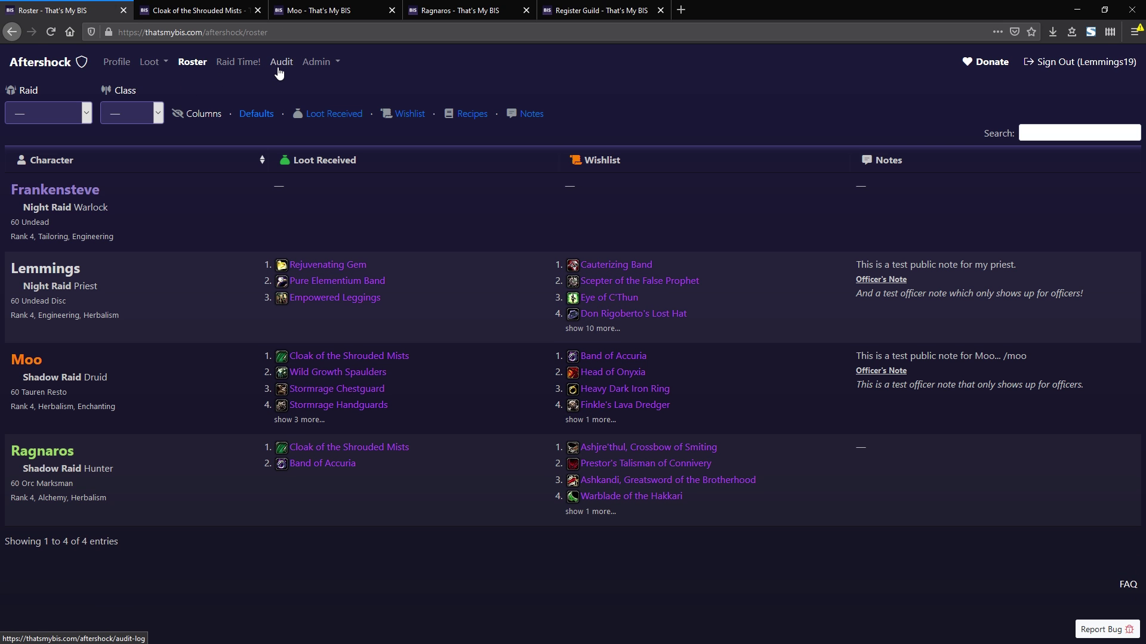
pyautogui.middleClick(280, 73)
pyautogui.middleClick(347, 8)
pyautogui.middleClick(347, 9)
pyautogui.middleClick(347, 8)
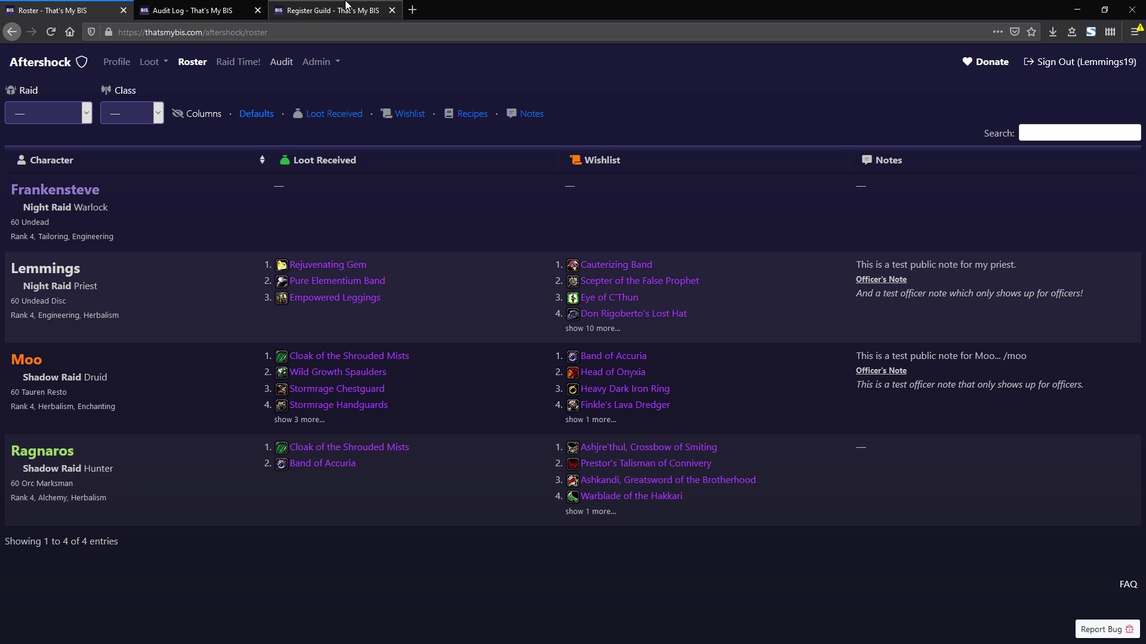
pyautogui.middleClick(347, 5)
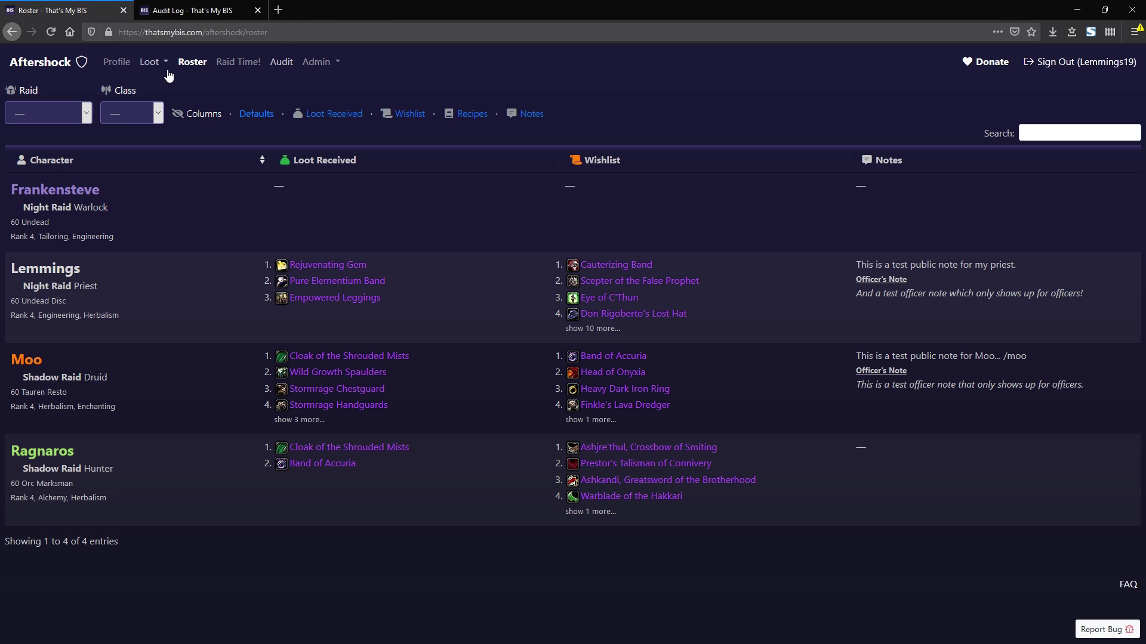
# Review the audit log, examining who assigned the Band of Accuria and the two Cloaks of the Shrouded Mists.
pyautogui.click(193, 7)
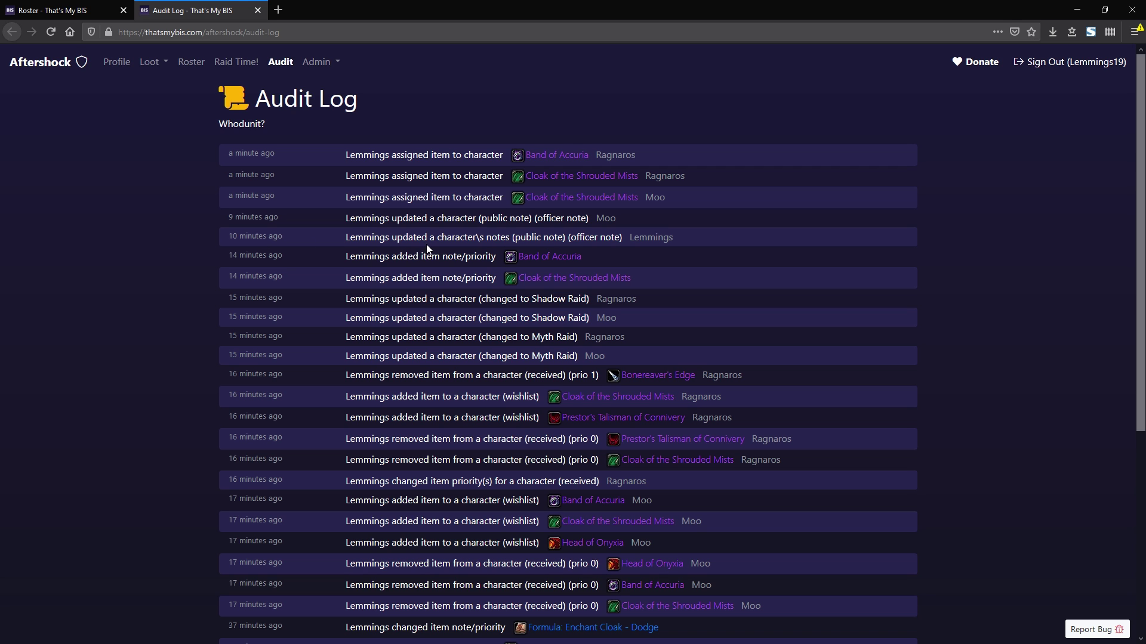
pyautogui.scroll(-4, 391, 188)
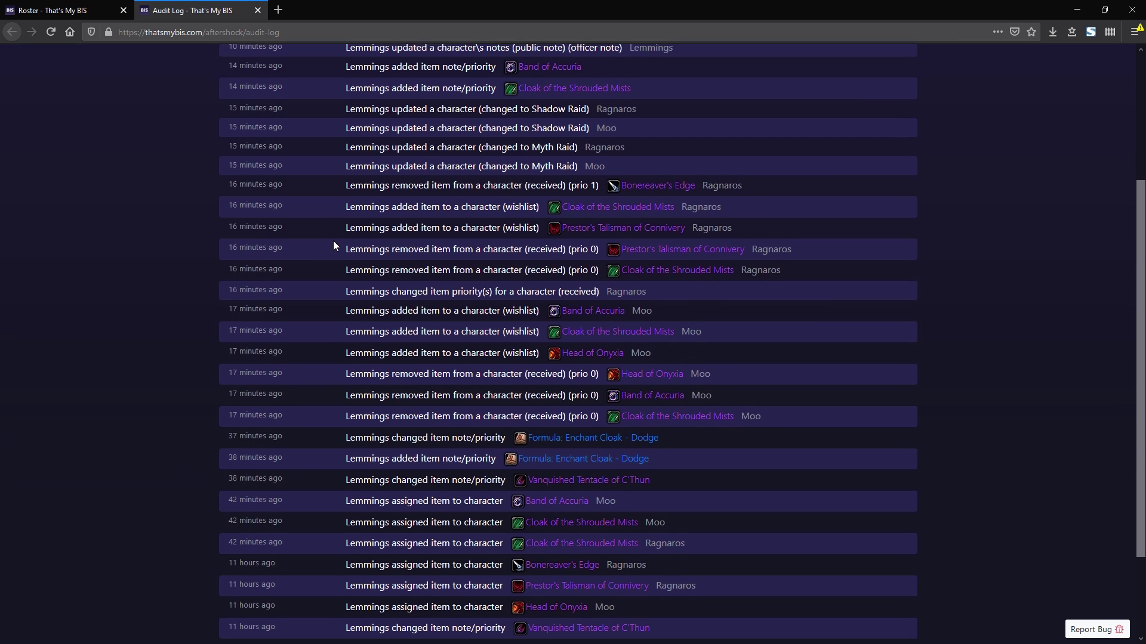
pyautogui.scroll(-1, 336, 242)
pyautogui.scroll(4, 337, 242)
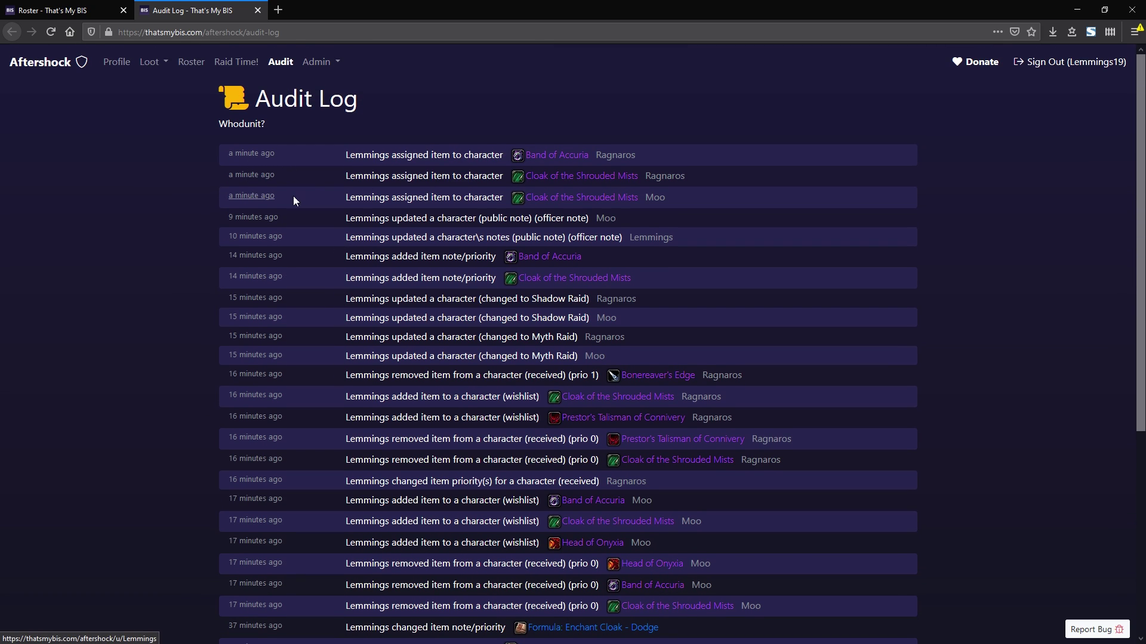
pyautogui.moveTo(345, 154); pyautogui.dragTo(511, 201)
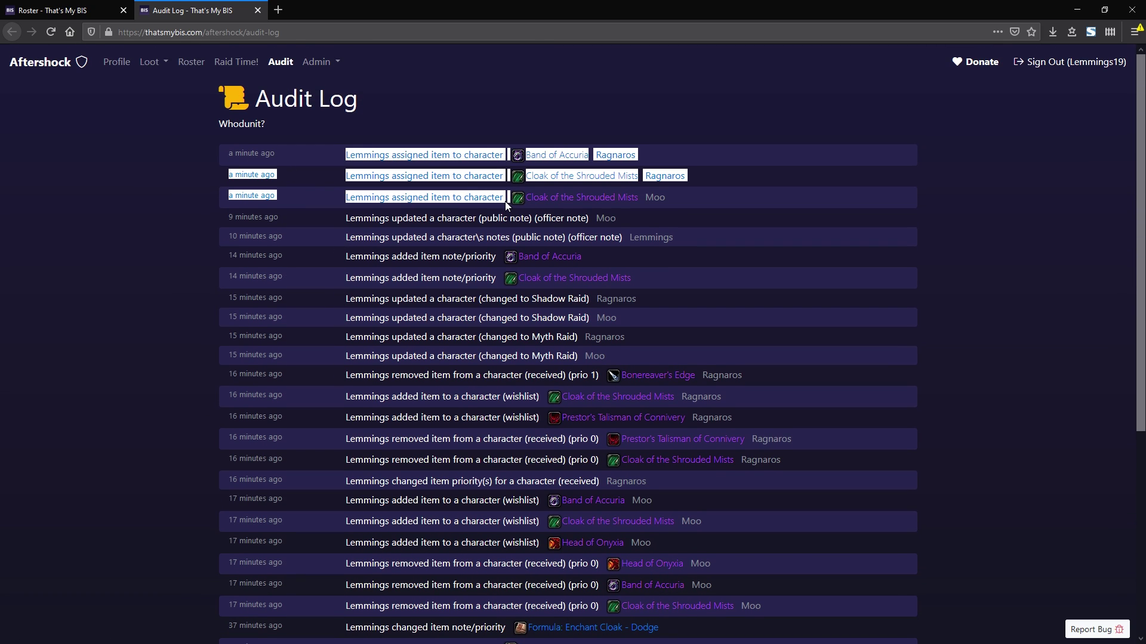
pyautogui.click(430, 156)
pyautogui.doubleClick(358, 155)
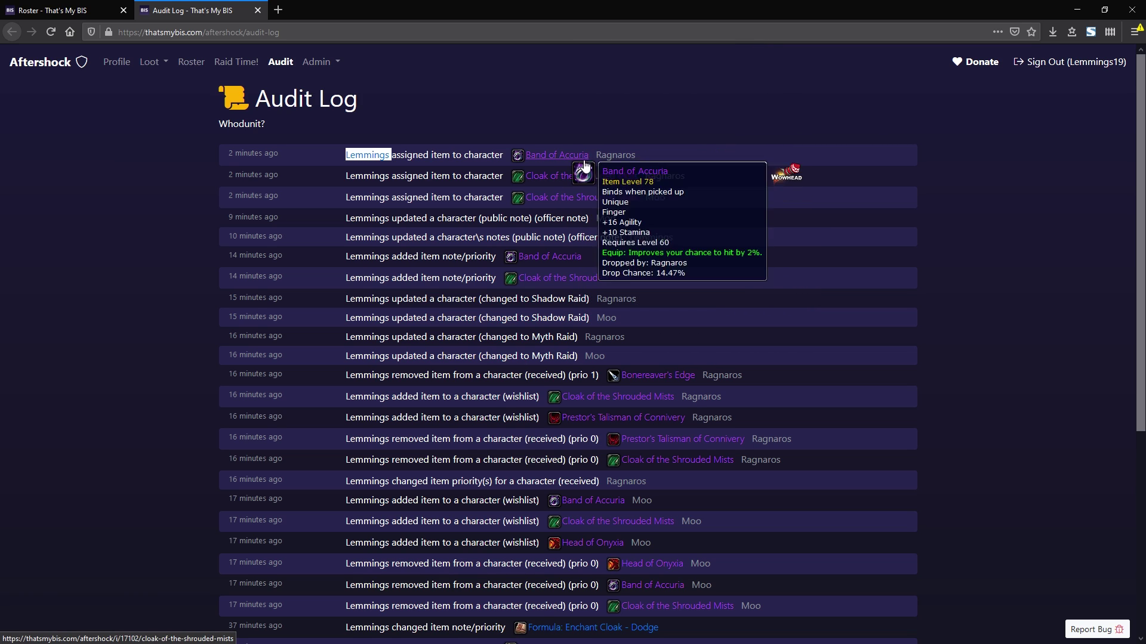
pyautogui.moveTo(379, 176); pyautogui.dragTo(371, 206)
pyautogui.click(371, 207)
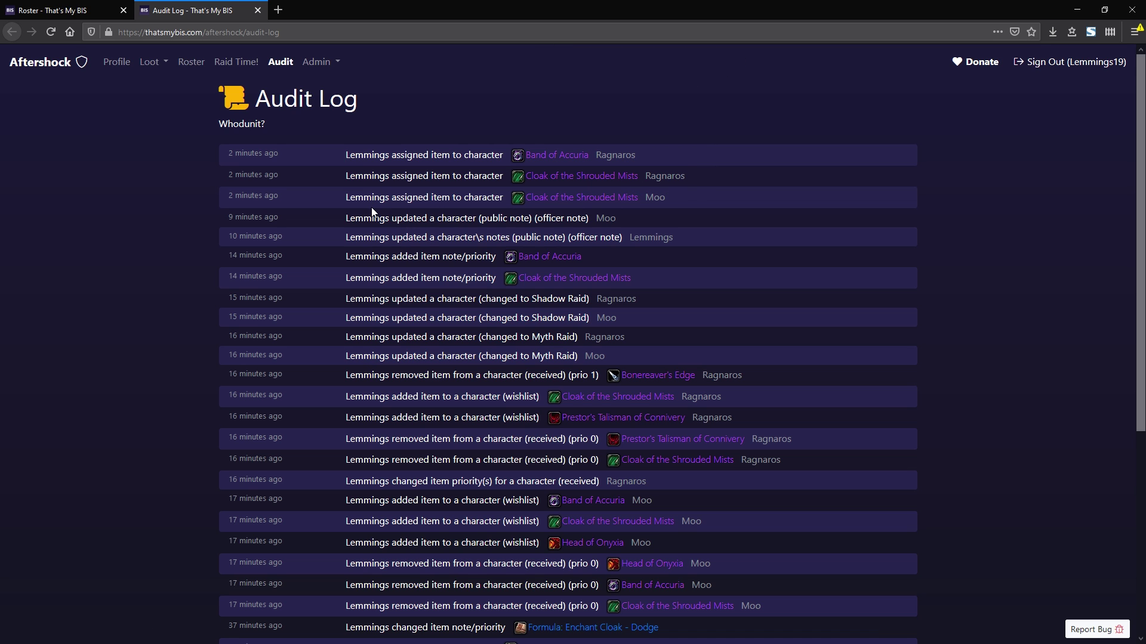
# Look through the older audit log entries and examine who changed Ragnaros to Shadow Raid.
pyautogui.scroll(-5, 399, 270)
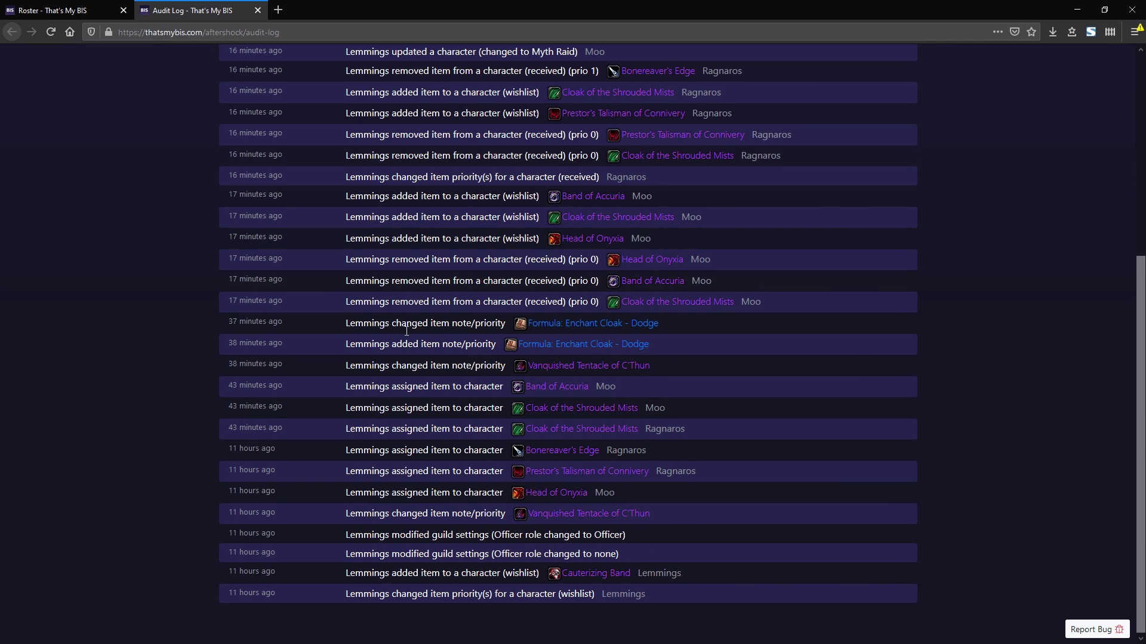
pyautogui.scroll(5, 424, 396)
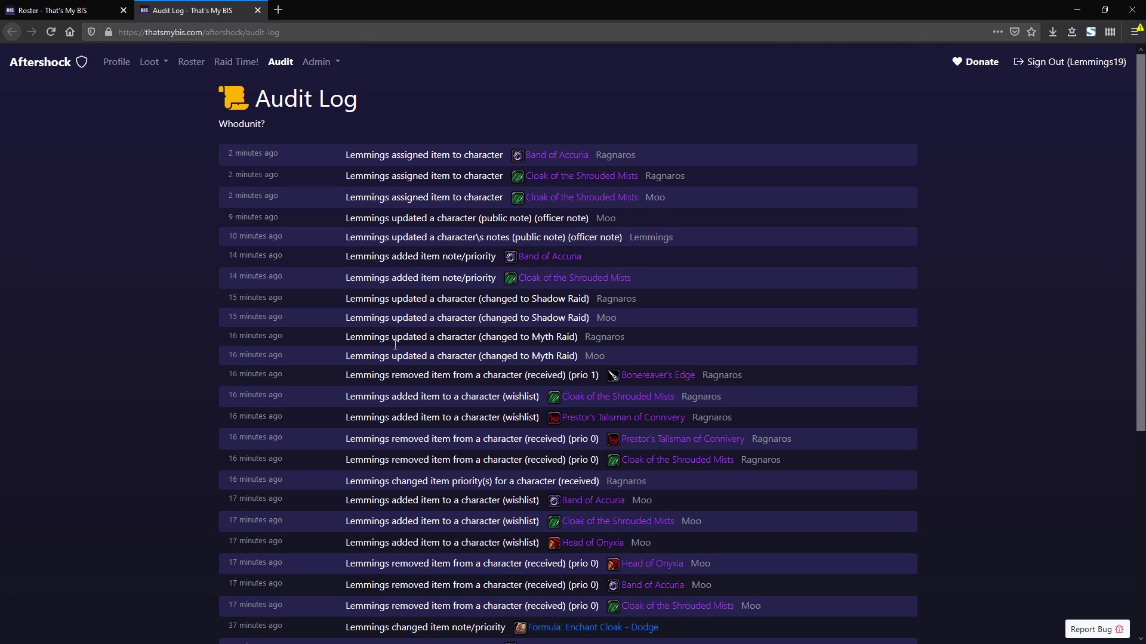
pyautogui.moveTo(345, 300); pyautogui.dragTo(479, 302)
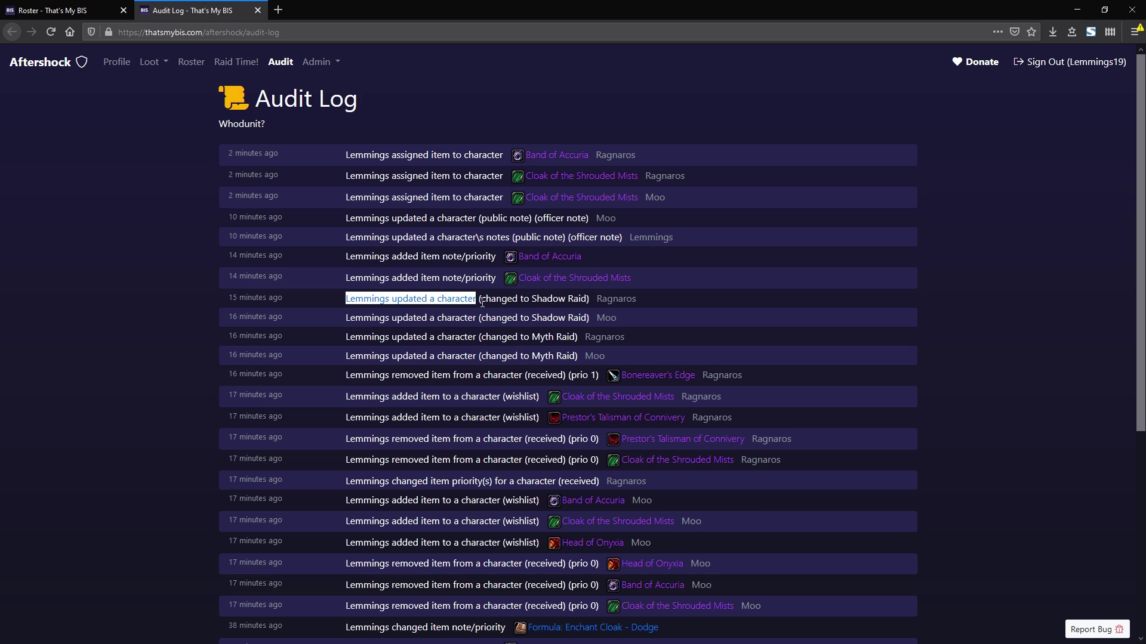
pyautogui.doubleClick(382, 299)
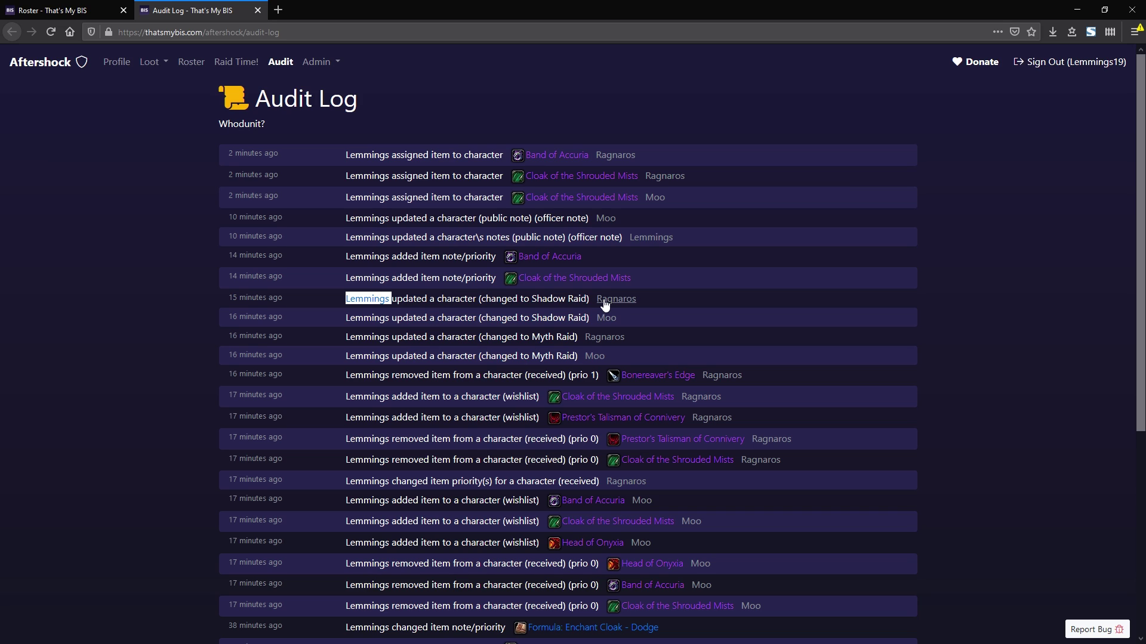
pyautogui.moveTo(532, 299); pyautogui.dragTo(582, 302)
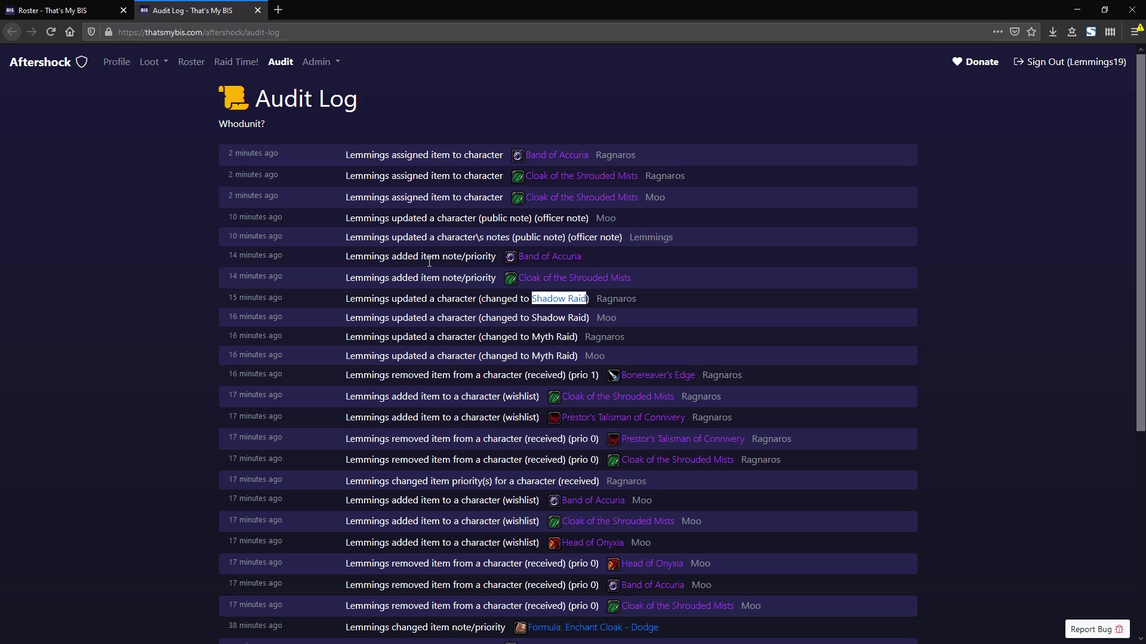
pyautogui.moveTo(549, 264)
# Close the audit log and return to the guild roster.
pyautogui.click(84, 10)
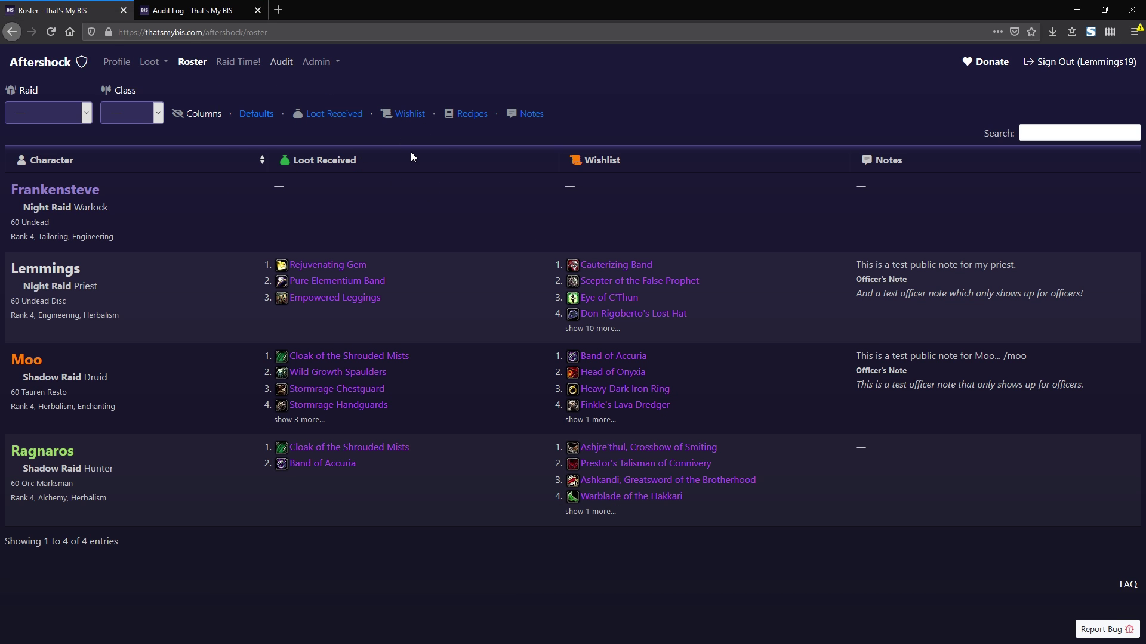
pyautogui.click(184, 10)
pyautogui.click(258, 10)
# Filter the roster to Hunters in the Shadow Raid and expand the full wishlist of Ragnaros.
pyautogui.click(53, 117)
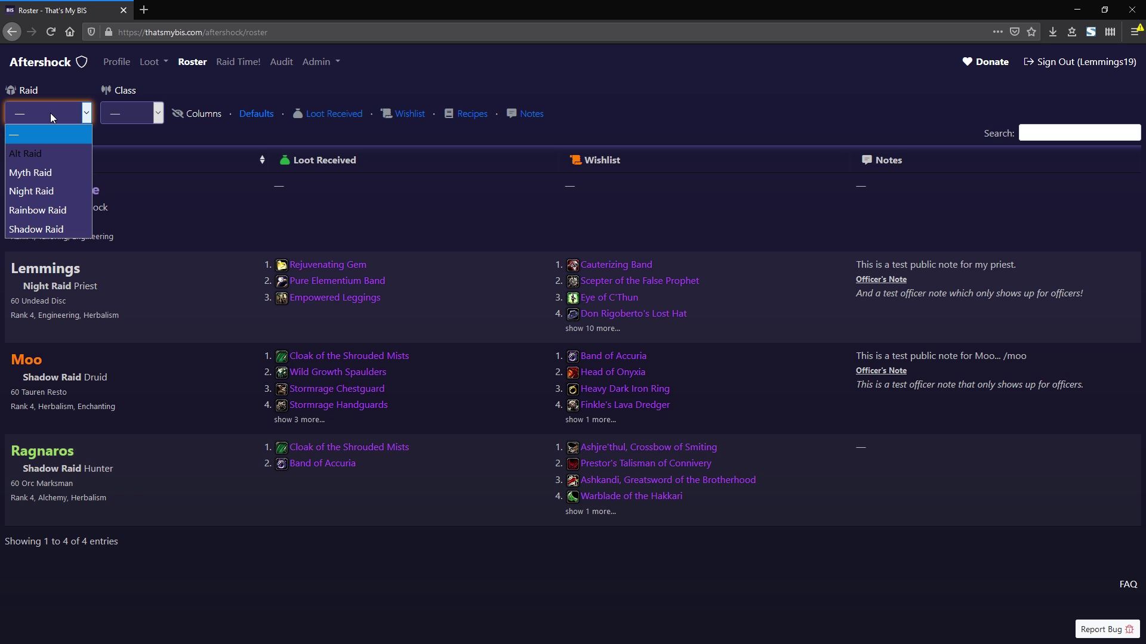
pyautogui.click(46, 229)
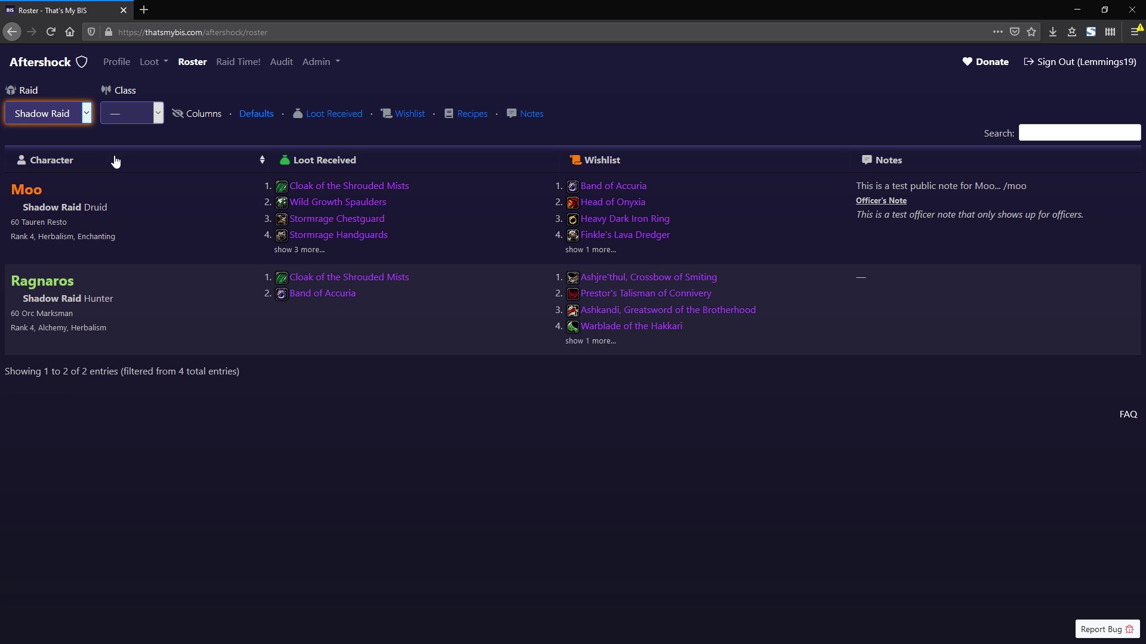
pyautogui.click(124, 119)
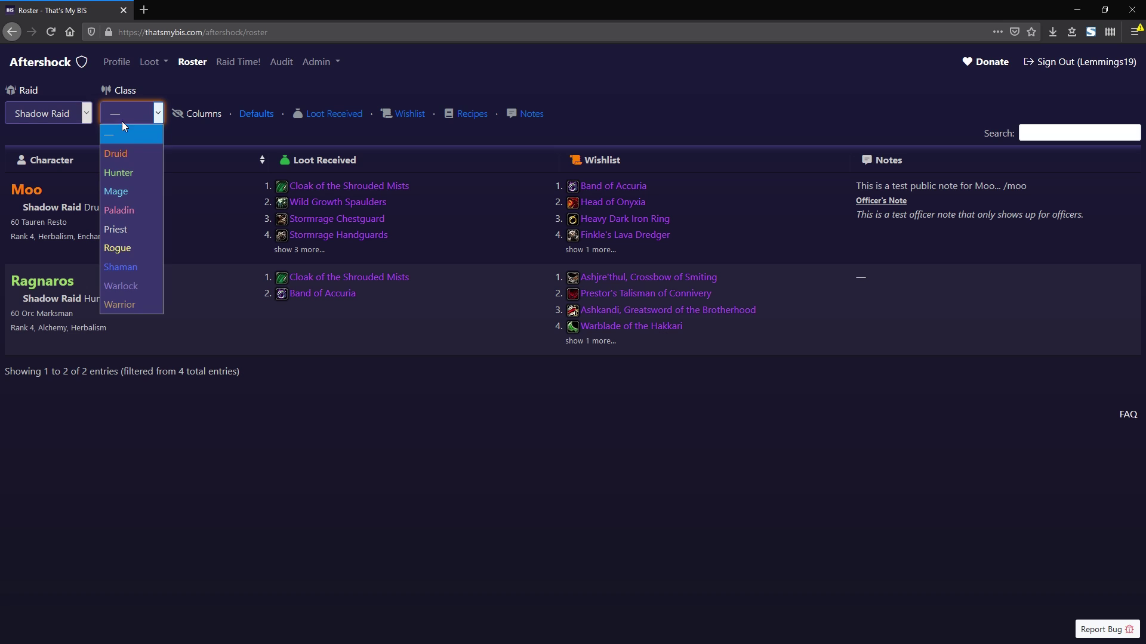
pyautogui.click(121, 174)
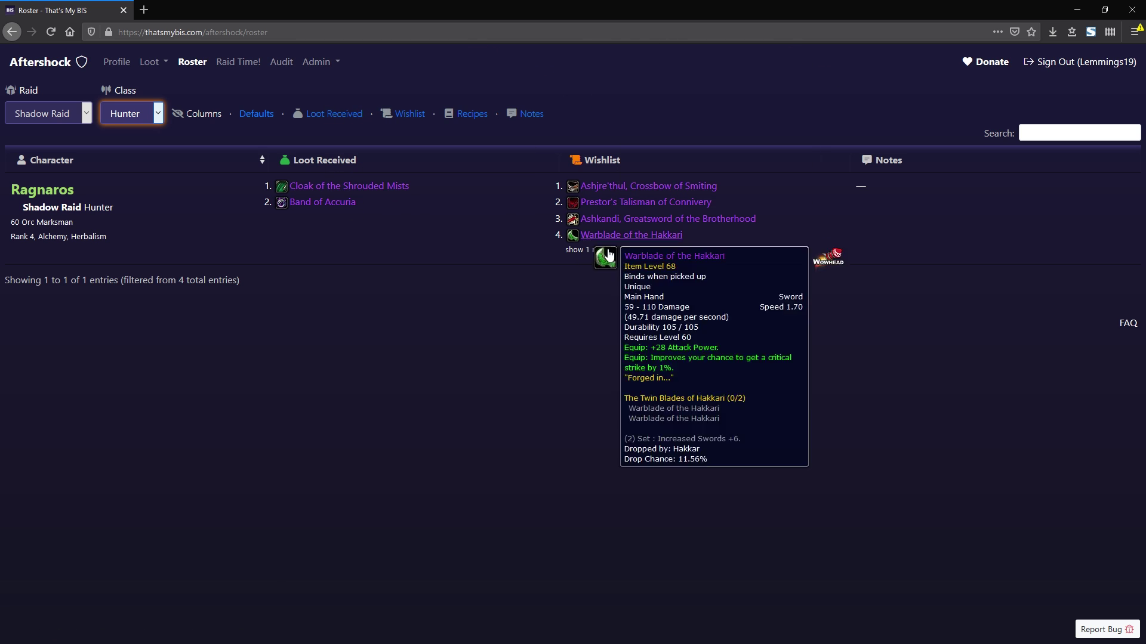
pyautogui.click(603, 250)
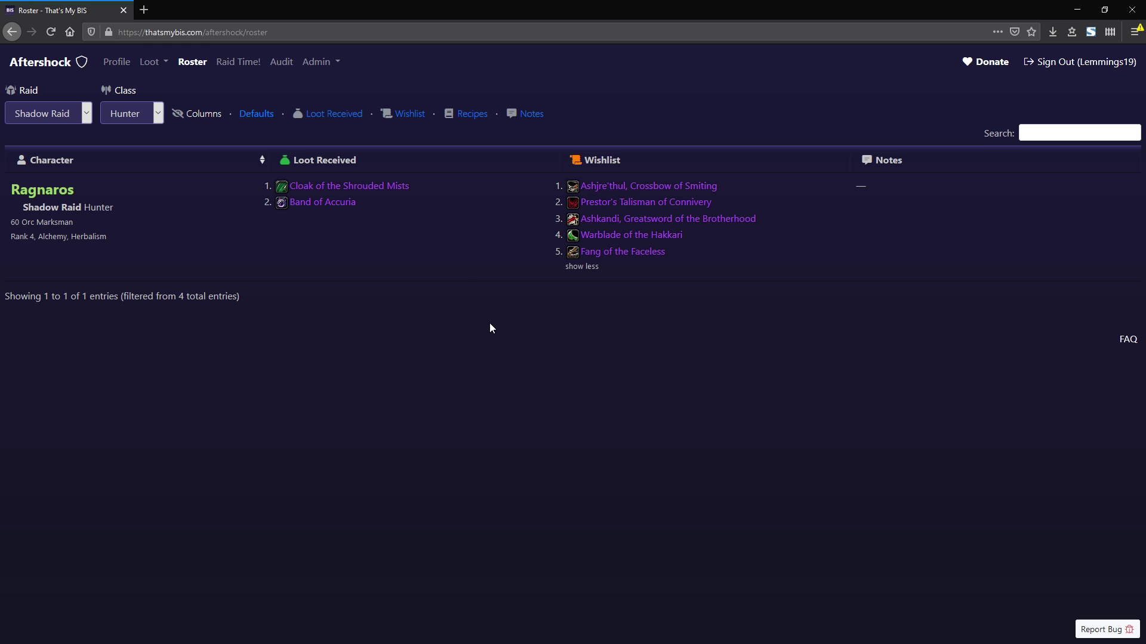
# Clear the raid and class filters and examine the officer's note of the Night Raid priest.
pyautogui.click(43, 113)
pyautogui.click(42, 132)
pyautogui.click(122, 118)
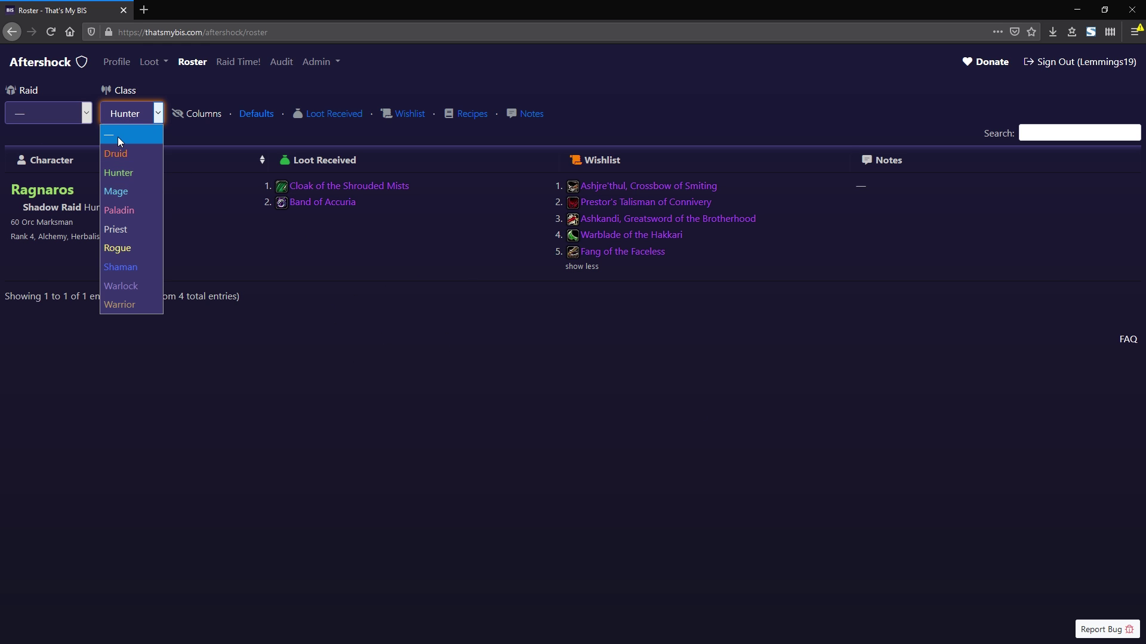
pyautogui.click(121, 135)
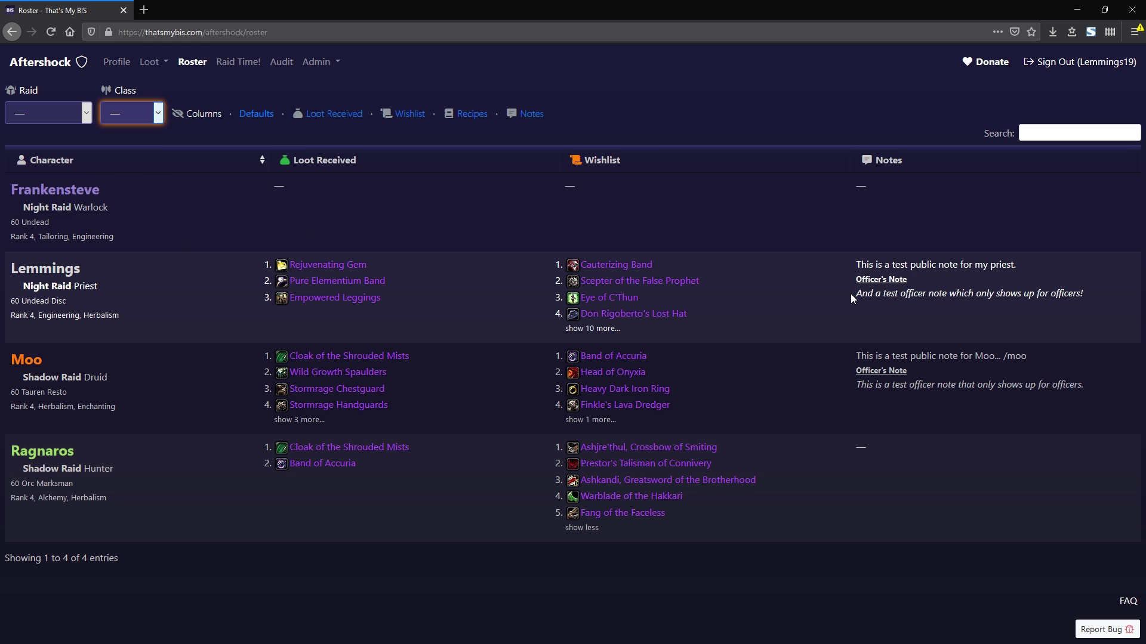
pyautogui.moveTo(852, 299); pyautogui.dragTo(1091, 300)
pyautogui.click(1091, 300)
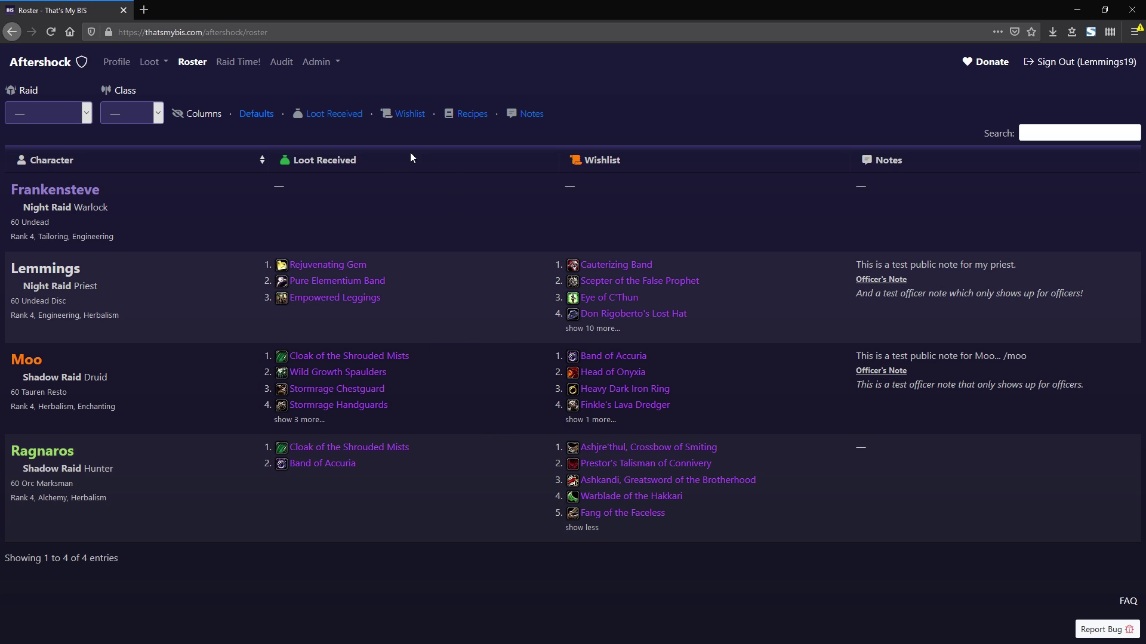
# Show the Temple of Ahn'Qiraj loot list and review its item notes and priorities, especially those of the Barrage Shoulders.
pyautogui.click(149, 62)
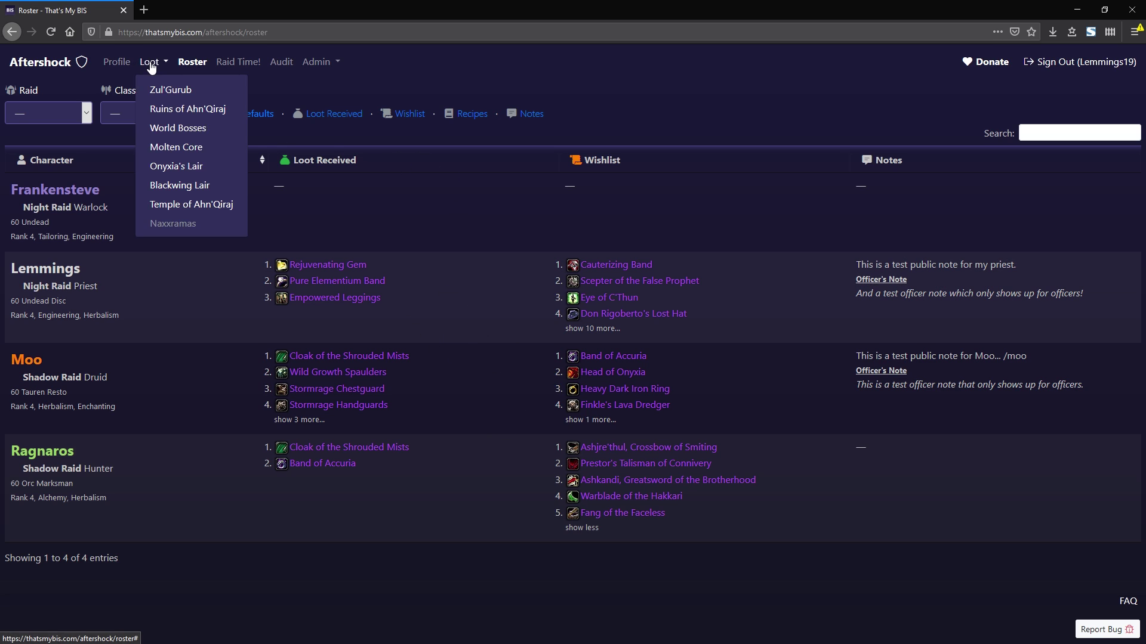
pyautogui.click(192, 205)
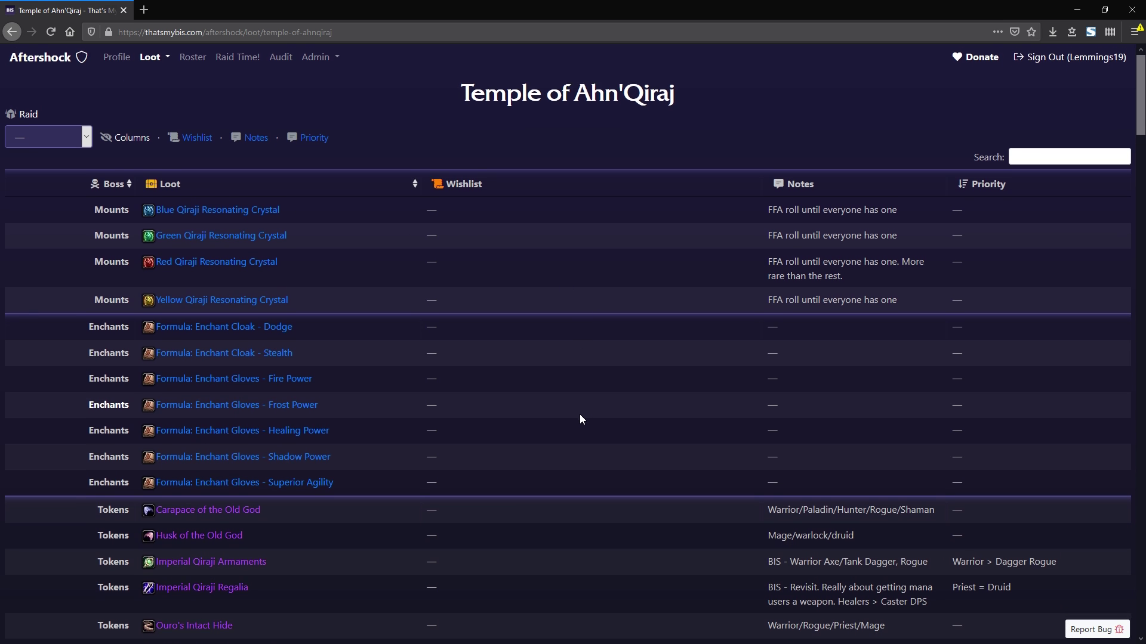
pyautogui.scroll(-10, 578, 415)
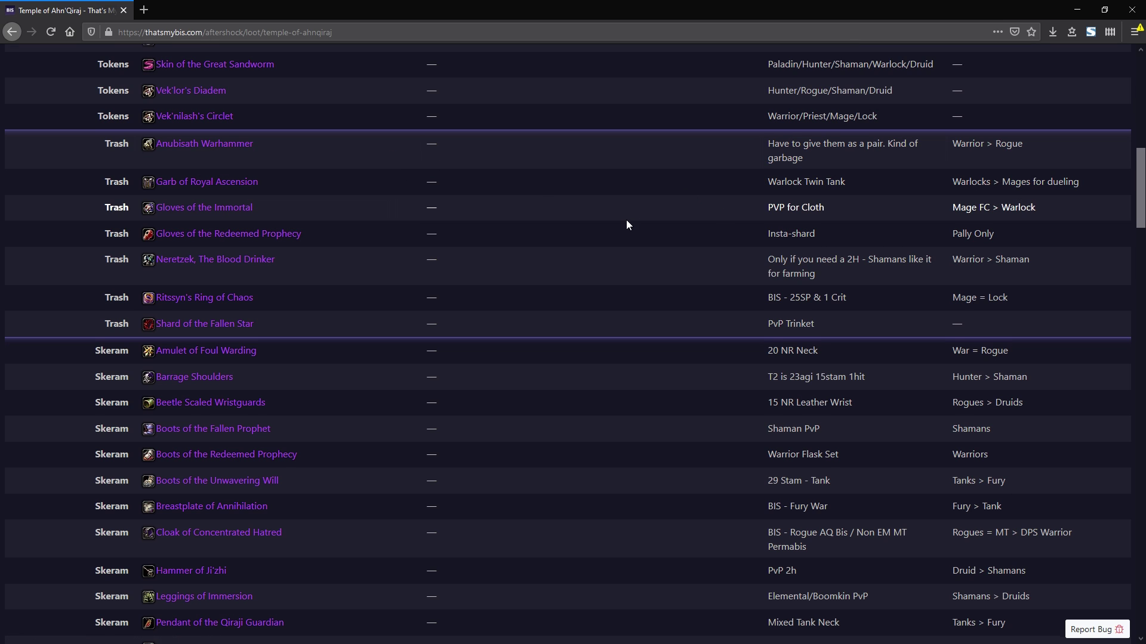
pyautogui.scroll(-3, 625, 220)
pyautogui.scroll(2, 688, 238)
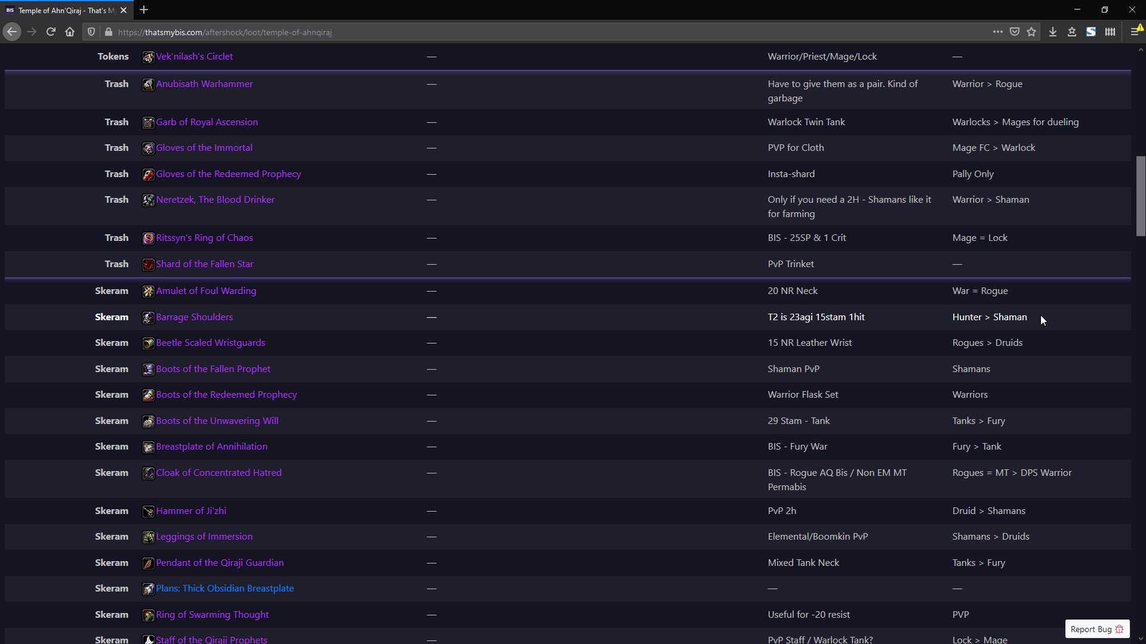
pyautogui.moveTo(1040, 315); pyautogui.dragTo(767, 317)
pyautogui.click(769, 321)
pyautogui.moveTo(884, 325); pyautogui.dragTo(766, 319)
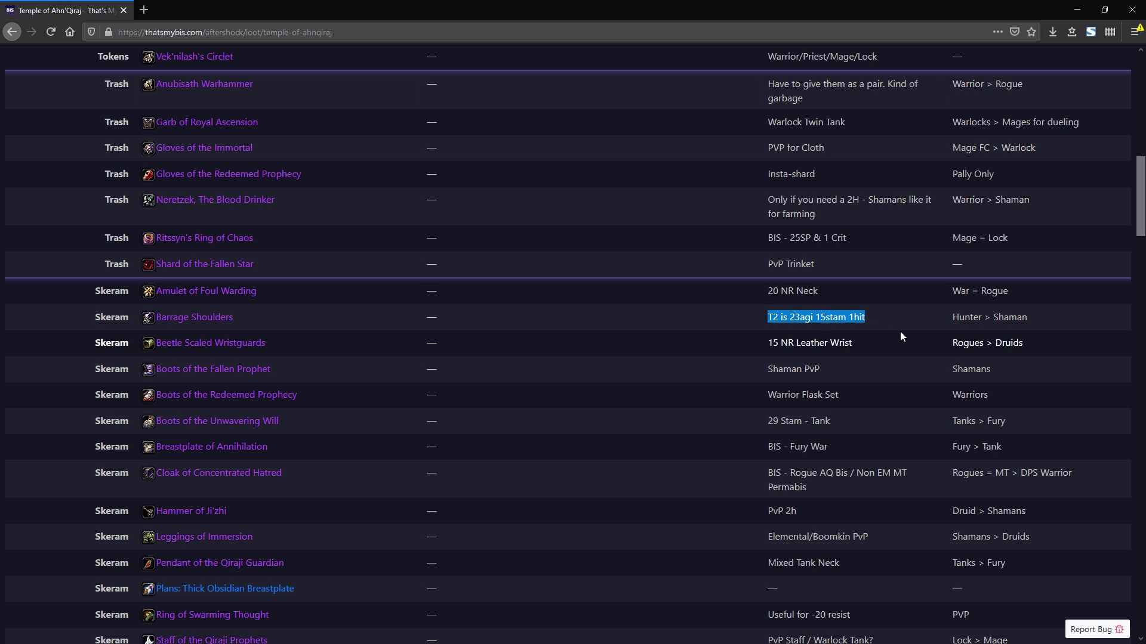
pyautogui.scroll(10, 725, 353)
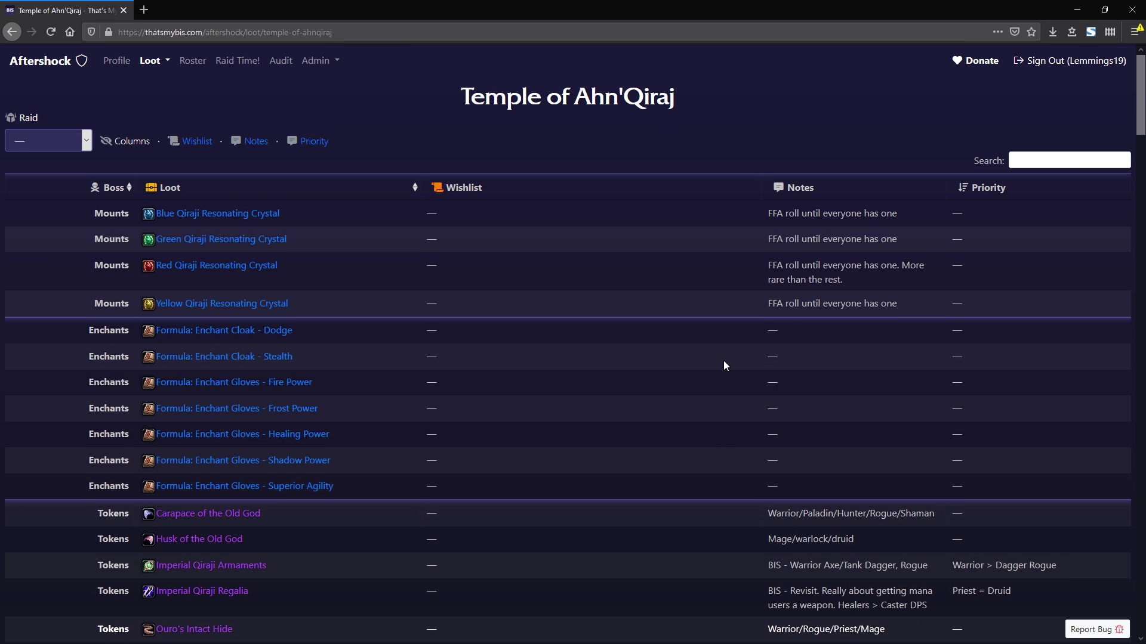
# Open the Temple of Ahn'Qiraj item notes and priorities for editing.
pyautogui.click(322, 62)
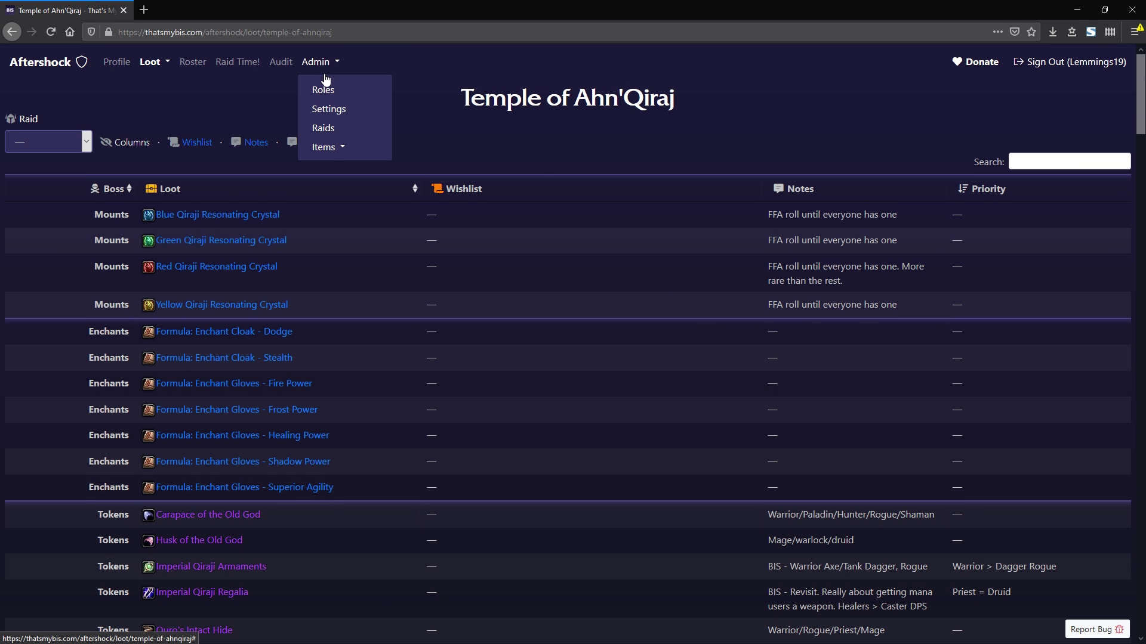
pyautogui.click(327, 147)
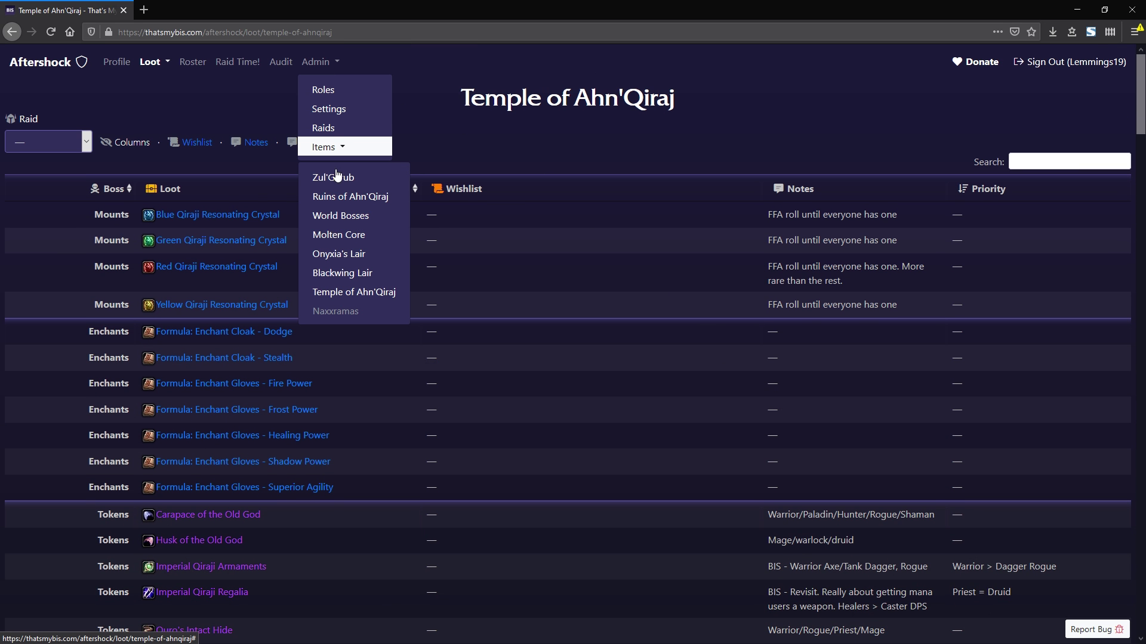
pyautogui.click(350, 293)
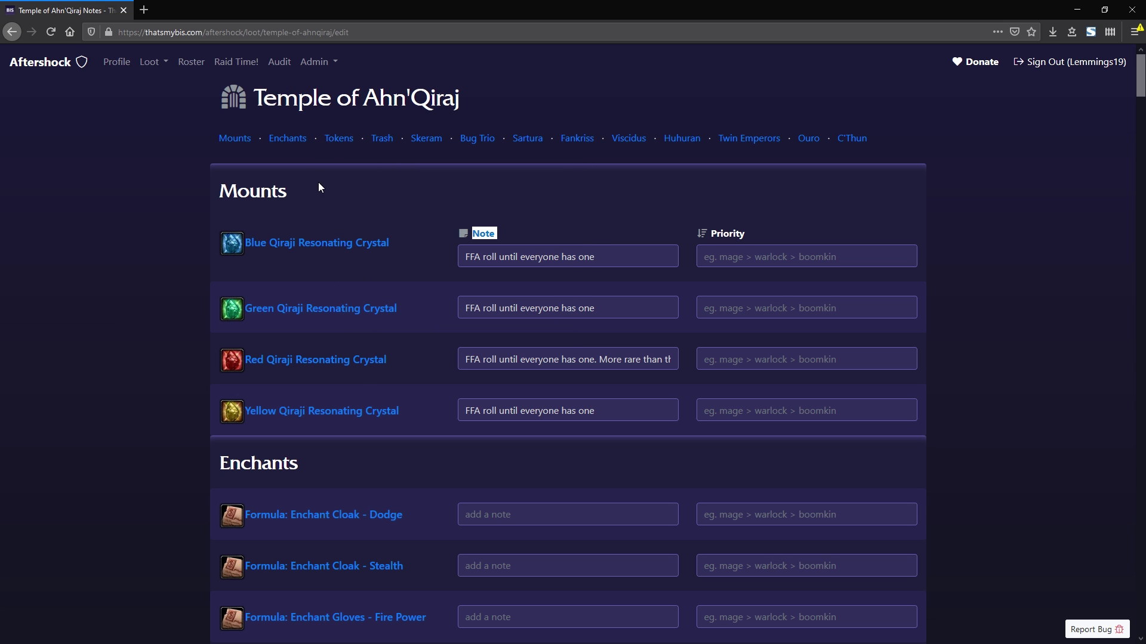
# Look through how the editable items are grouped, examining the Mounts, Enchants, Trash and Skeram sections.
pyautogui.moveTo(302, 190); pyautogui.dragTo(219, 191)
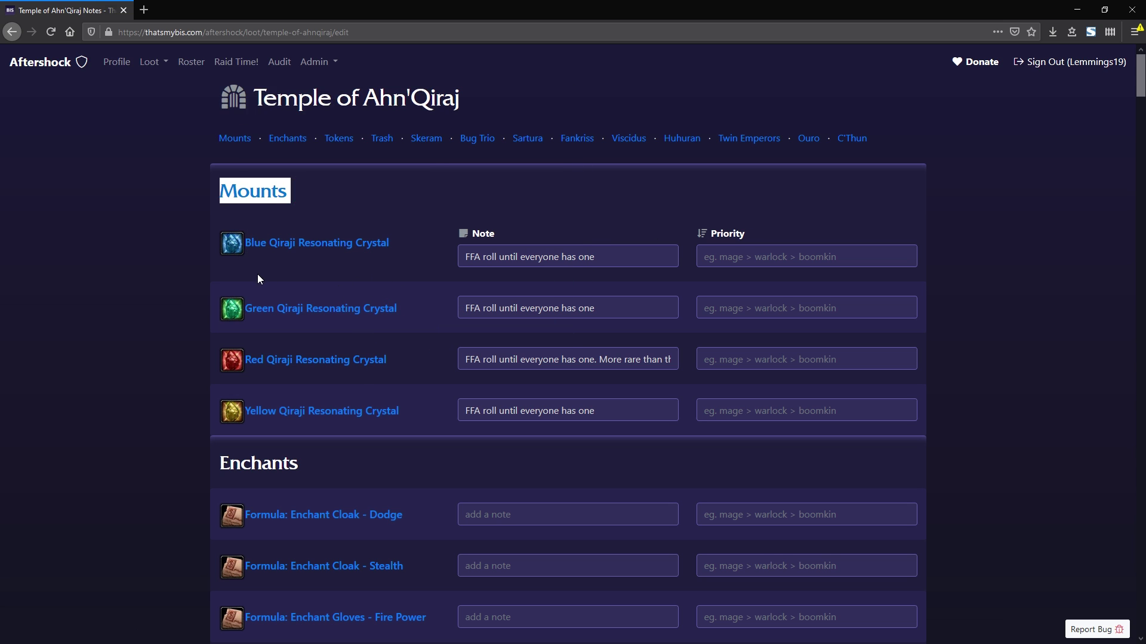
pyautogui.scroll(-4, 310, 275)
pyautogui.moveTo(247, 218); pyautogui.dragTo(217, 221)
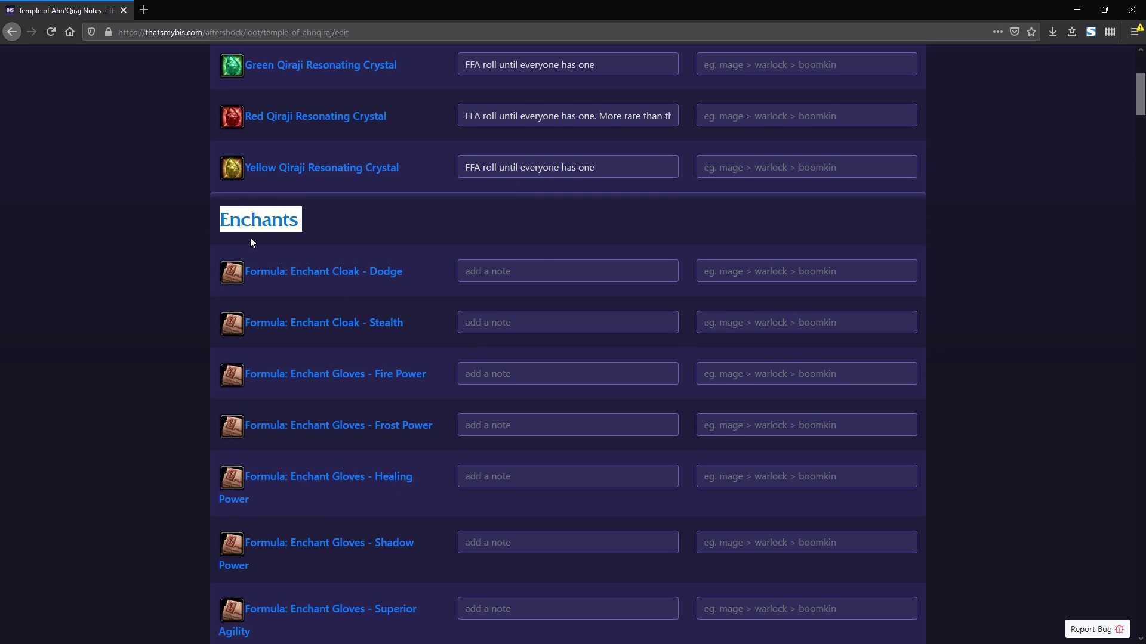
pyautogui.scroll(-4, 346, 256)
pyautogui.scroll(3, 338, 201)
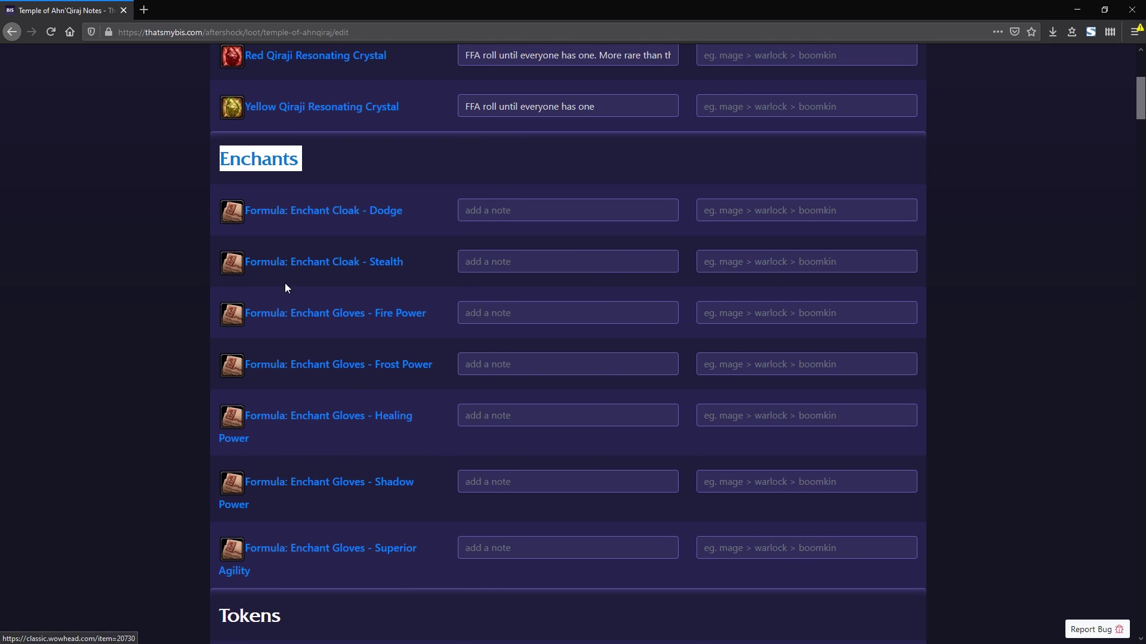
pyautogui.scroll(-4, 280, 322)
pyautogui.moveTo(279, 278); pyautogui.dragTo(219, 270)
pyautogui.scroll(-8, 266, 315)
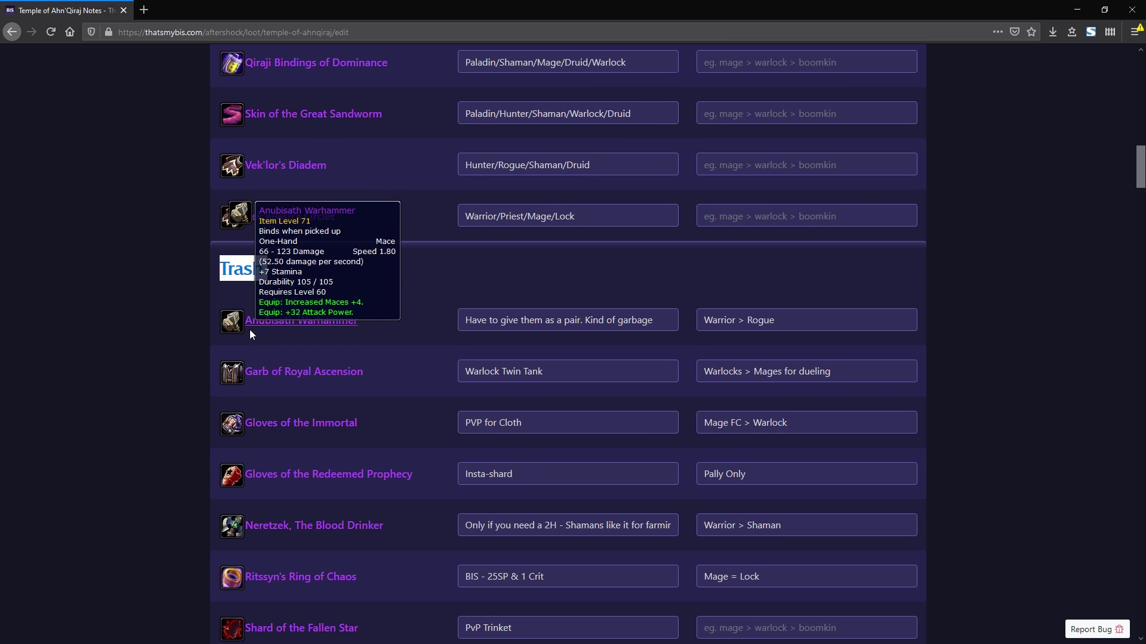
pyautogui.scroll(-5, 249, 329)
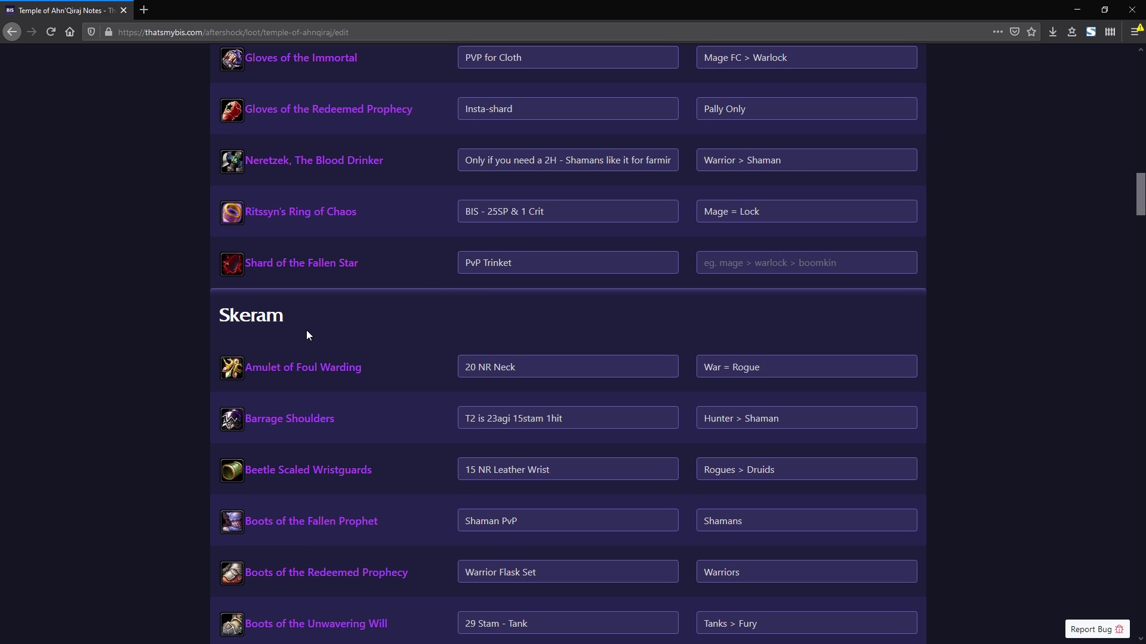
pyautogui.moveTo(307, 331); pyautogui.dragTo(203, 310)
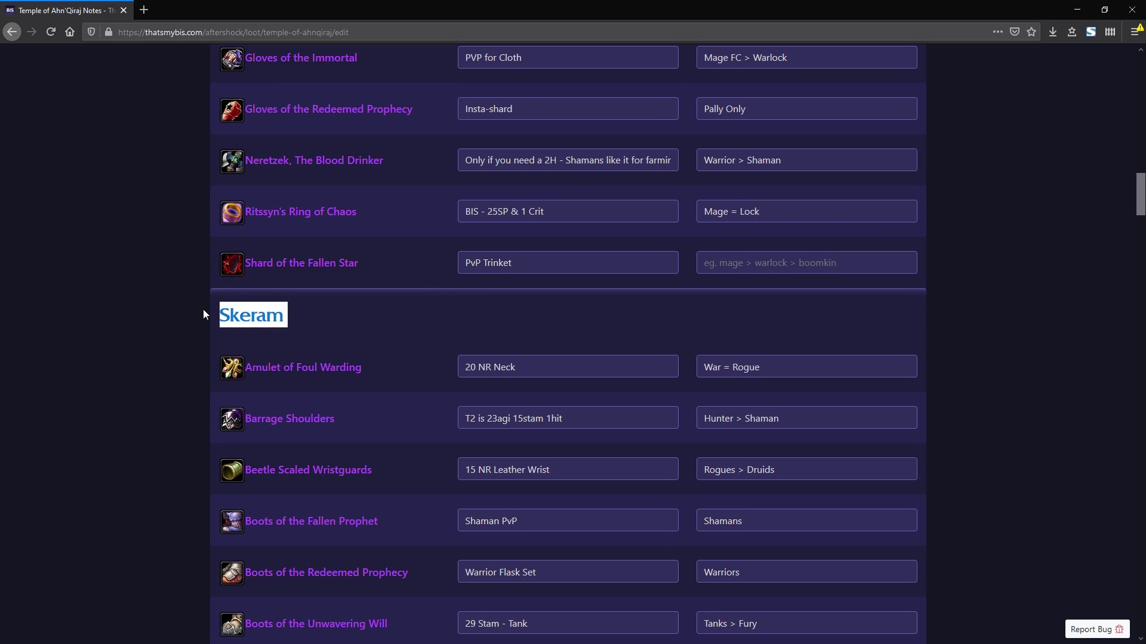
pyautogui.scroll(20, 760, 313)
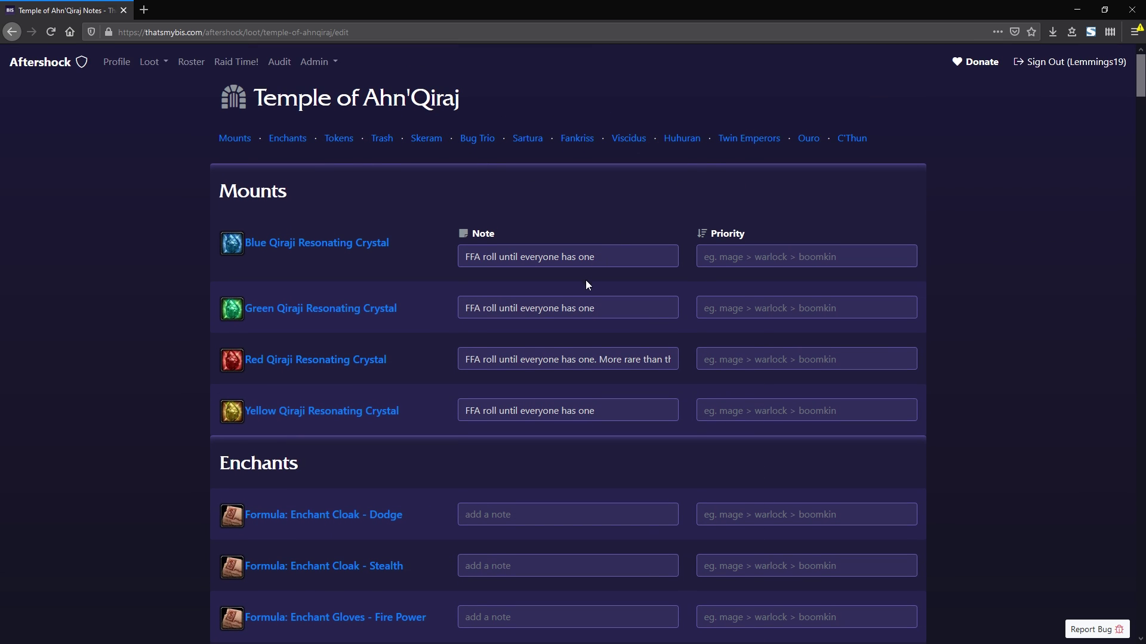
# Give Formula: Enchant Cloak - Dodge the note "Test note" and the priority "Test priority".
pyautogui.scroll(-2, 586, 295)
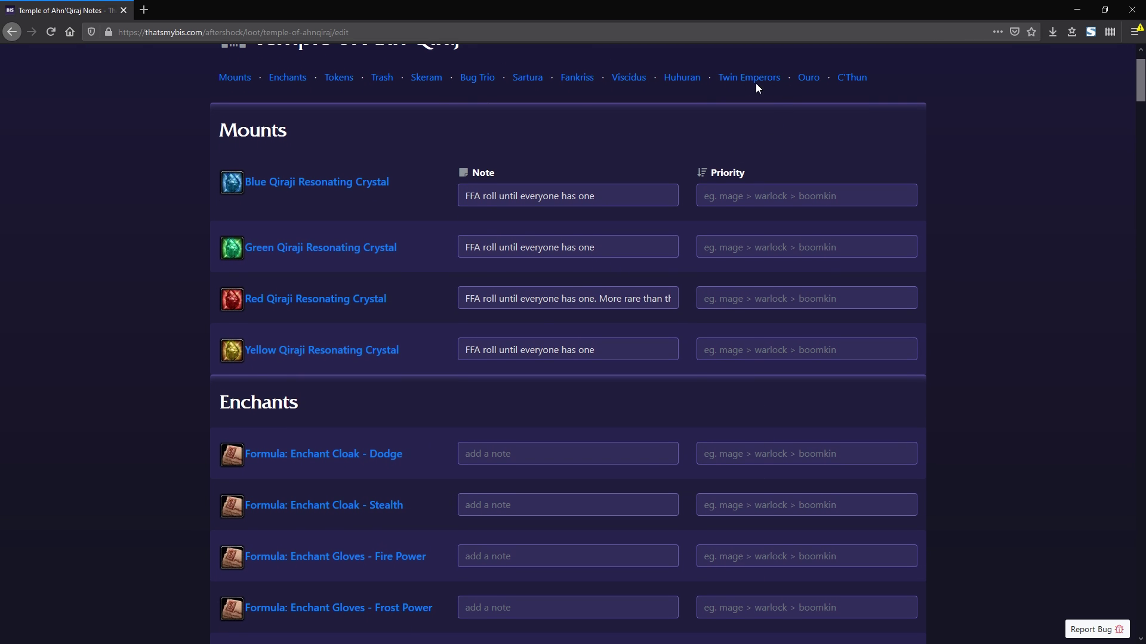
pyautogui.moveTo(288, 458)
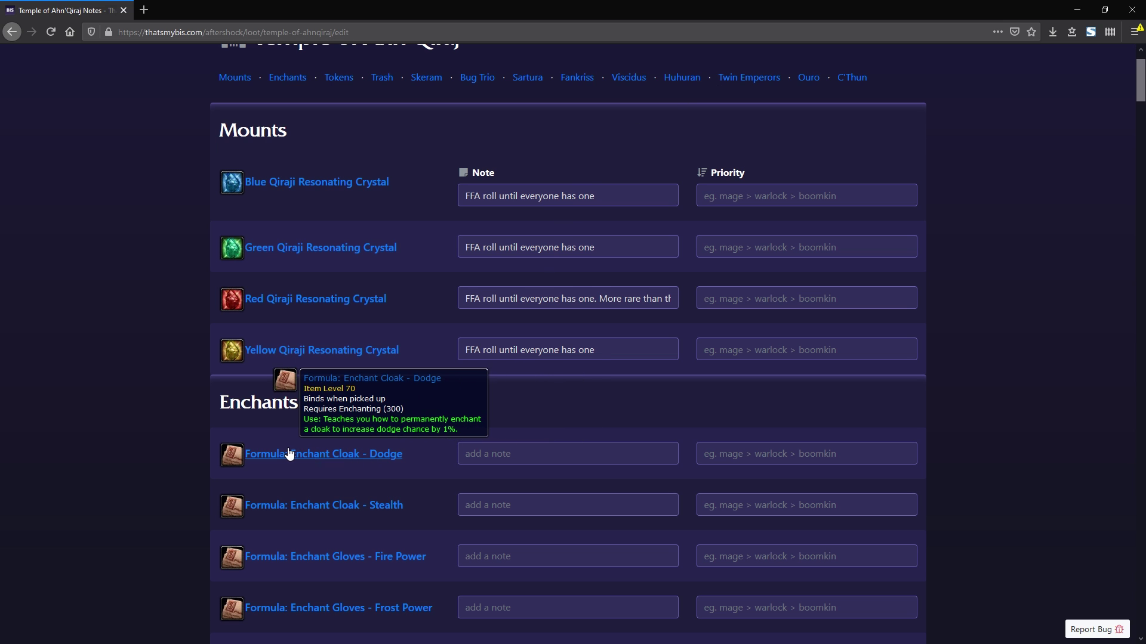
pyautogui.click(522, 445)
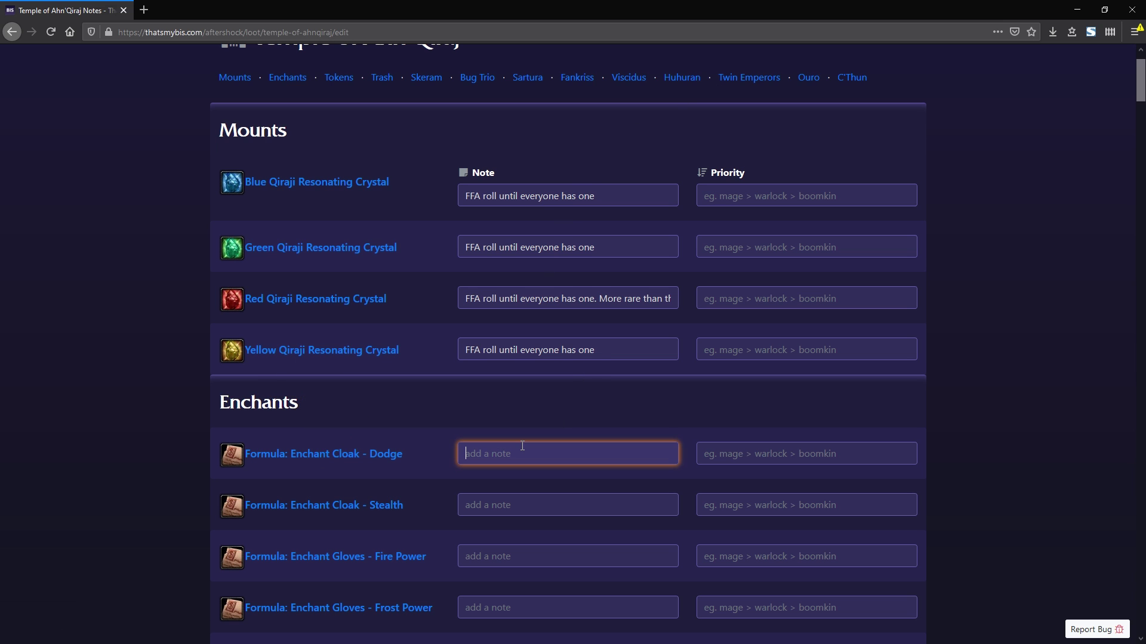
pyautogui.write('Test note')
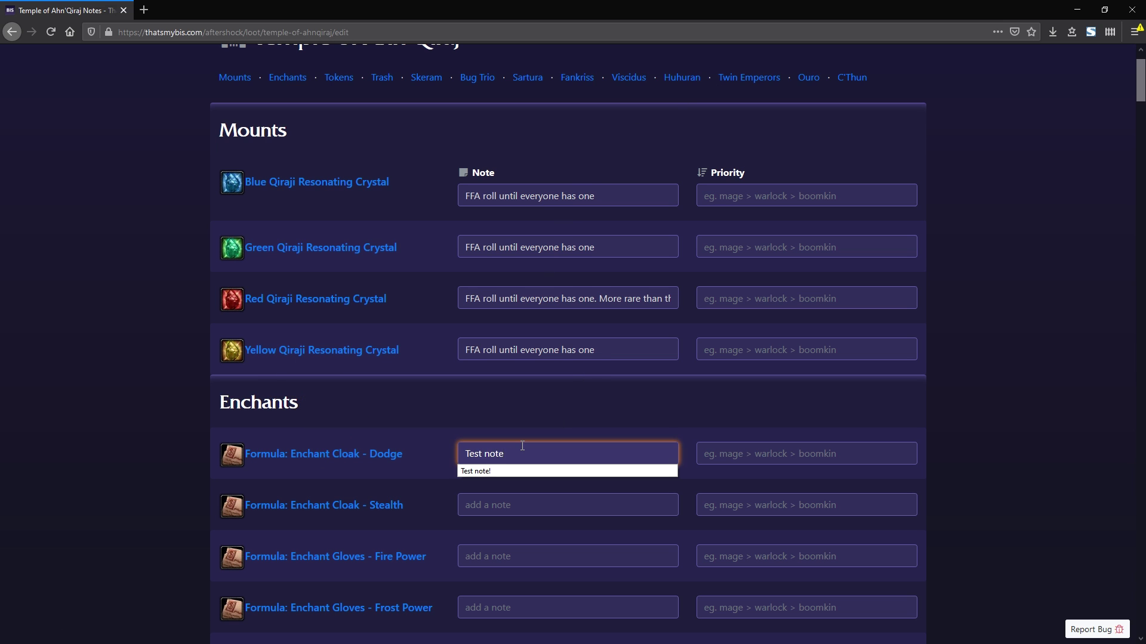
pyautogui.press('Tab')
pyautogui.write('Test priority')
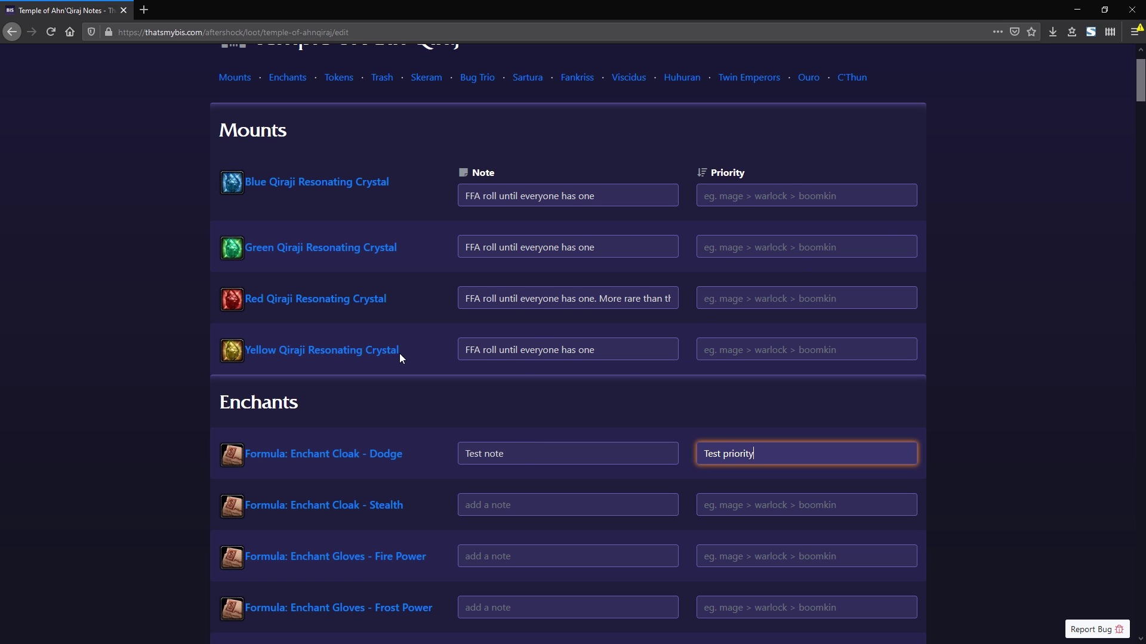
# Delete the note of the Yellow Qiraji Resonating Crystal.
pyautogui.moveTo(266, 357)
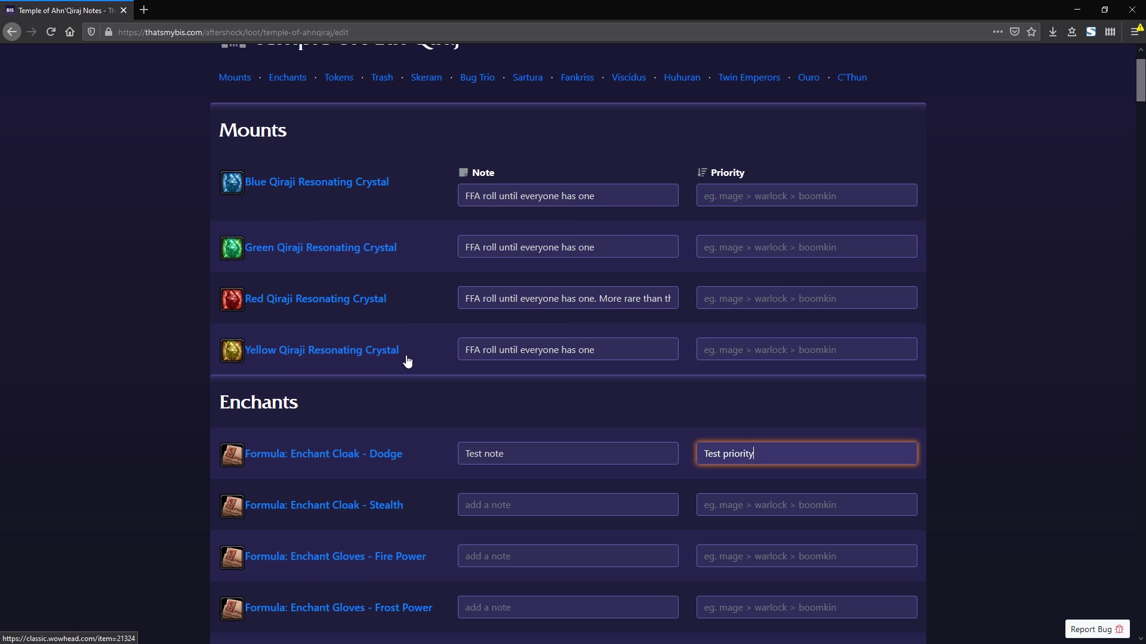
pyautogui.moveTo(616, 351); pyautogui.dragTo(391, 376)
pyautogui.press('BackSpace')
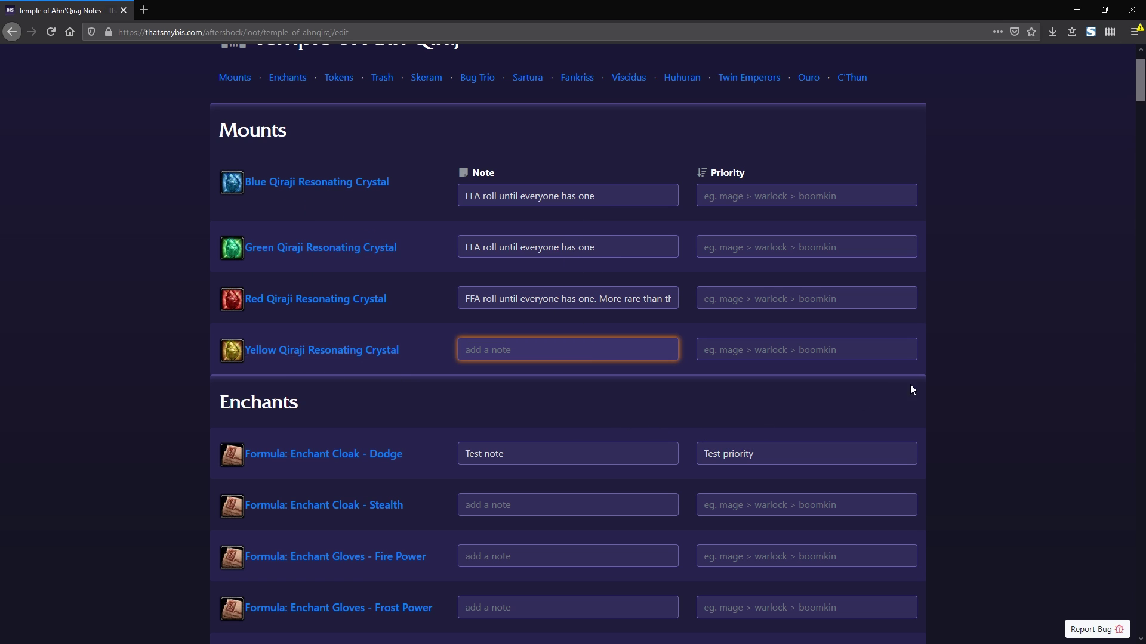
pyautogui.click(1003, 380)
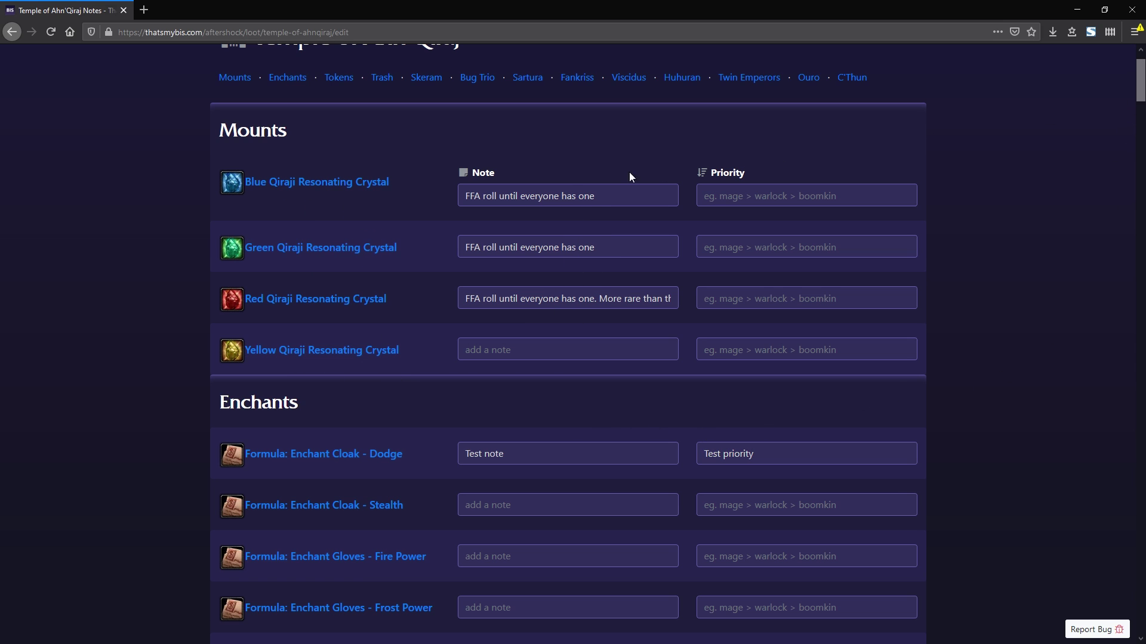
# Check the note and priority fields of the Yellow Qiraji Resonating Crystal in the Mounts section.
pyautogui.scroll(2, 518, 233)
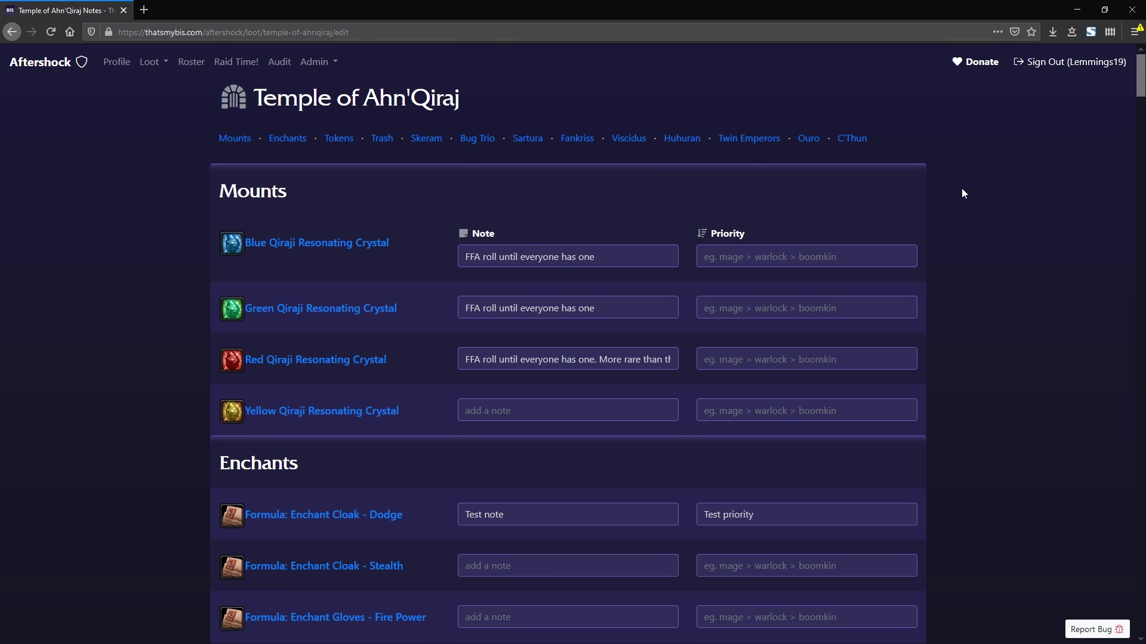
pyautogui.click(514, 412)
pyautogui.click(751, 420)
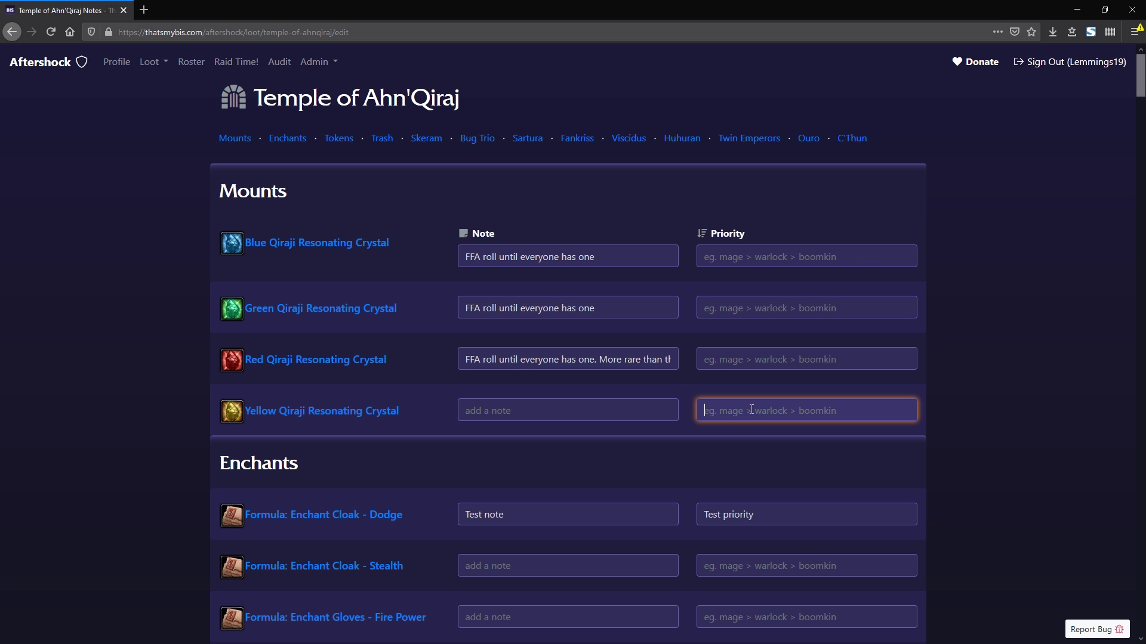
pyautogui.click(577, 411)
# Examine the notes and priorities of the Skeram items, starting with Boots of the Fallen Prophet and Boots of the Redeemed Prophecy.
pyautogui.scroll(-14, 577, 410)
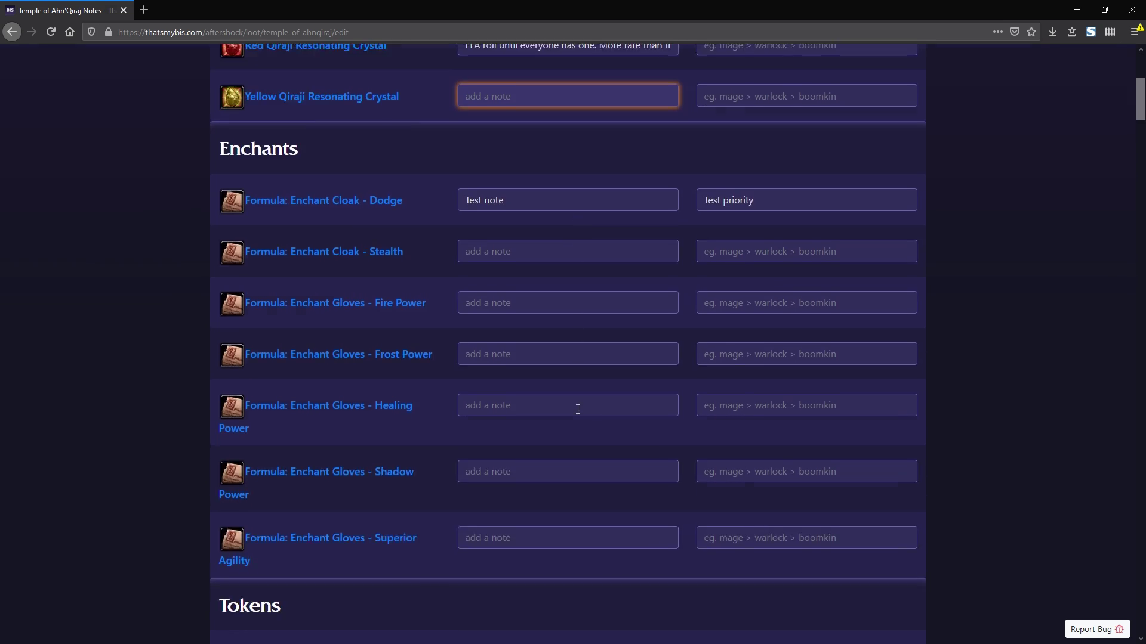
pyautogui.scroll(-15, 534, 374)
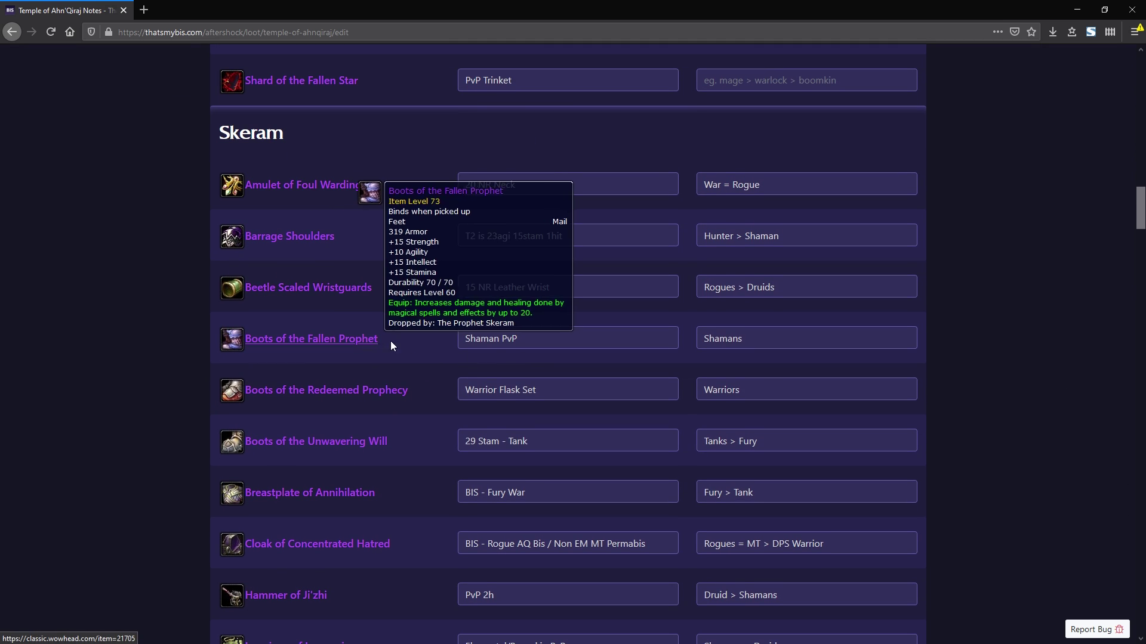
pyautogui.tripleClick(518, 343)
pyautogui.press('Tab')
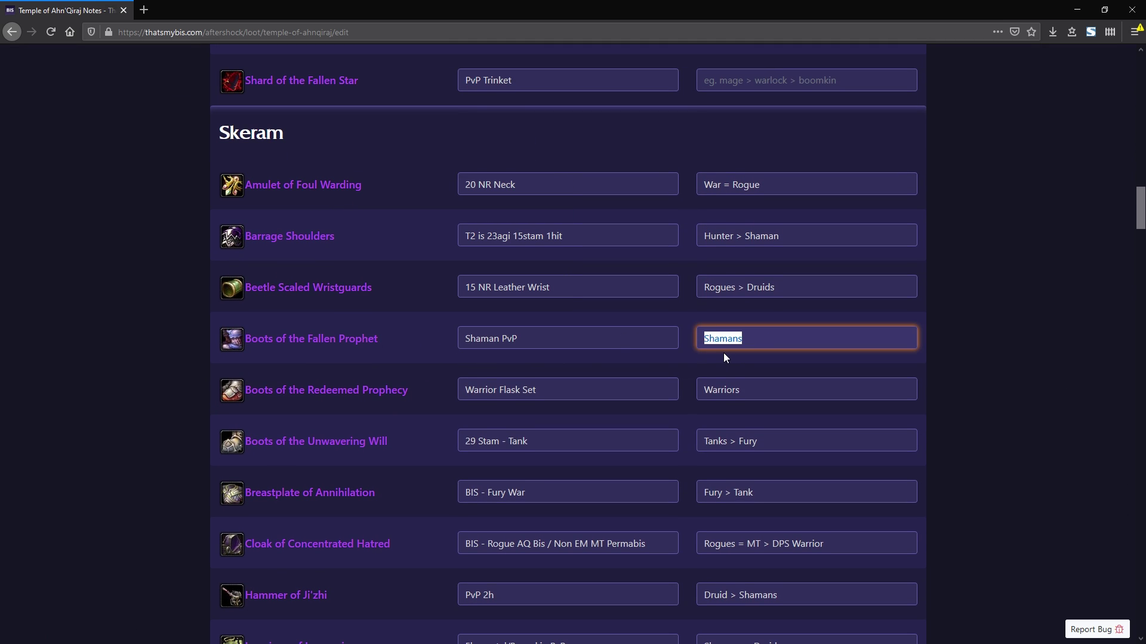
pyautogui.hotkey('shift', 'Tab')
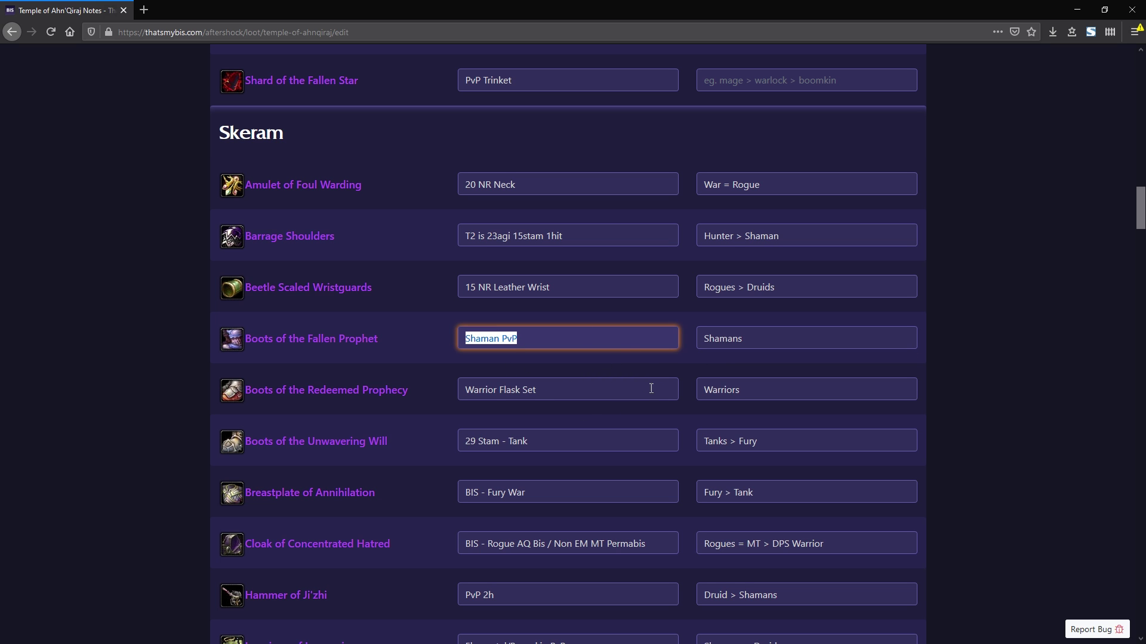
pyautogui.scroll(-5, 599, 416)
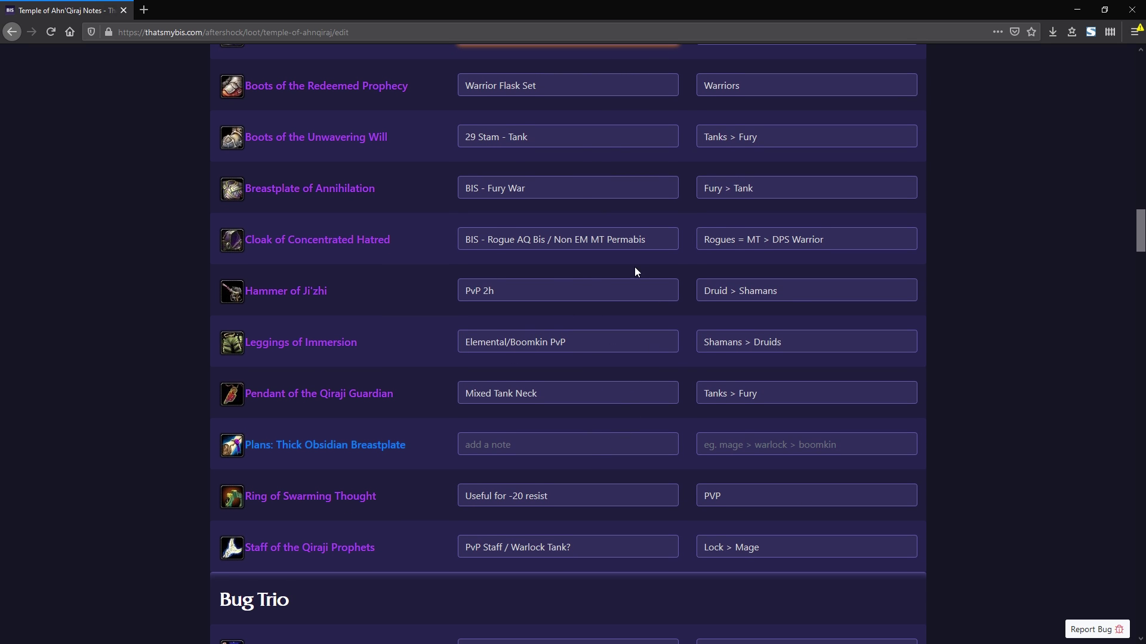
pyautogui.scroll(2, 775, 273)
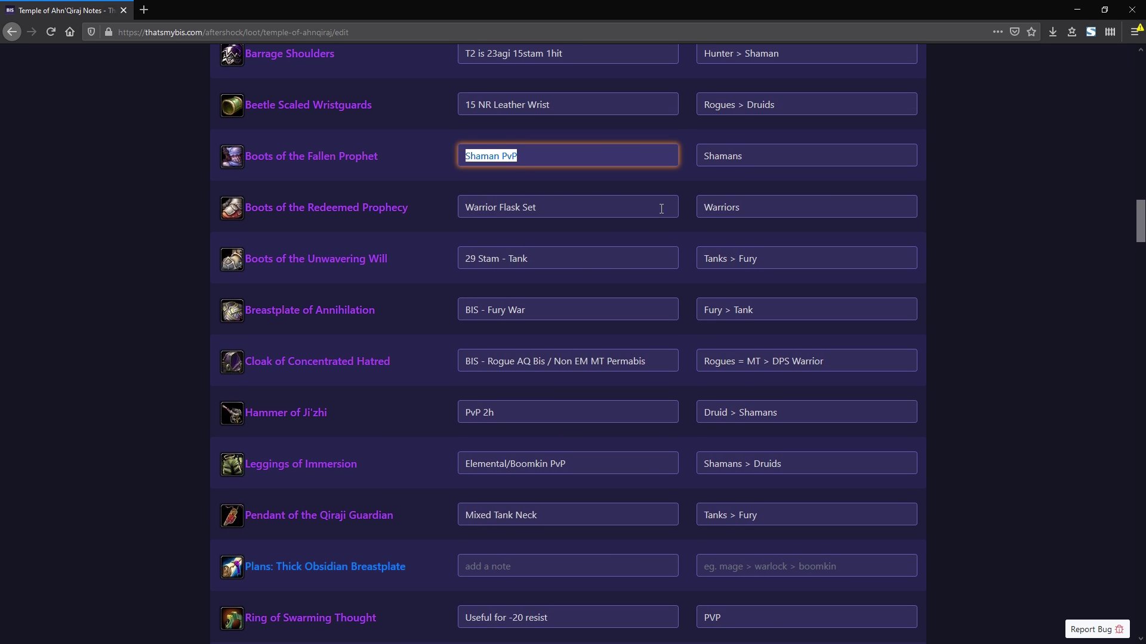
pyautogui.click(542, 209)
pyautogui.click(427, 181)
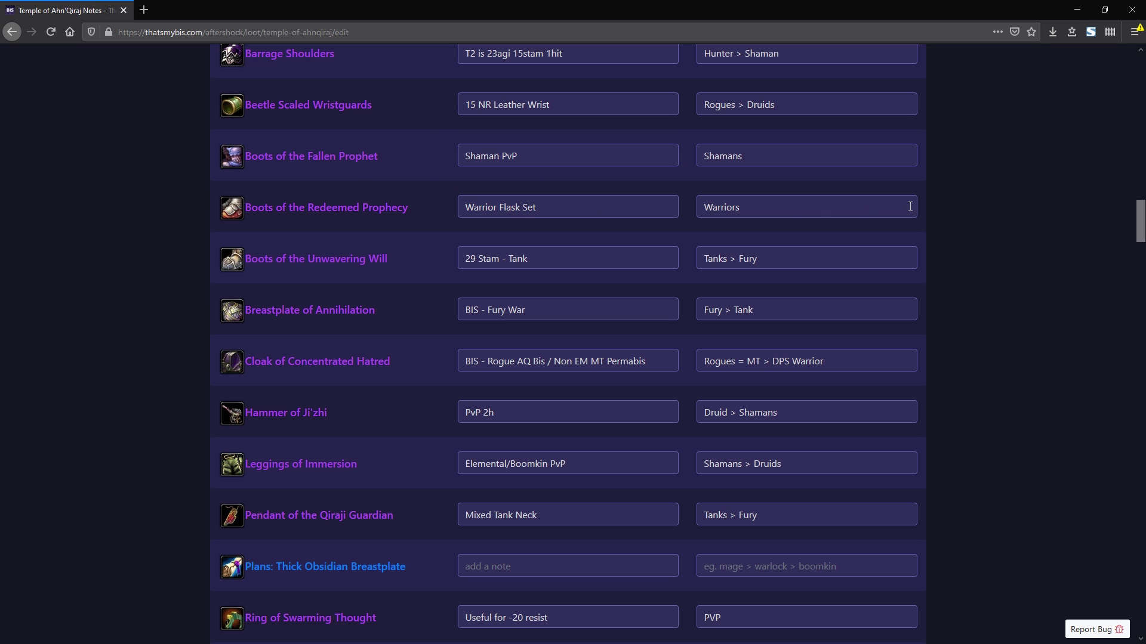
# Submit the edited Temple of Ahn'Qiraj notes and check the Yellow Qiraji Resonating Crystal's note and priority in the loot table.
pyautogui.moveTo(1137, 220); pyautogui.dragTo(872, 642)
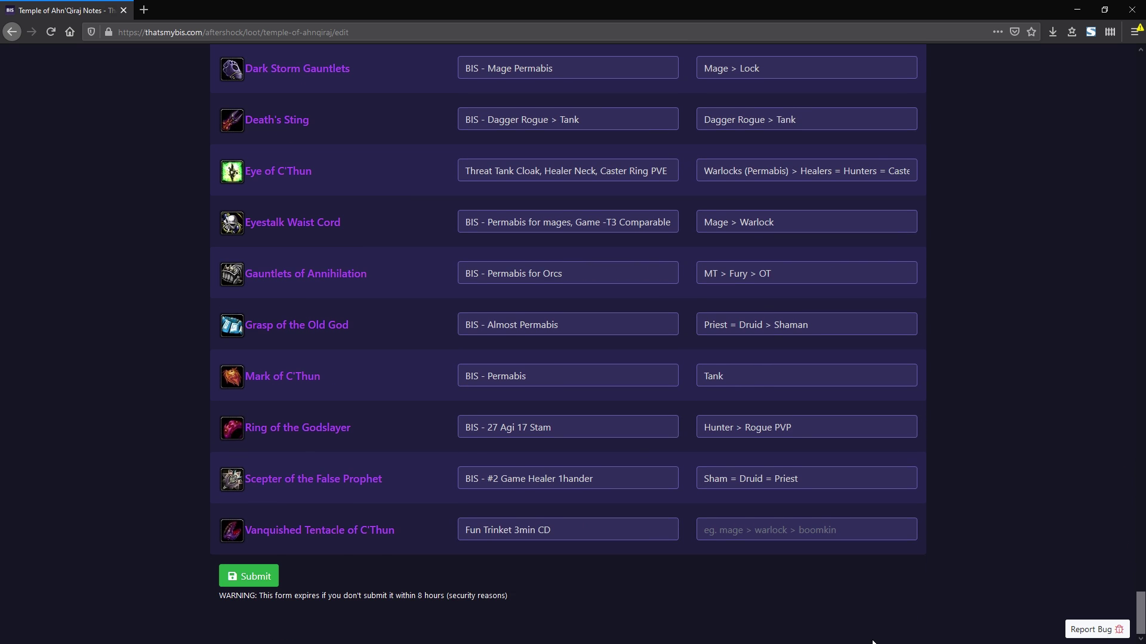
pyautogui.click(248, 577)
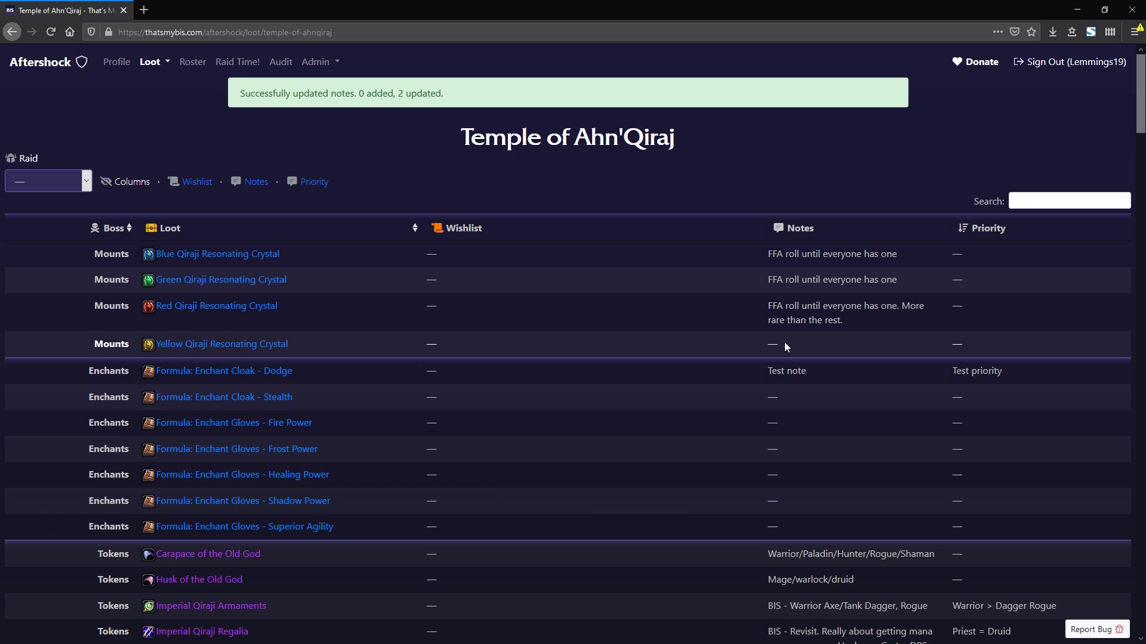
pyautogui.doubleClick(772, 344)
pyautogui.doubleClick(958, 344)
# View the guild note and priority on the Formula: Enchant Cloak - Dodge item page in a separate tab, and close it.
pyautogui.middleClick(215, 373)
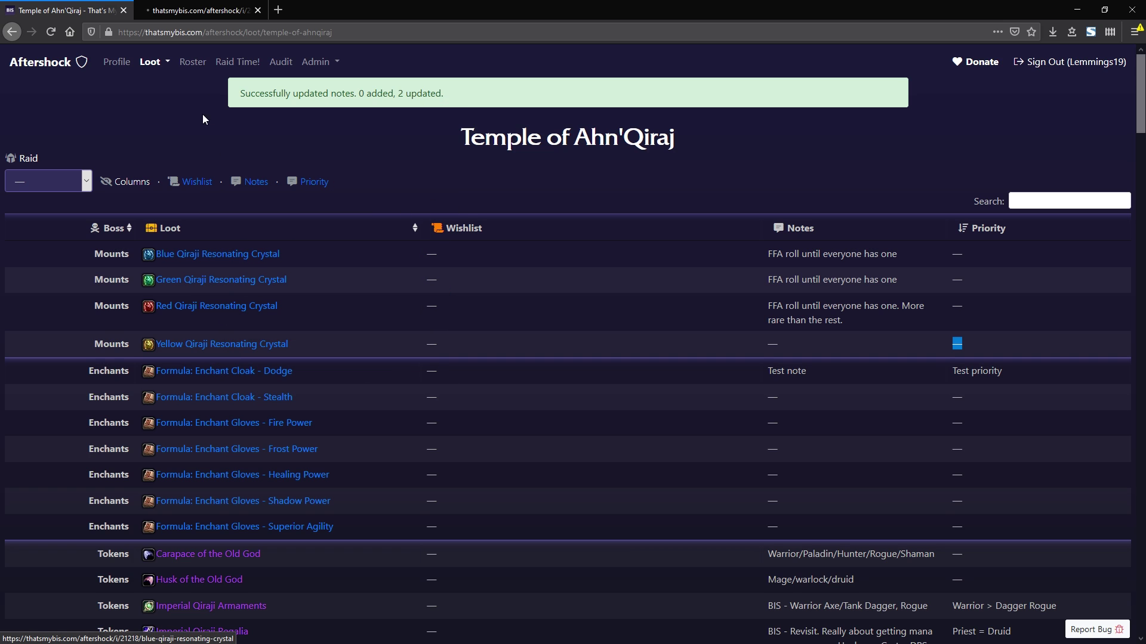
pyautogui.hotkey('ctrl', 'Tab')
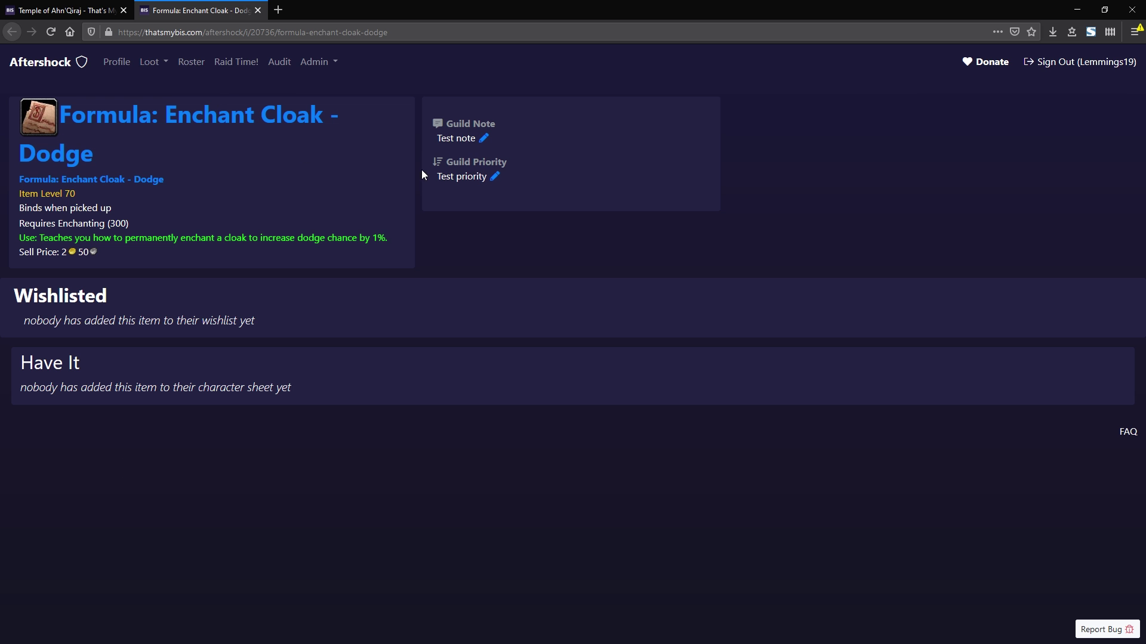
pyautogui.middleClick(205, 5)
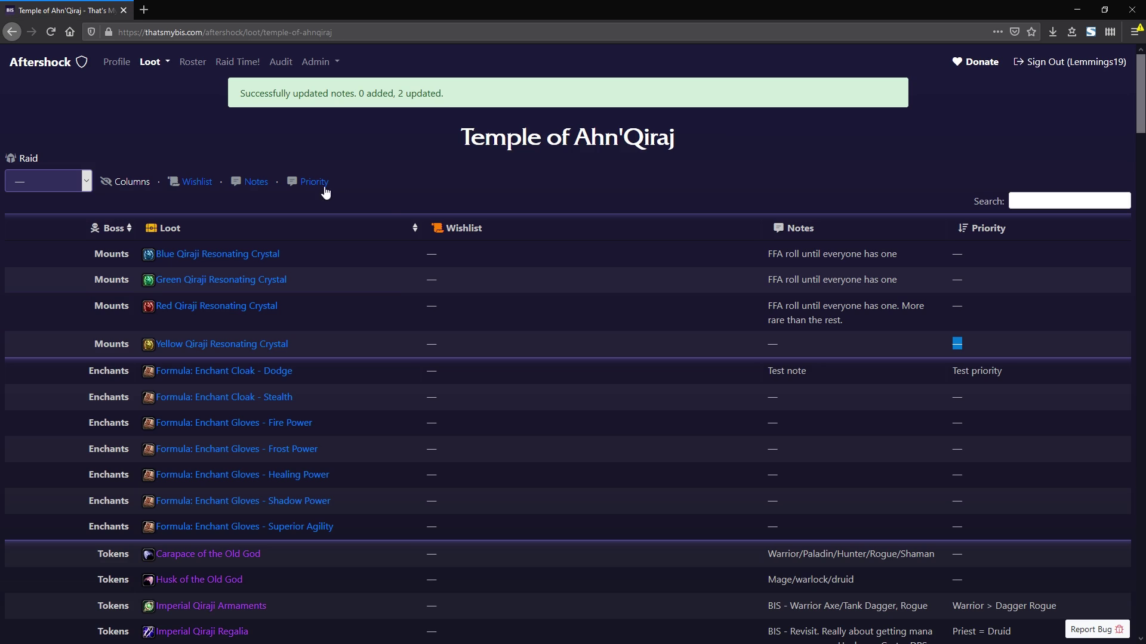
# Review the latest item note and priority changes in the audit log in a separate tab, and close it.
pyautogui.middleClick(280, 62)
pyautogui.click(173, 10)
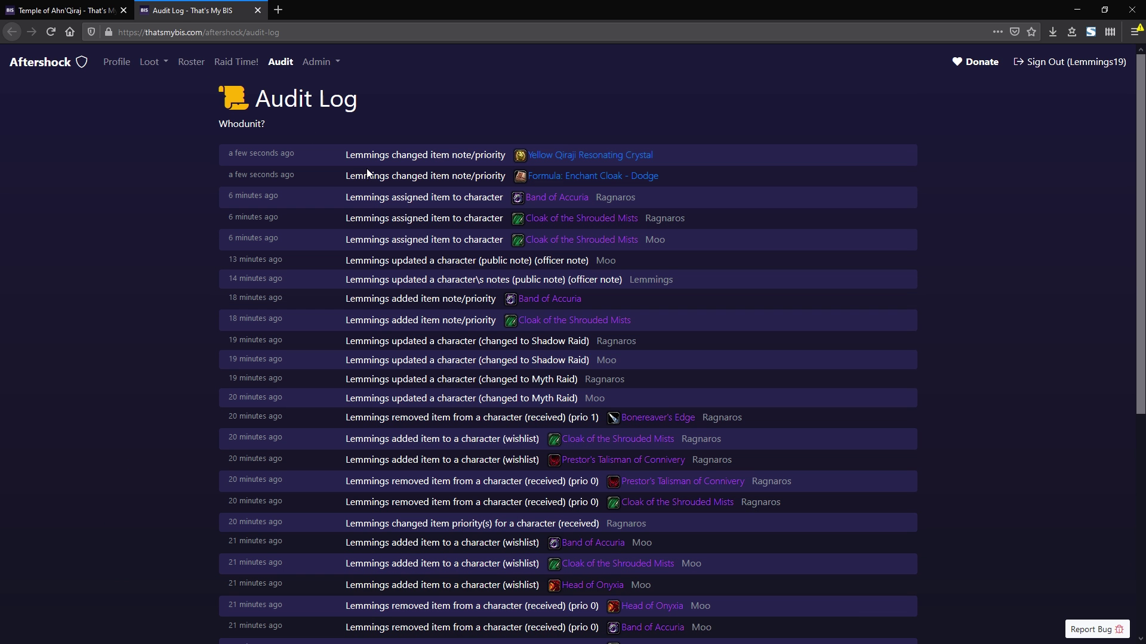
pyautogui.moveTo(349, 156); pyautogui.dragTo(367, 154)
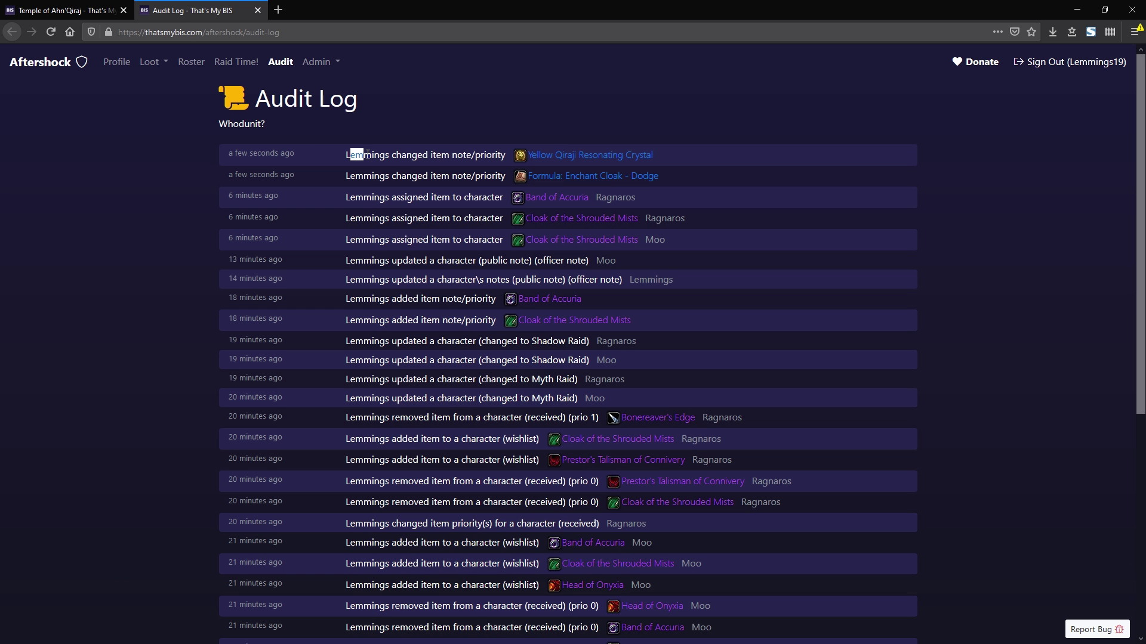
pyautogui.doubleClick(414, 156)
pyautogui.doubleClick(419, 176)
pyautogui.doubleClick(421, 160)
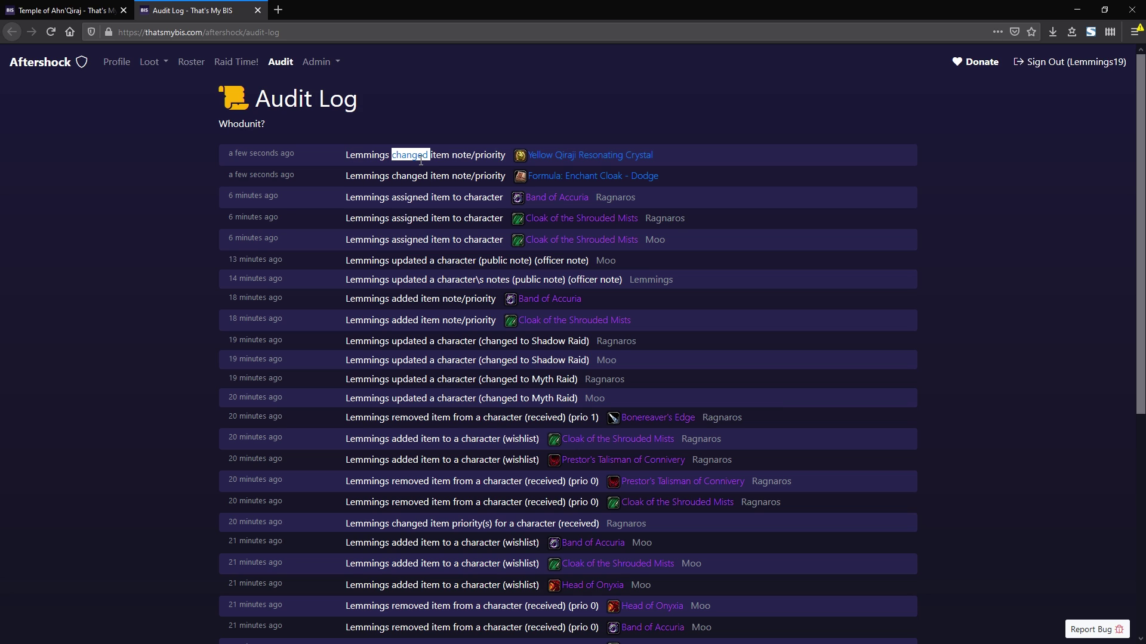
pyautogui.doubleClick(412, 176)
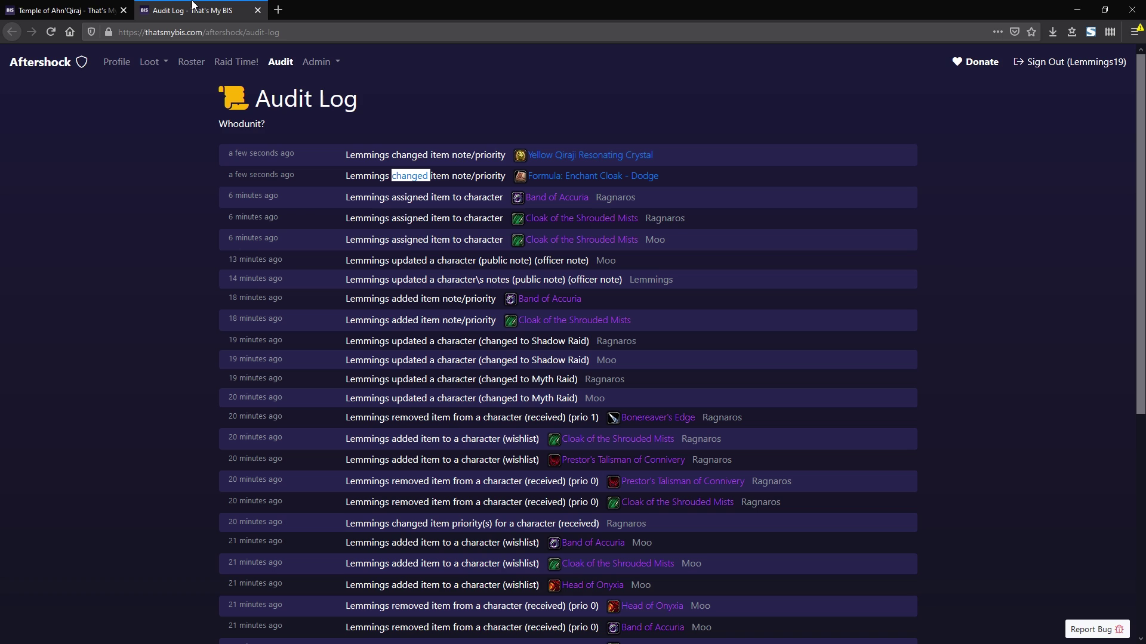
pyautogui.click(464, 151)
pyautogui.hotkey('ctrl', 'w')
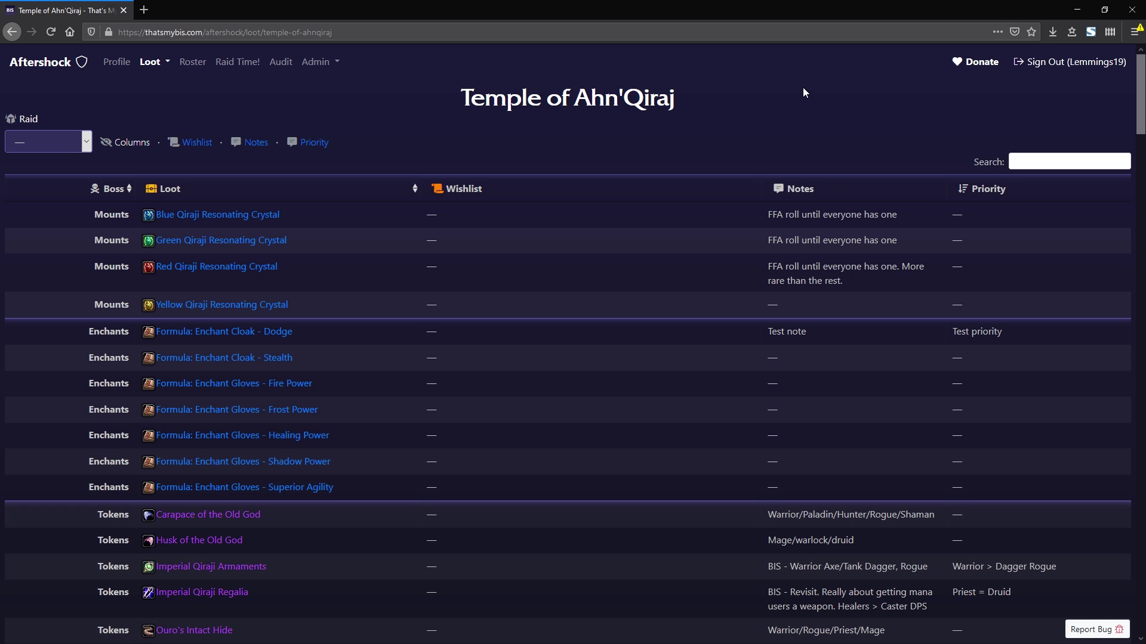
# Open the guild settings from the admin options.
pyautogui.click(312, 63)
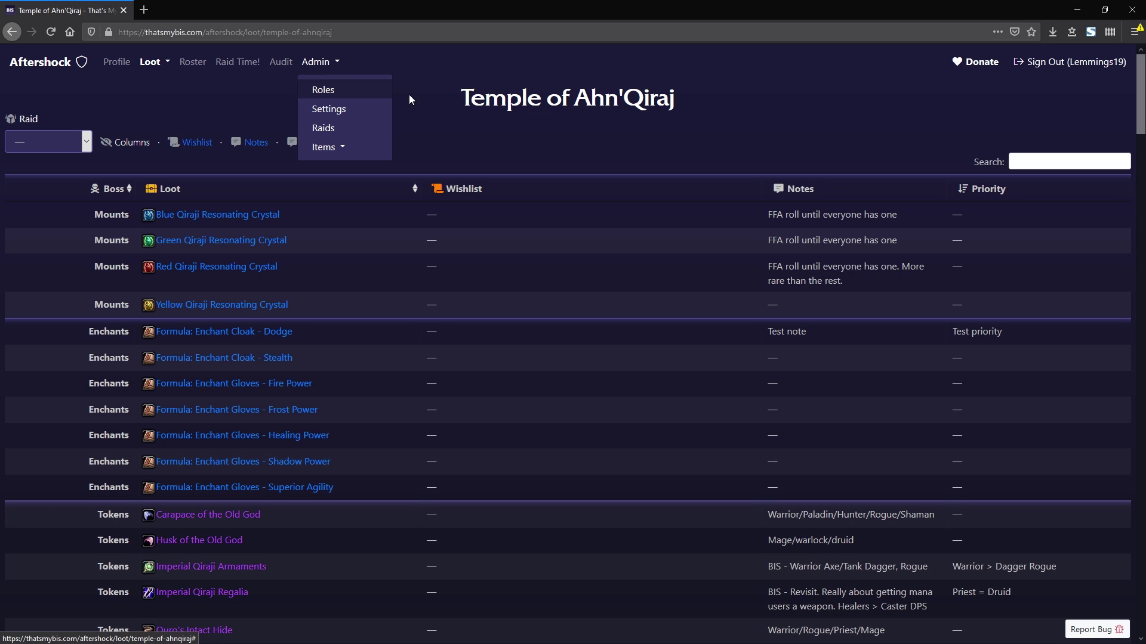
pyautogui.click(489, 129)
pyautogui.click(311, 62)
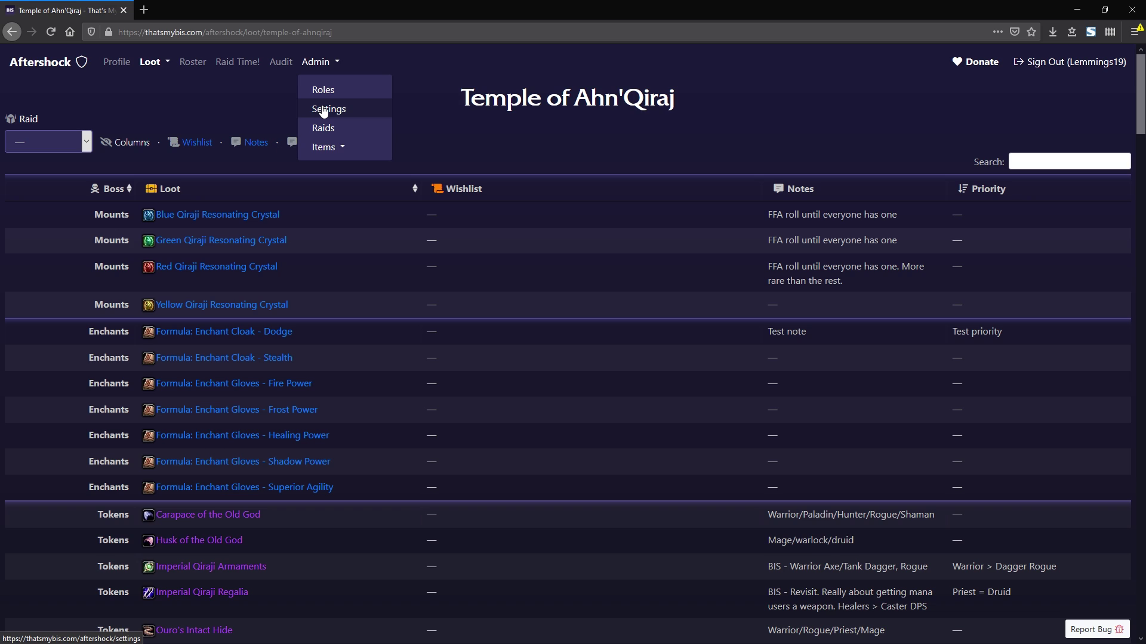
pyautogui.click(322, 108)
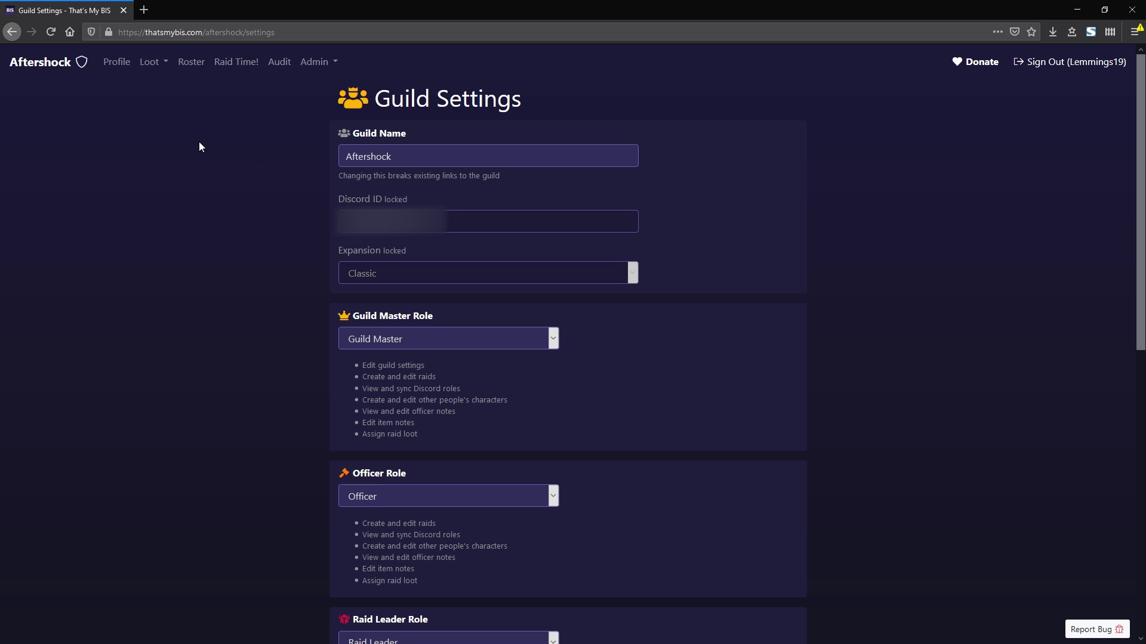
pyautogui.click(152, 63)
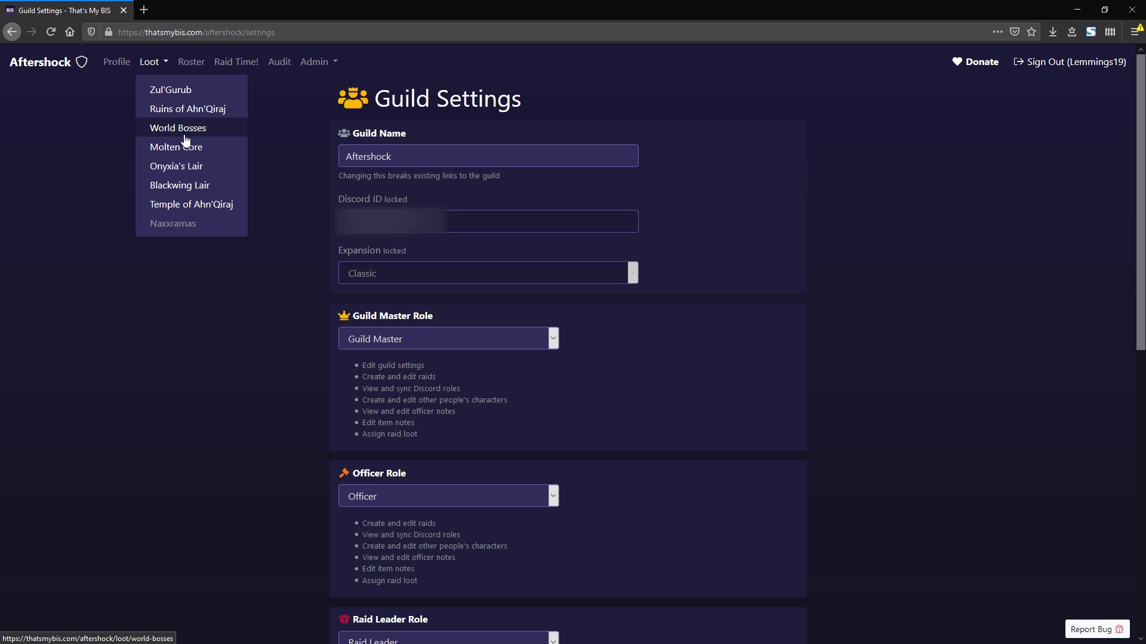
pyautogui.click(271, 124)
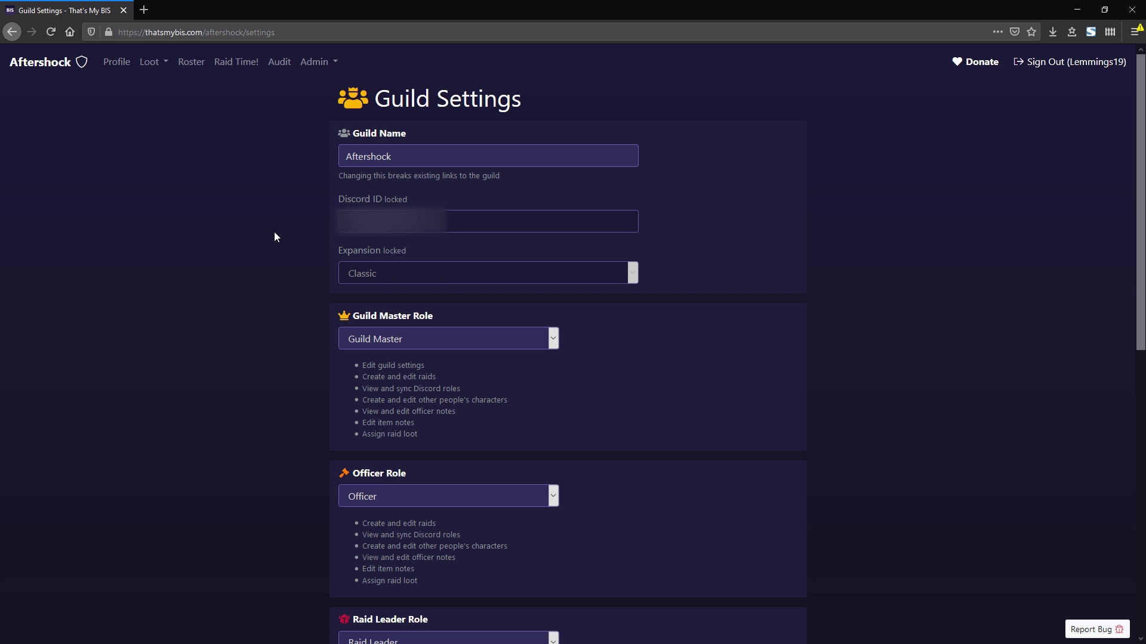
pyautogui.moveTo(375, 101); pyautogui.dragTo(513, 100)
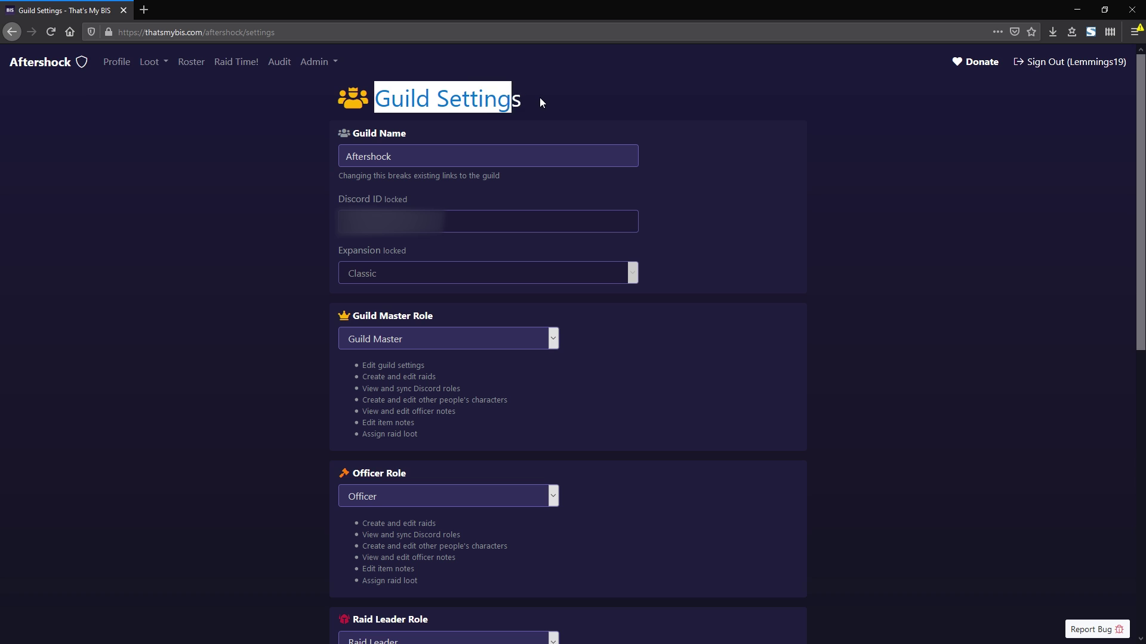
pyautogui.click(617, 110)
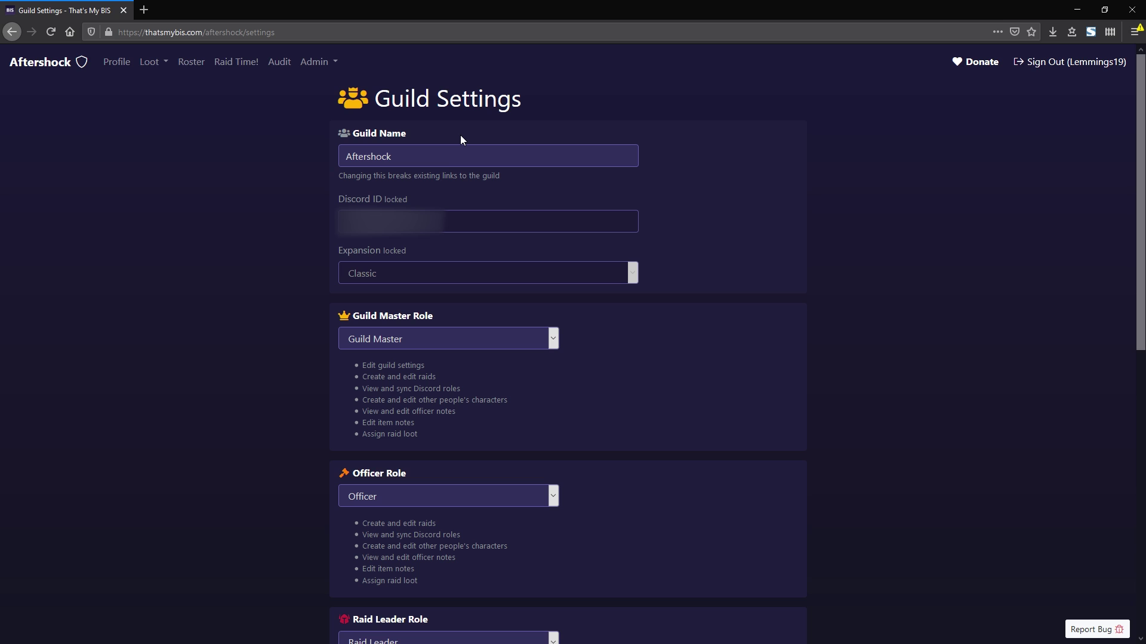
# Examine the permissions granted to the Guild Master, Officer and Raid Leader roles in the guild settings.
pyautogui.scroll(-4, 445, 269)
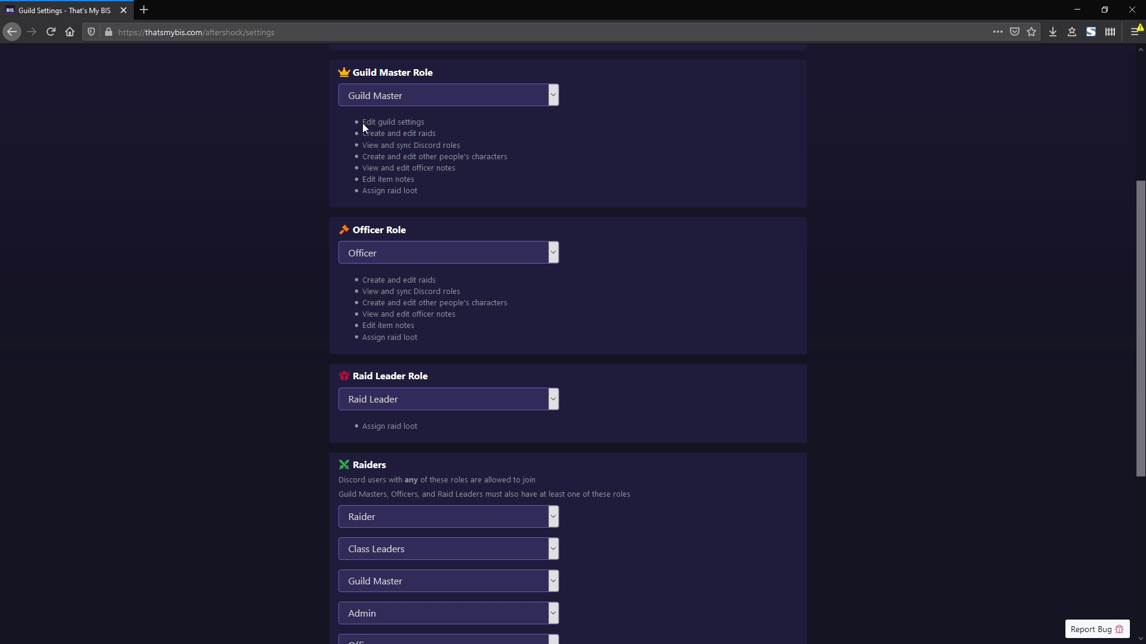
pyautogui.moveTo(427, 121); pyautogui.dragTo(471, 133)
pyautogui.click(364, 156)
pyautogui.moveTo(364, 156); pyautogui.dragTo(465, 157)
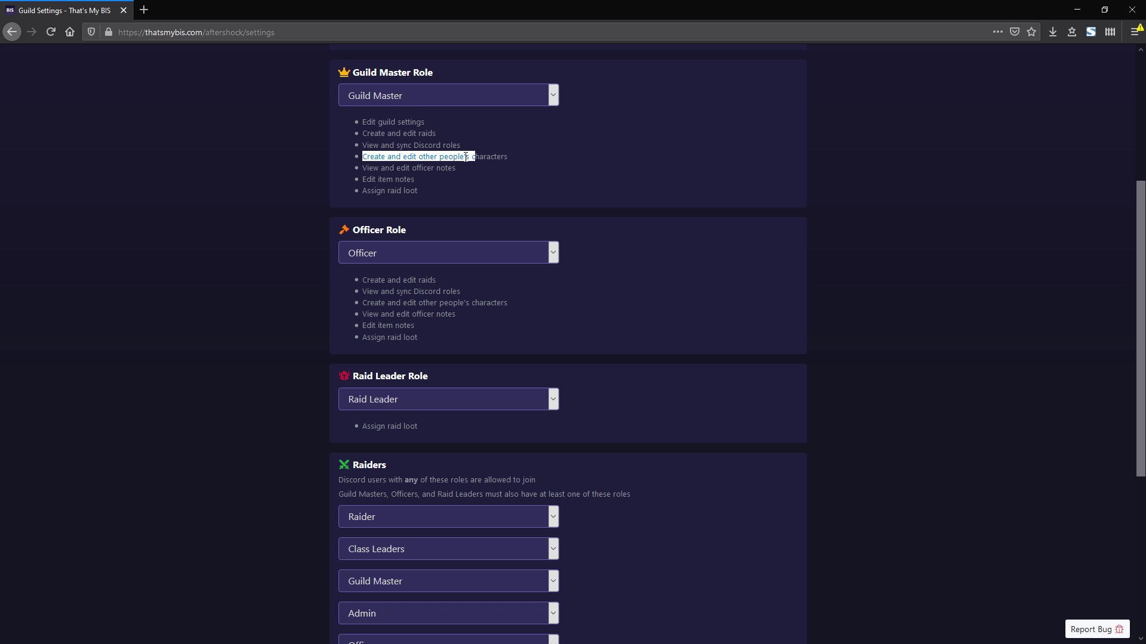
pyautogui.doubleClick(408, 157)
pyautogui.moveTo(403, 157); pyautogui.dragTo(507, 155)
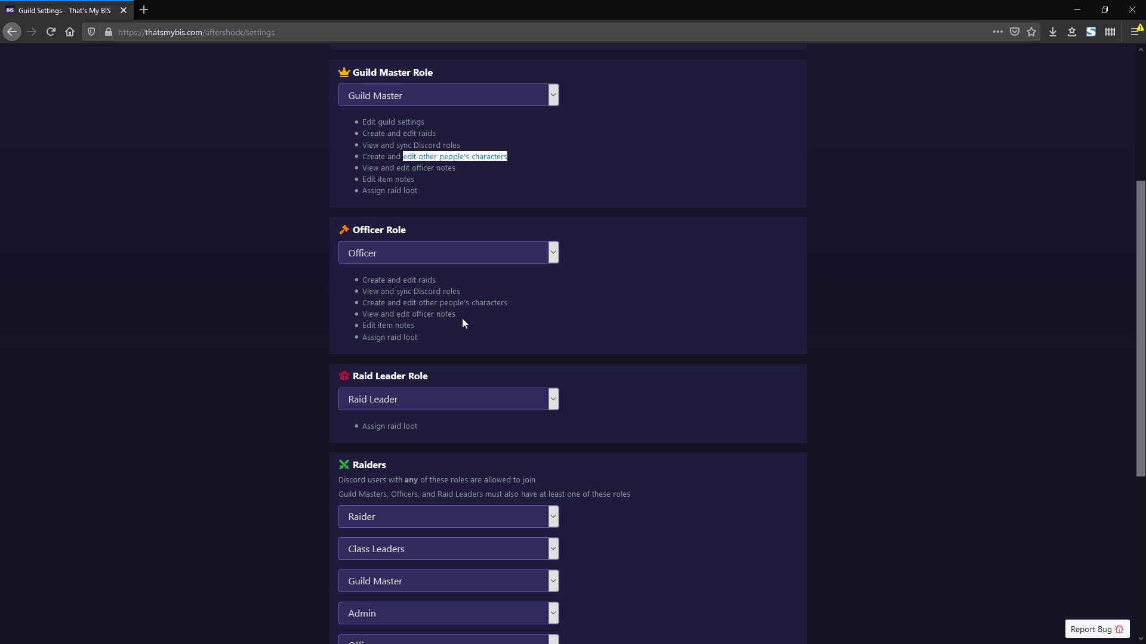
pyautogui.moveTo(461, 313); pyautogui.dragTo(425, 328)
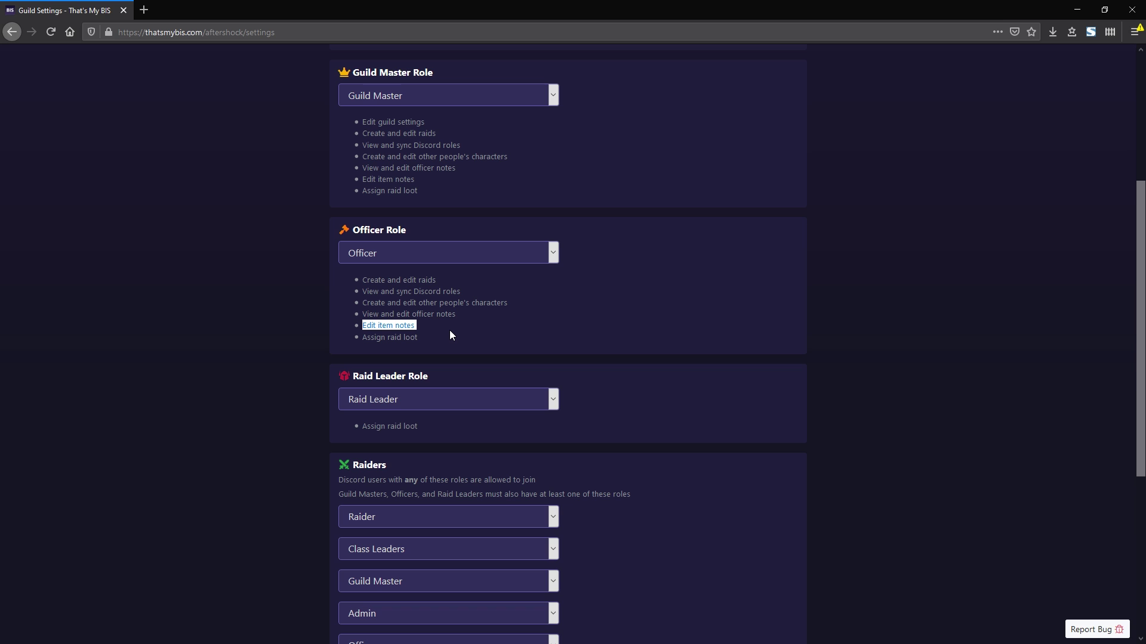
pyautogui.click(449, 330)
pyautogui.moveTo(420, 425); pyautogui.dragTo(361, 426)
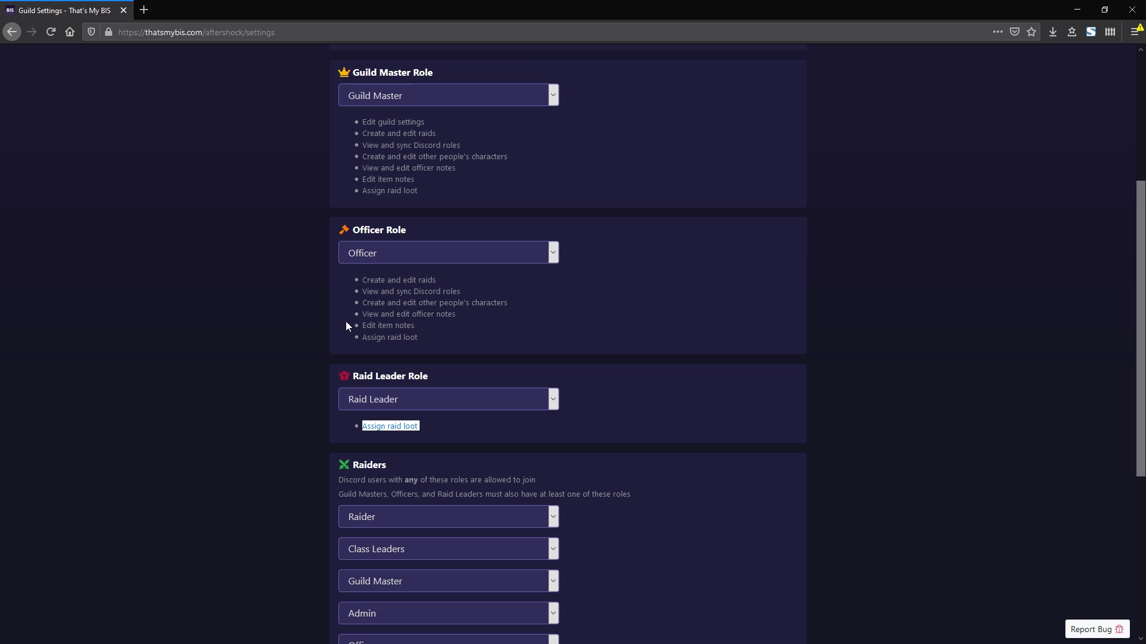
# View the Raid Time loot assignment page in a separate tab, and return to the guild settings.
pyautogui.scroll(4, 263, 242)
pyautogui.middleClick(237, 61)
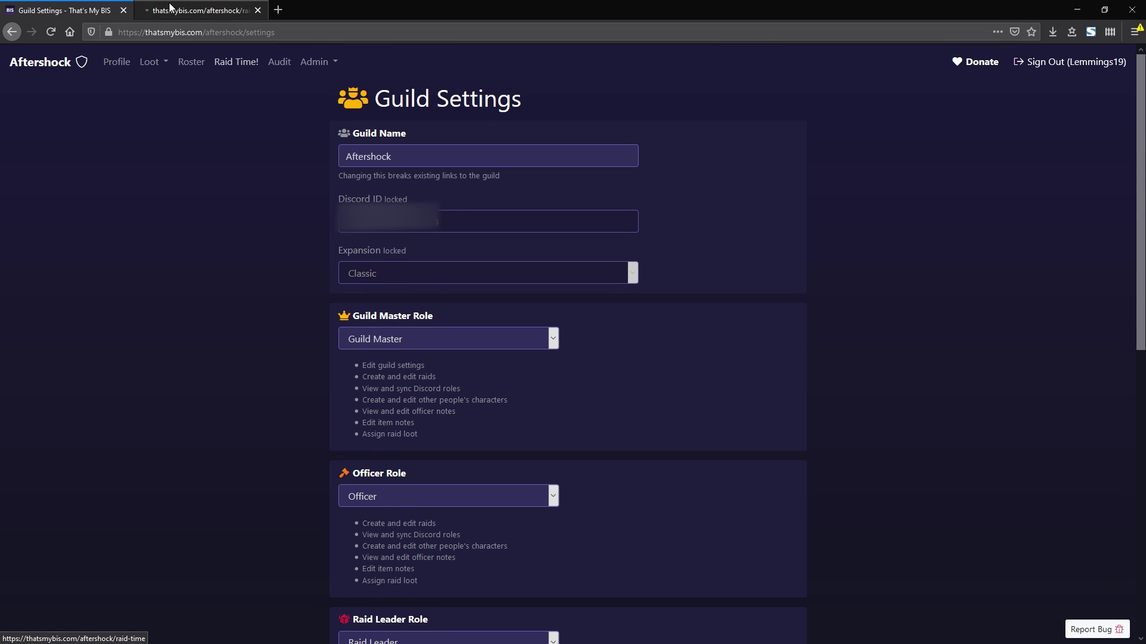
pyautogui.click(170, 9)
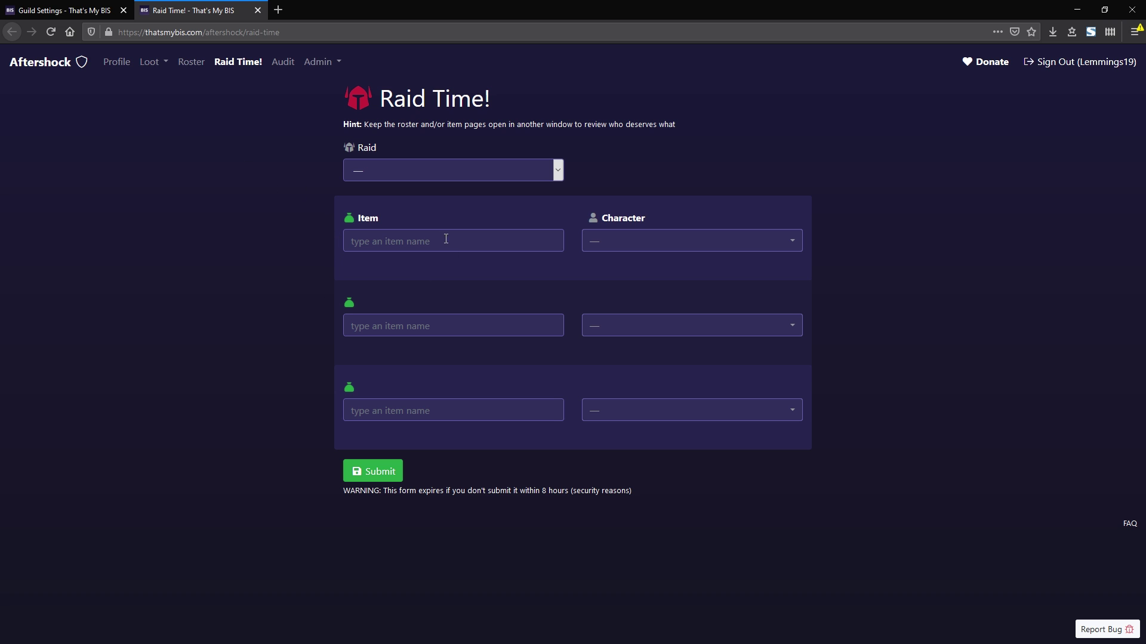
pyautogui.middleClick(227, 10)
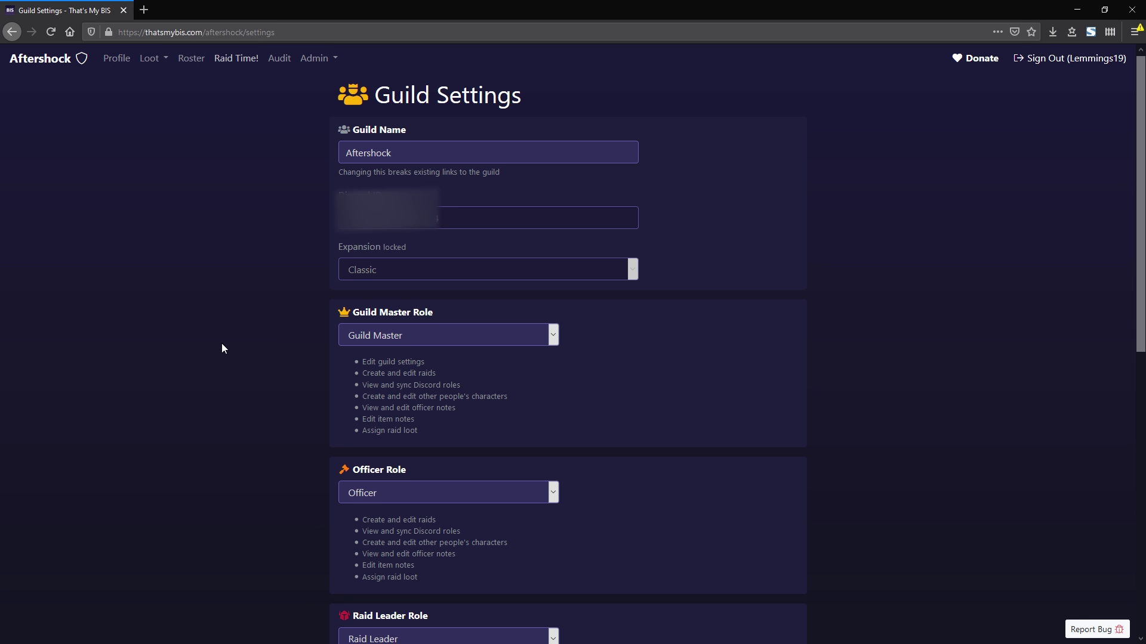
# Examine which Discord roles are allowed to join in the Raiders section of the guild settings.
pyautogui.scroll(-8, 224, 340)
pyautogui.click(336, 232)
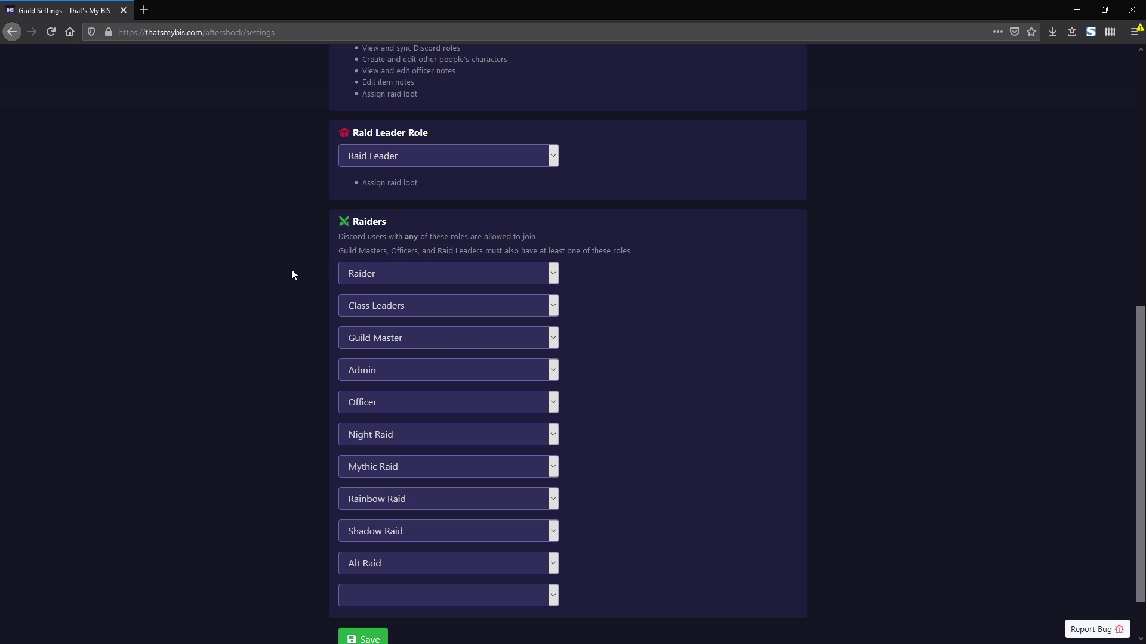
# Set the Raid Leader Role in the guild settings to Priest.
pyautogui.scroll(6, 250, 304)
pyautogui.scroll(2, 251, 302)
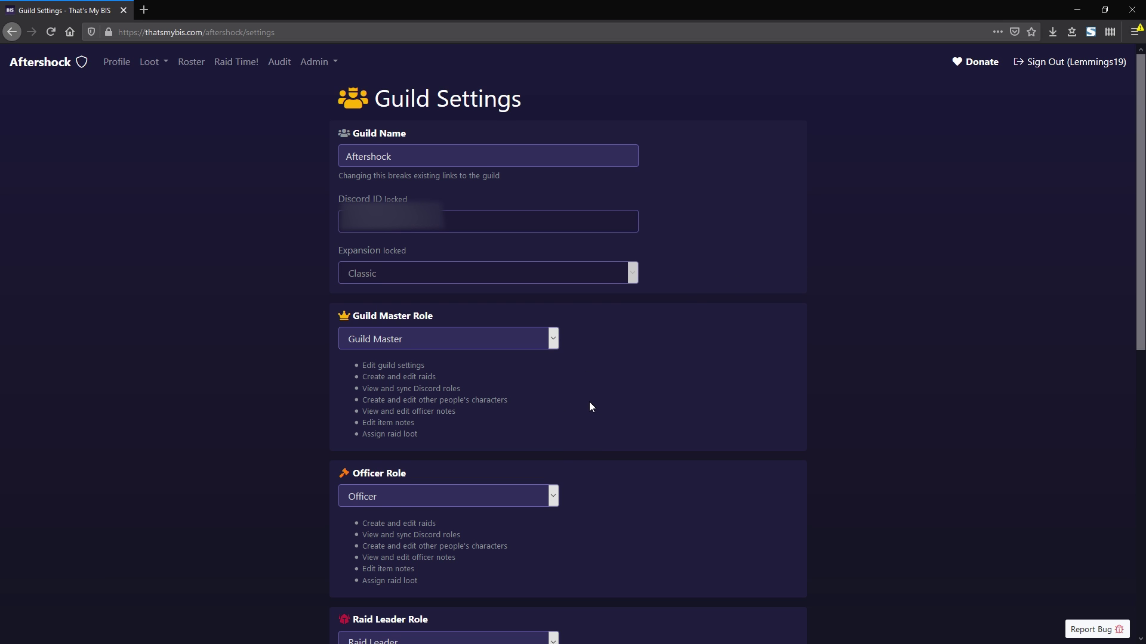
pyautogui.scroll(-3, 589, 402)
pyautogui.scroll(1, 582, 254)
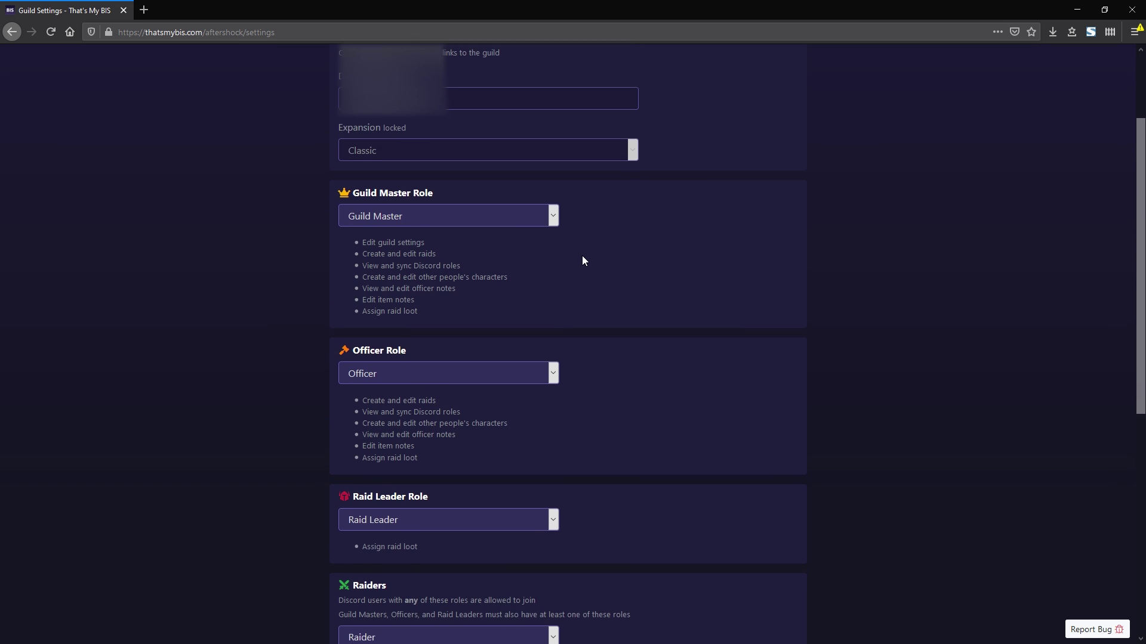
pyautogui.scroll(-2, 580, 262)
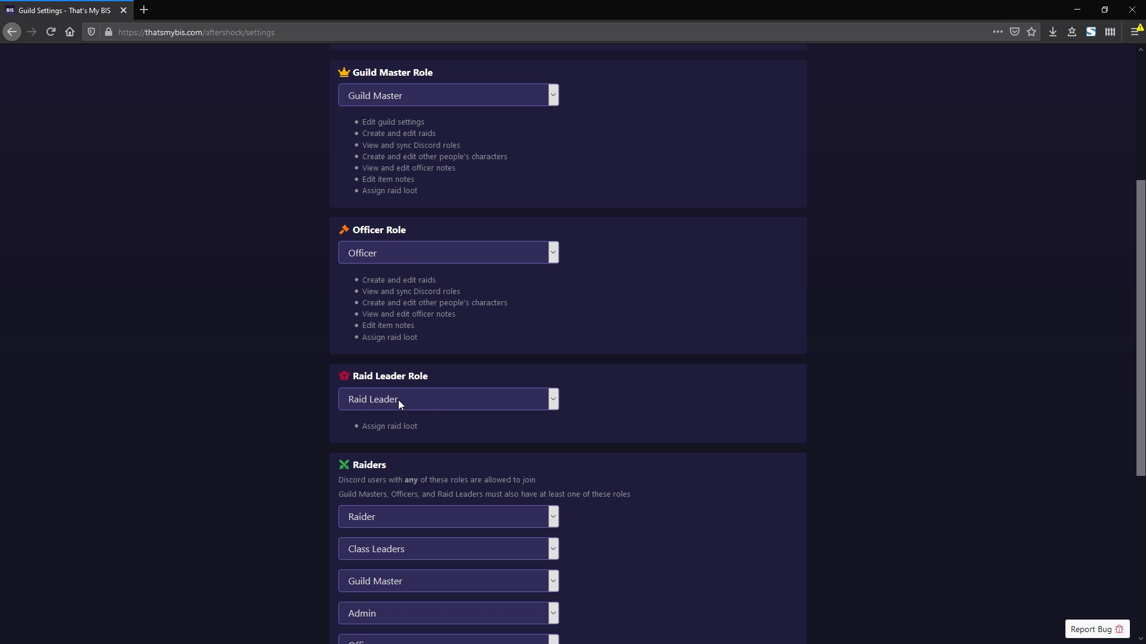
pyautogui.click(413, 396)
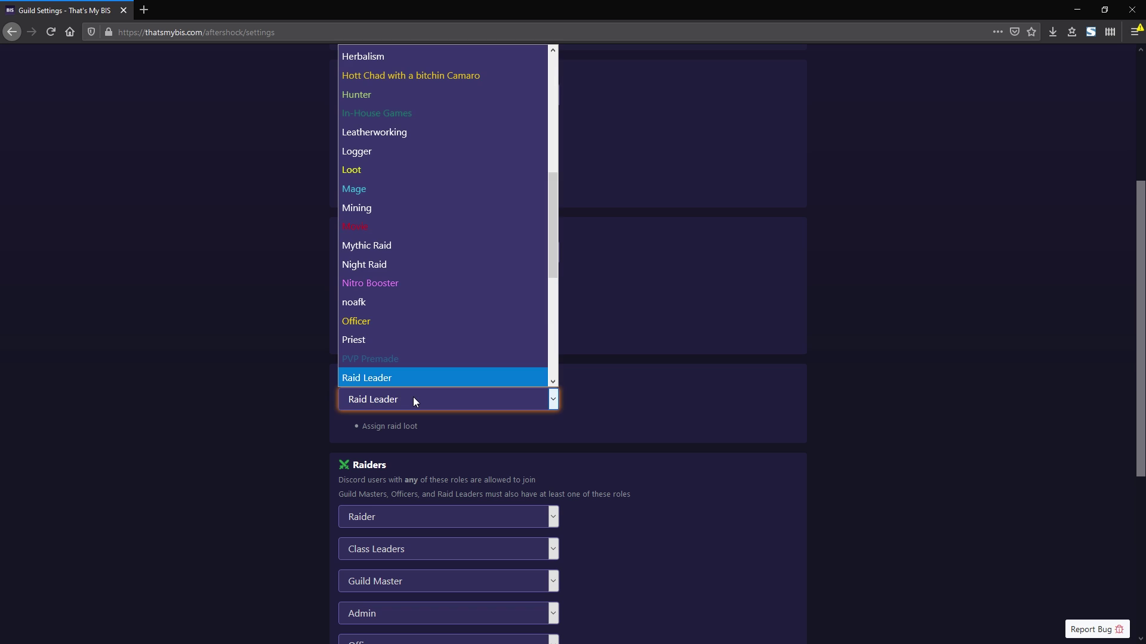
pyautogui.click(377, 340)
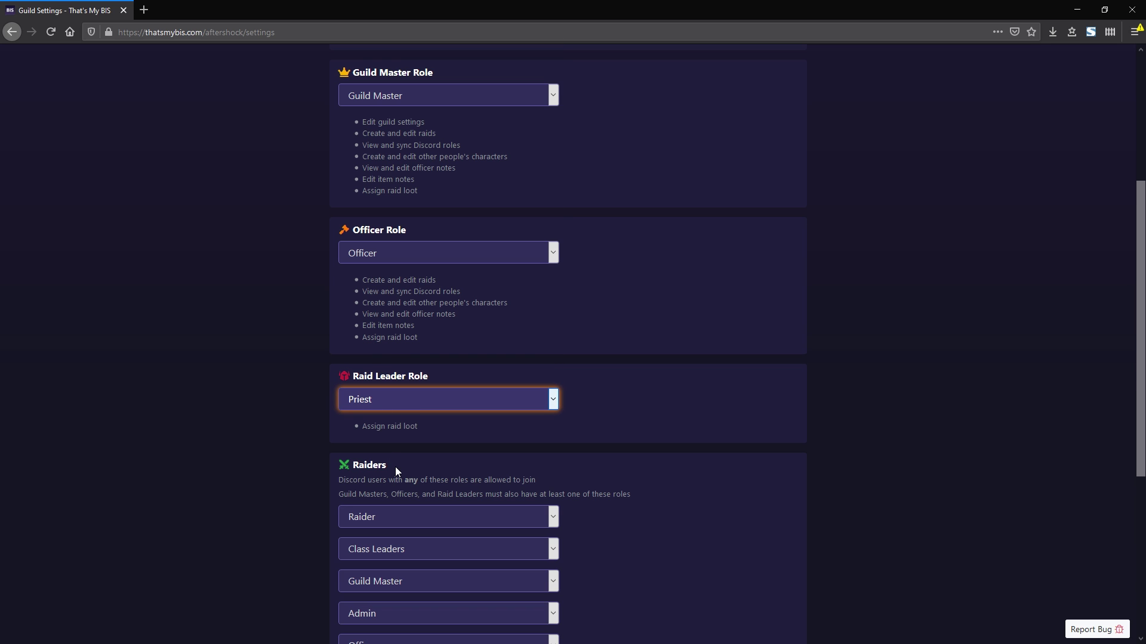
# Change the Raid Leader Role back to the Raid Leader Discord role.
pyautogui.tripleClick(421, 376)
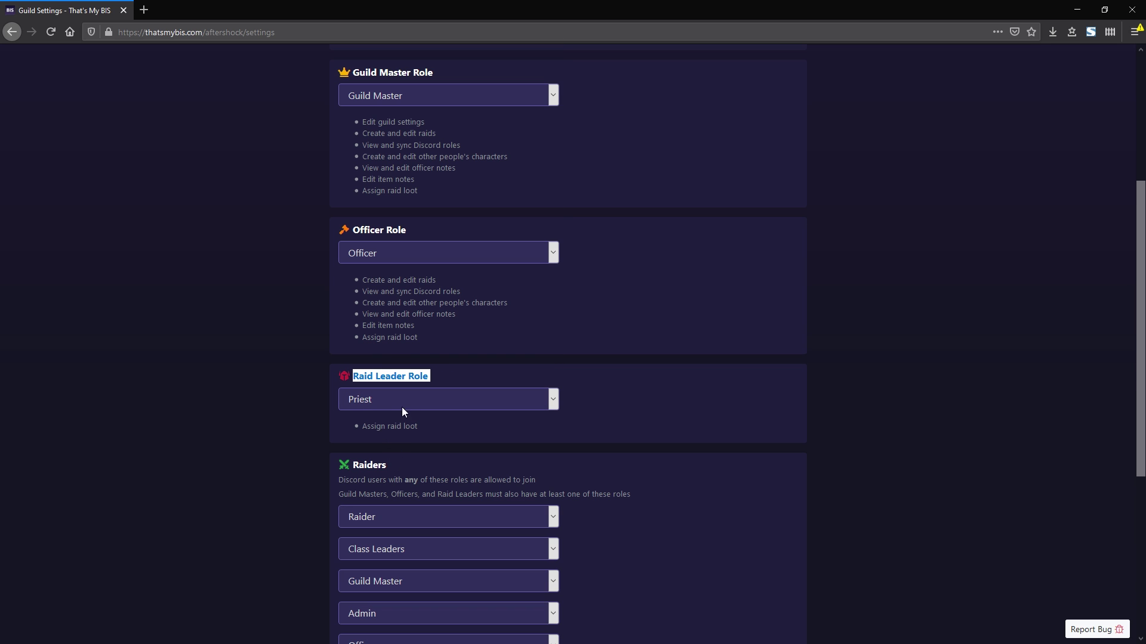
pyautogui.click(381, 403)
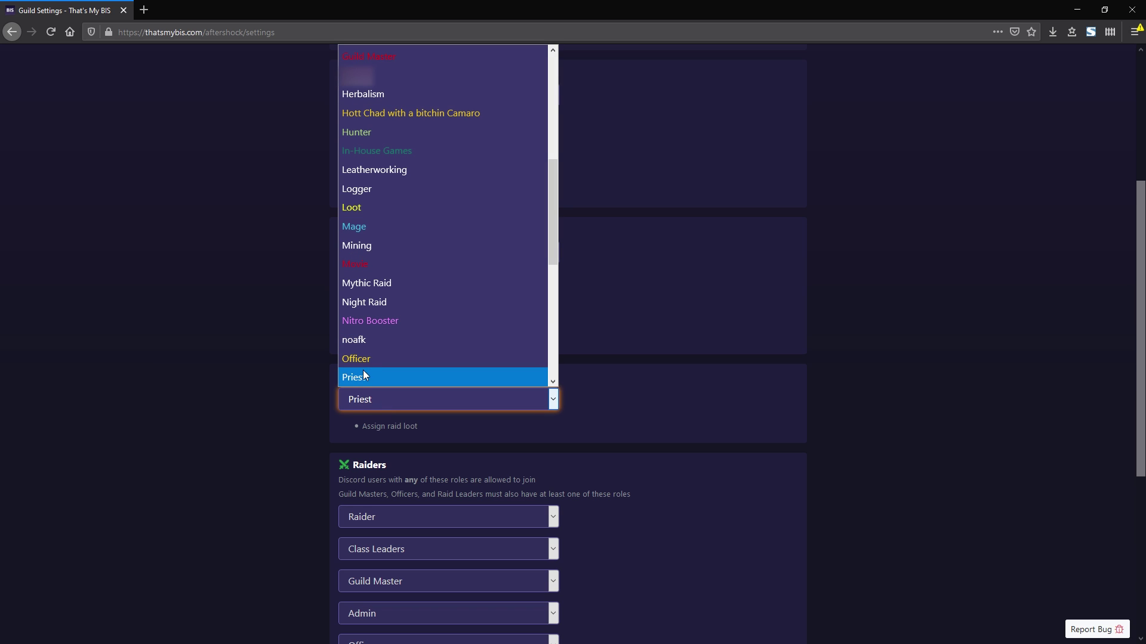
pyautogui.scroll(-3, 379, 342)
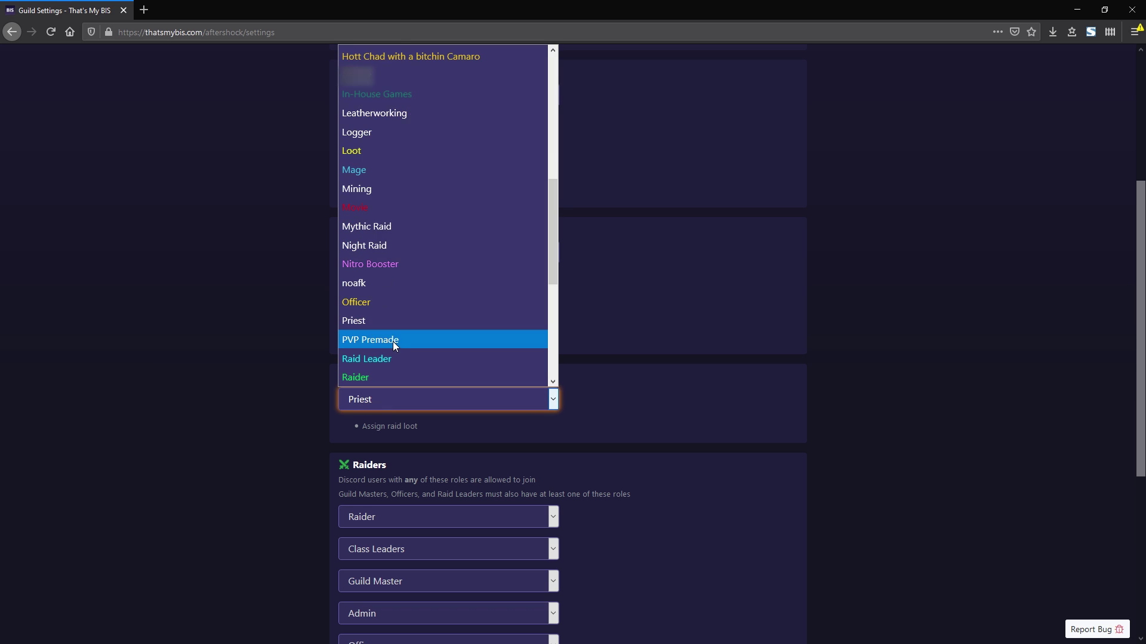
pyautogui.click(383, 248)
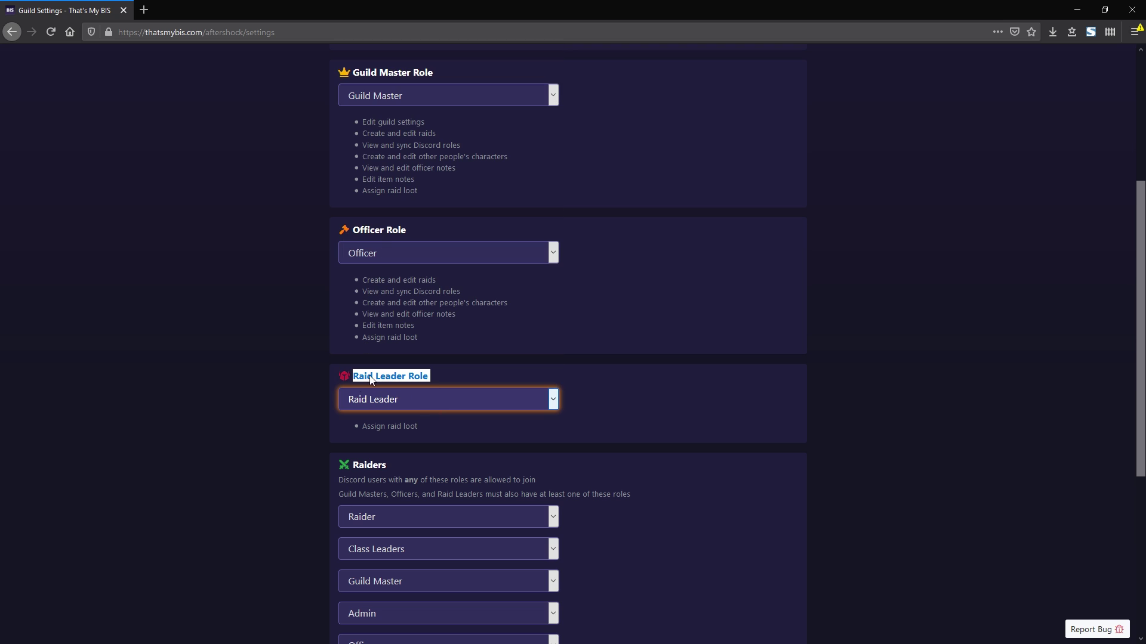
pyautogui.click(435, 374)
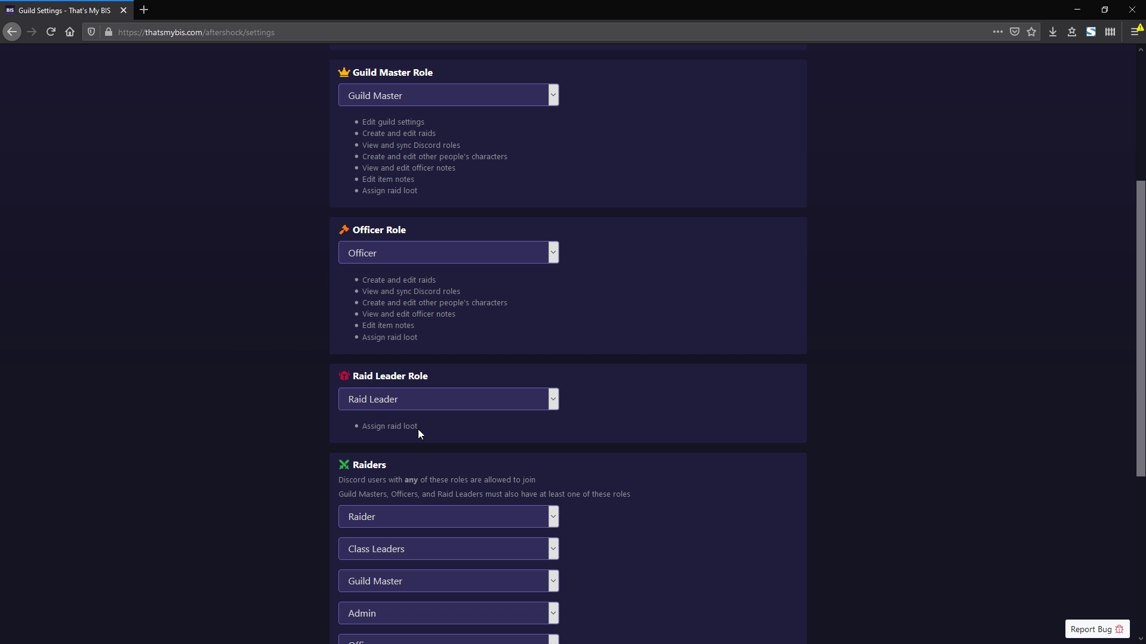
# Review the list of permissions granted to the Officer Role in the guild settings.
pyautogui.moveTo(420, 339); pyautogui.dragTo(386, 253)
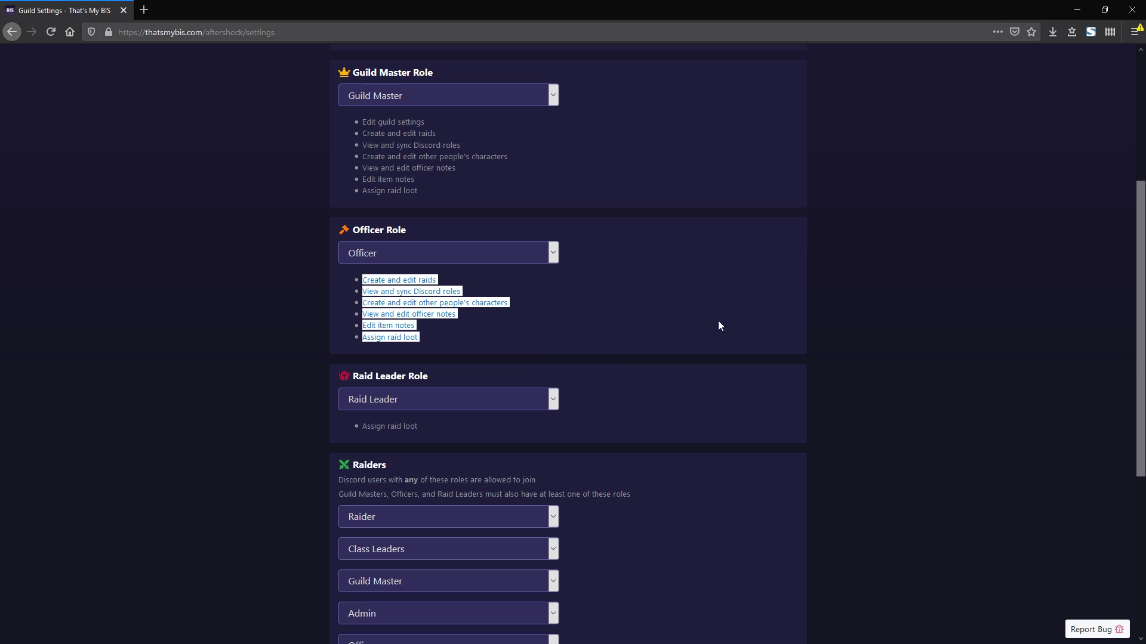
pyautogui.click(685, 279)
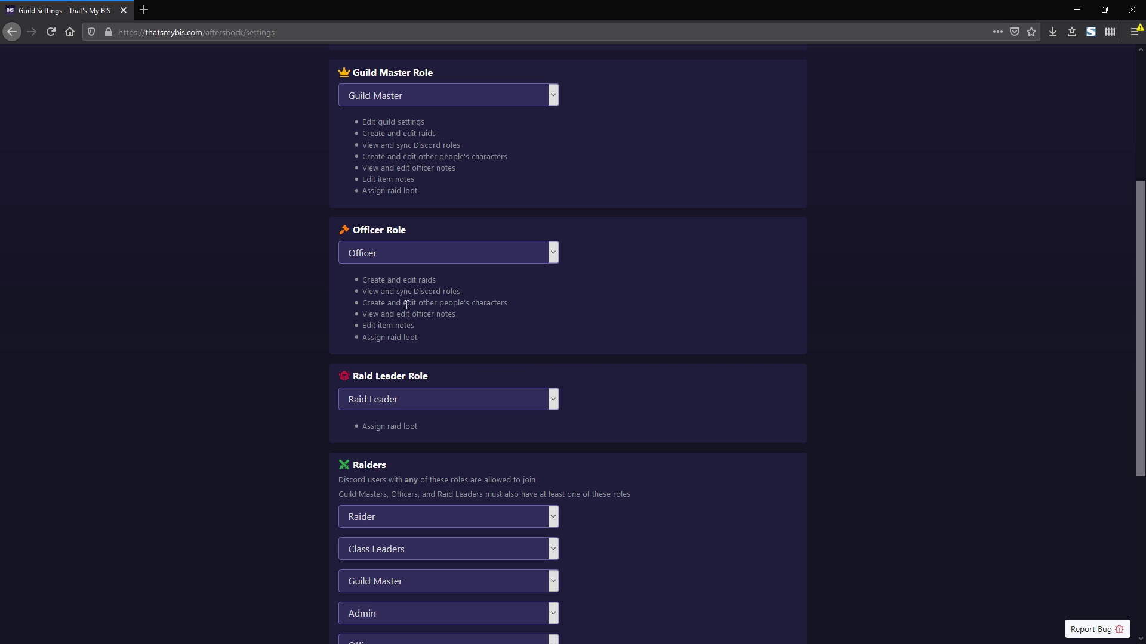
pyautogui.scroll(4, 796, 314)
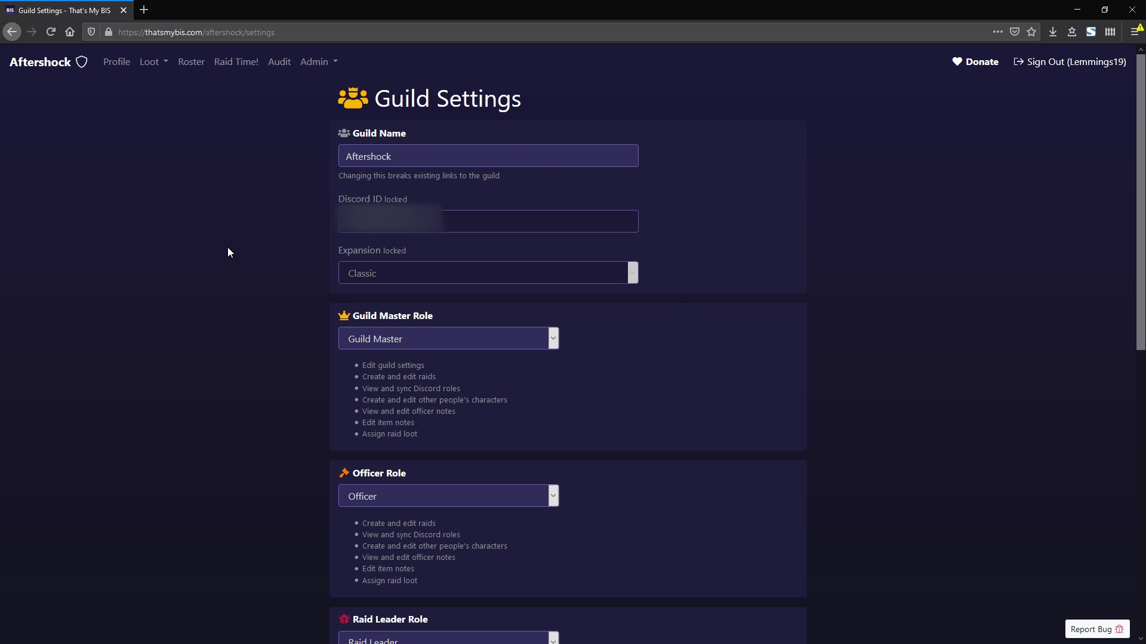
# Open the member profile in a separate tab and examine its Discord roles, characters, recipes and notes.
pyautogui.middleClick(117, 63)
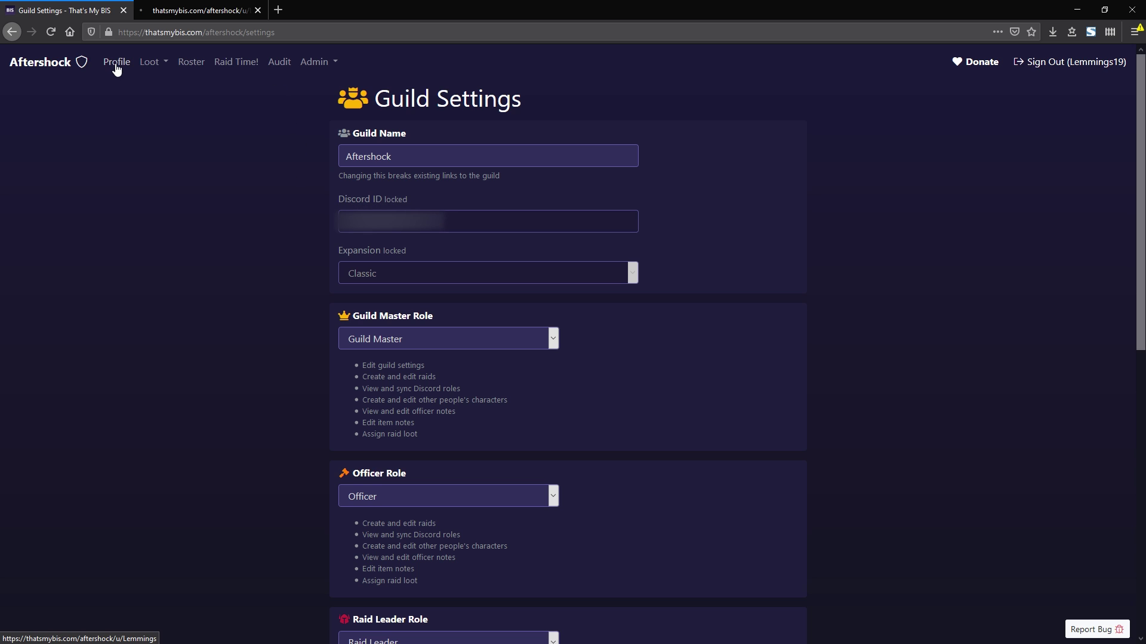
pyautogui.click(186, 10)
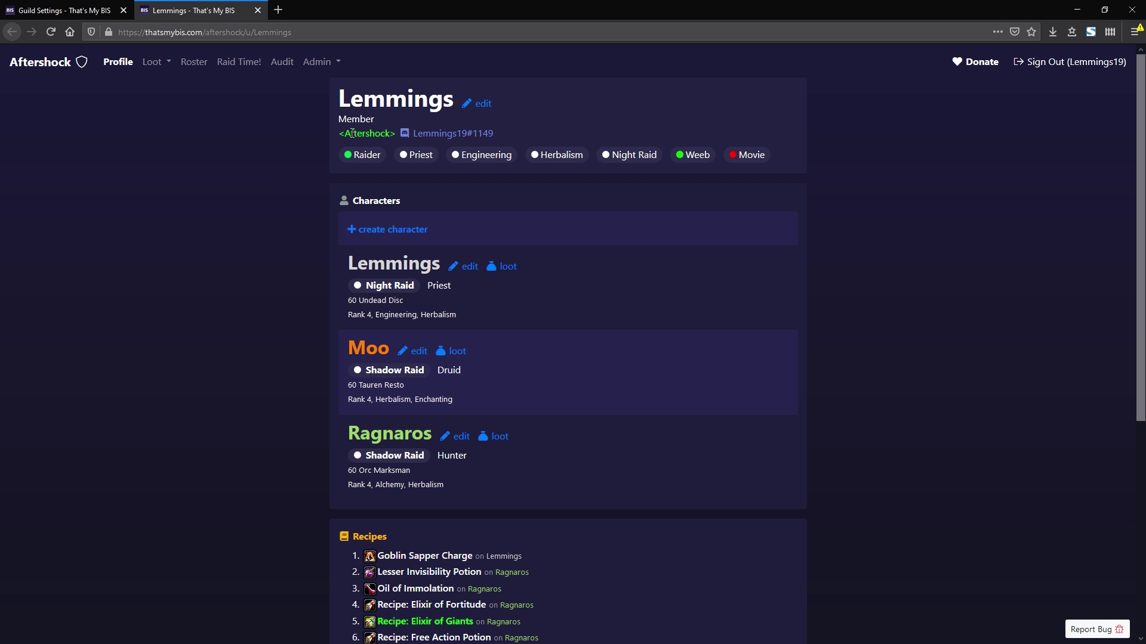
pyautogui.moveTo(503, 134); pyautogui.dragTo(411, 134)
pyautogui.click(505, 137)
pyautogui.moveTo(351, 156); pyautogui.dragTo(737, 155)
pyautogui.click(695, 155)
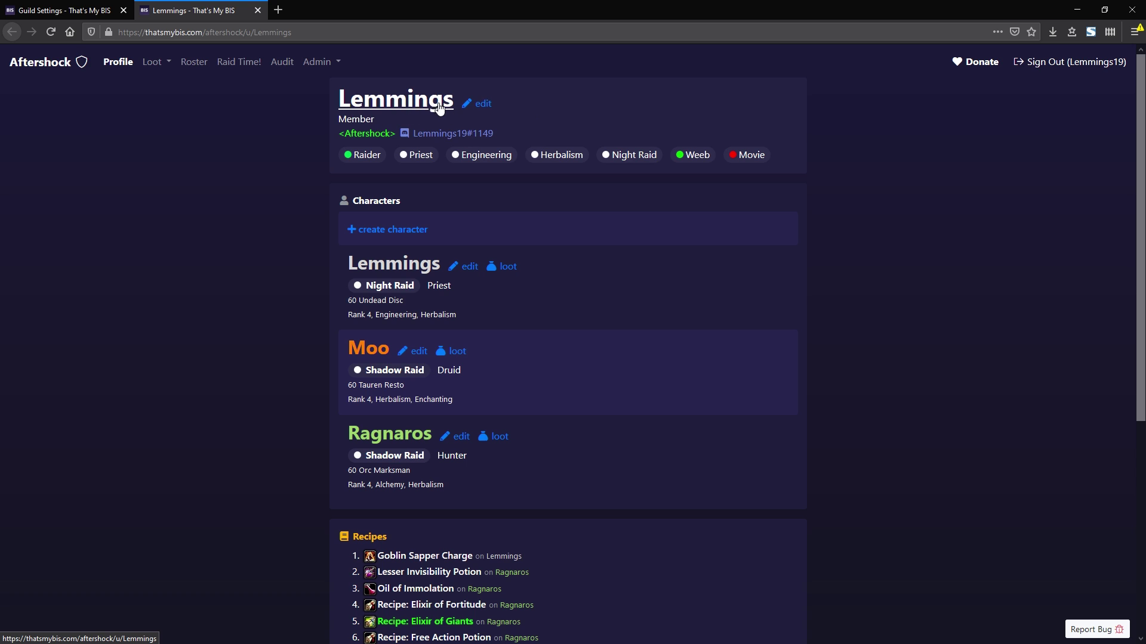
pyautogui.scroll(-2, 433, 269)
pyautogui.scroll(-4, 432, 267)
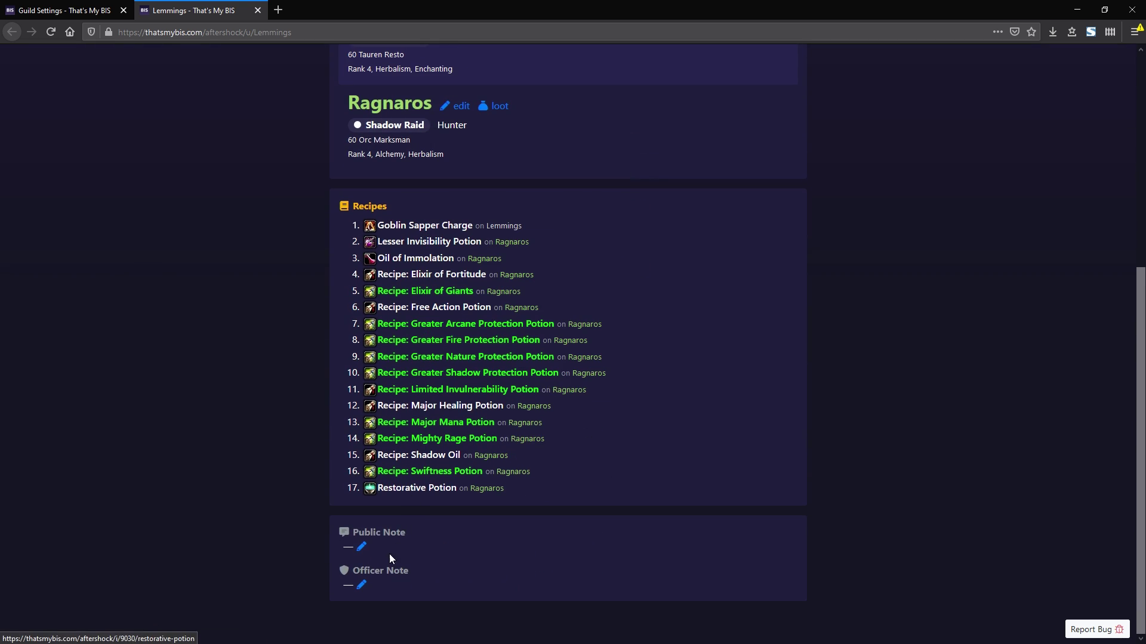
pyautogui.scroll(5, 261, 274)
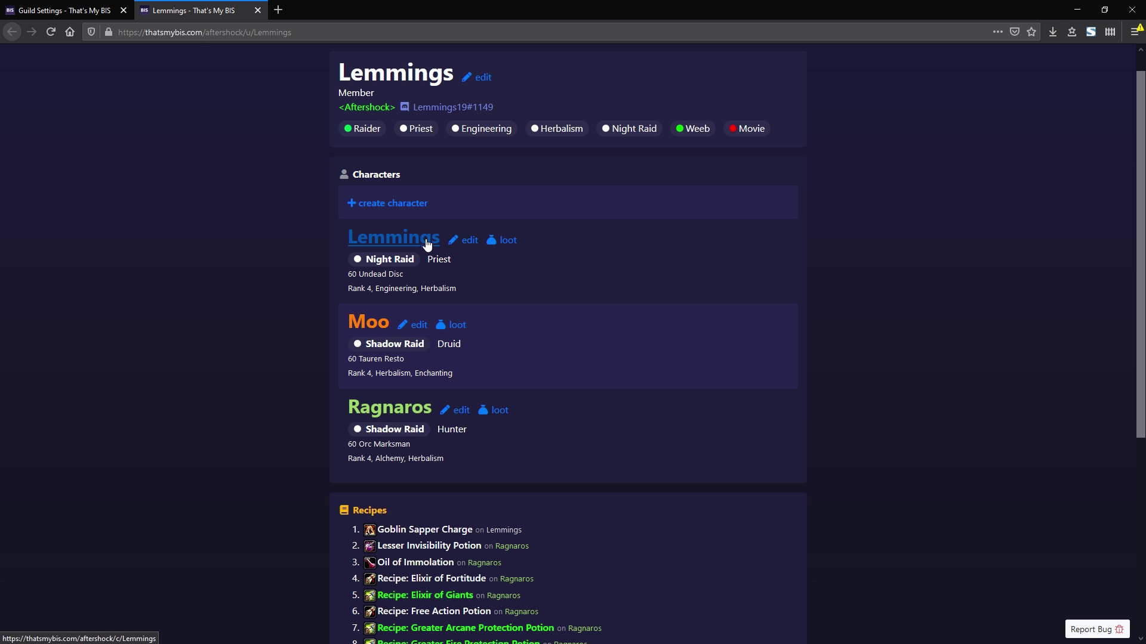
# Open the Night Raid priest's character page in a separate tab and examine its level, race and spec details.
pyautogui.middleClick(424, 242)
pyautogui.click(348, 12)
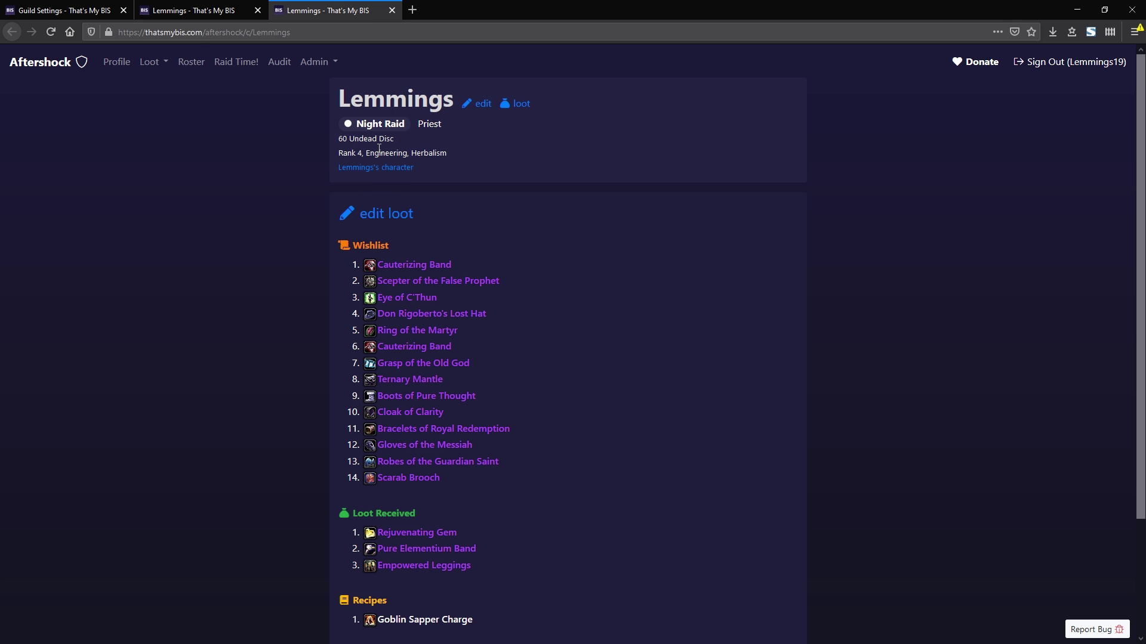
pyautogui.doubleClick(389, 141)
pyautogui.doubleClick(363, 139)
pyautogui.click(465, 205)
# In the priest's loot editor, move the first Cauterizing Band below Ring of the Martyr in the wishlist and remove the duplicate.
pyautogui.scroll(-2, 408, 245)
pyautogui.click(382, 95)
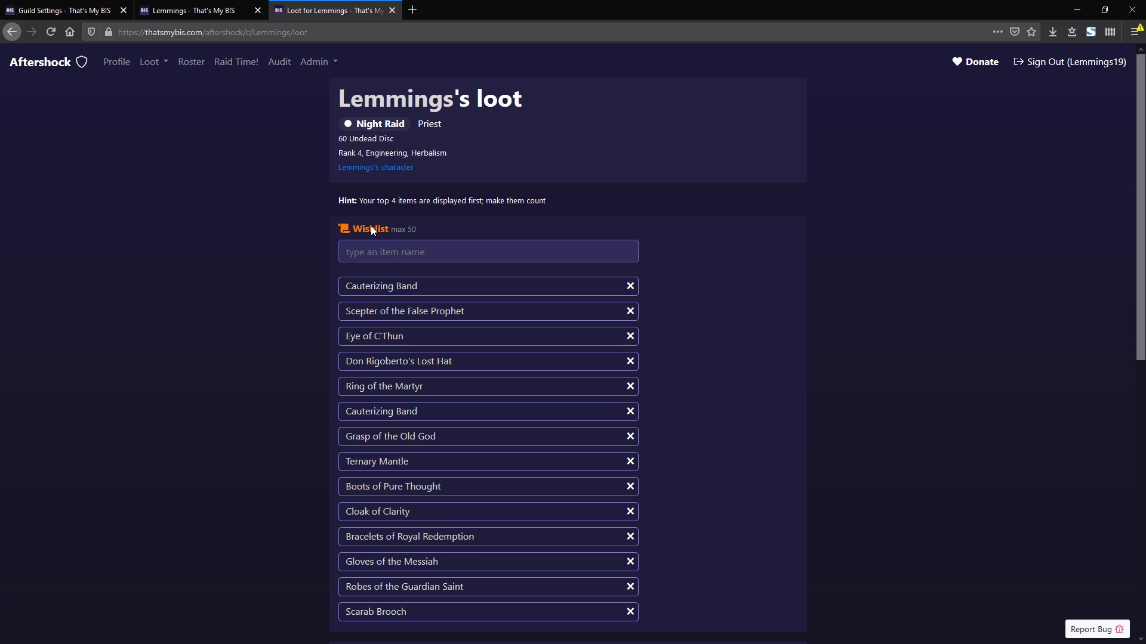
pyautogui.scroll(-1, 364, 236)
pyautogui.scroll(-1, 367, 239)
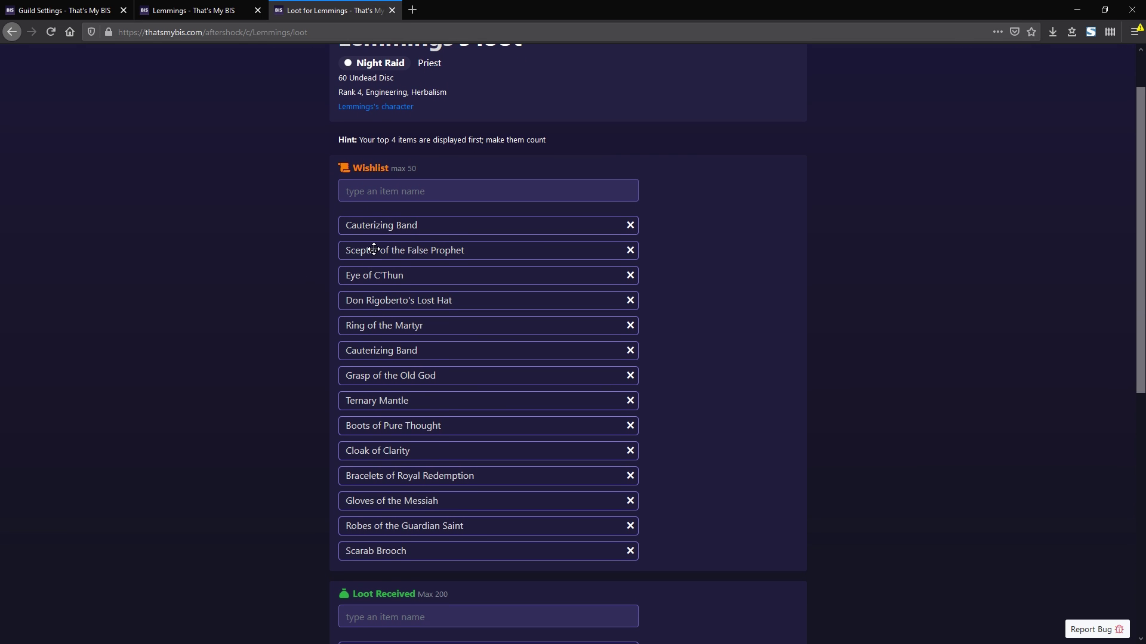
pyautogui.moveTo(379, 227); pyautogui.dragTo(395, 346)
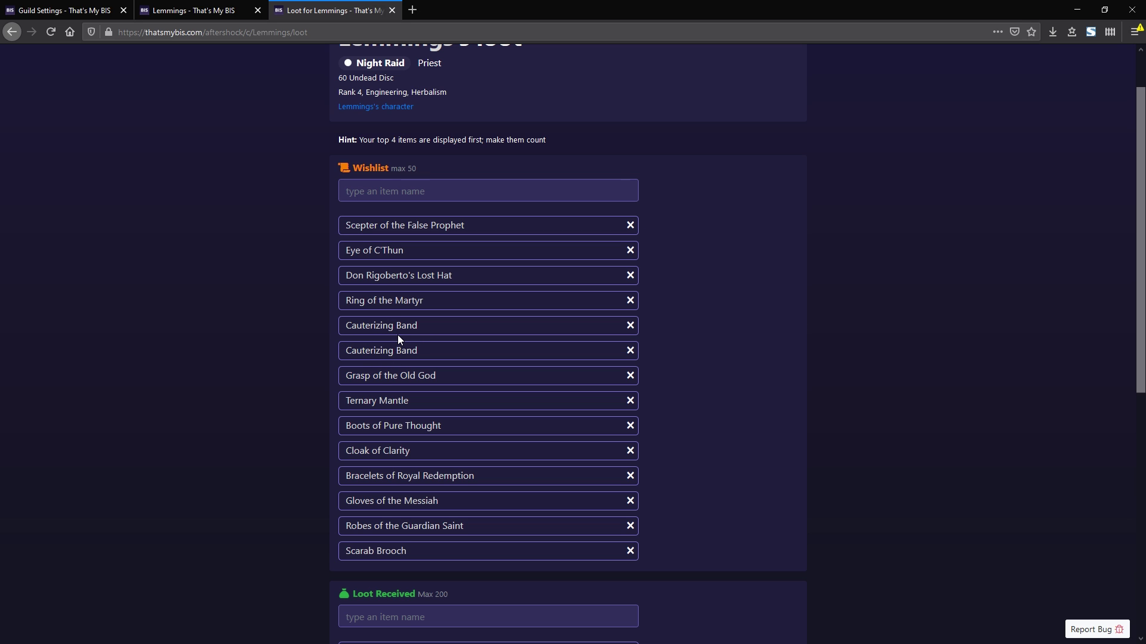
pyautogui.click(630, 326)
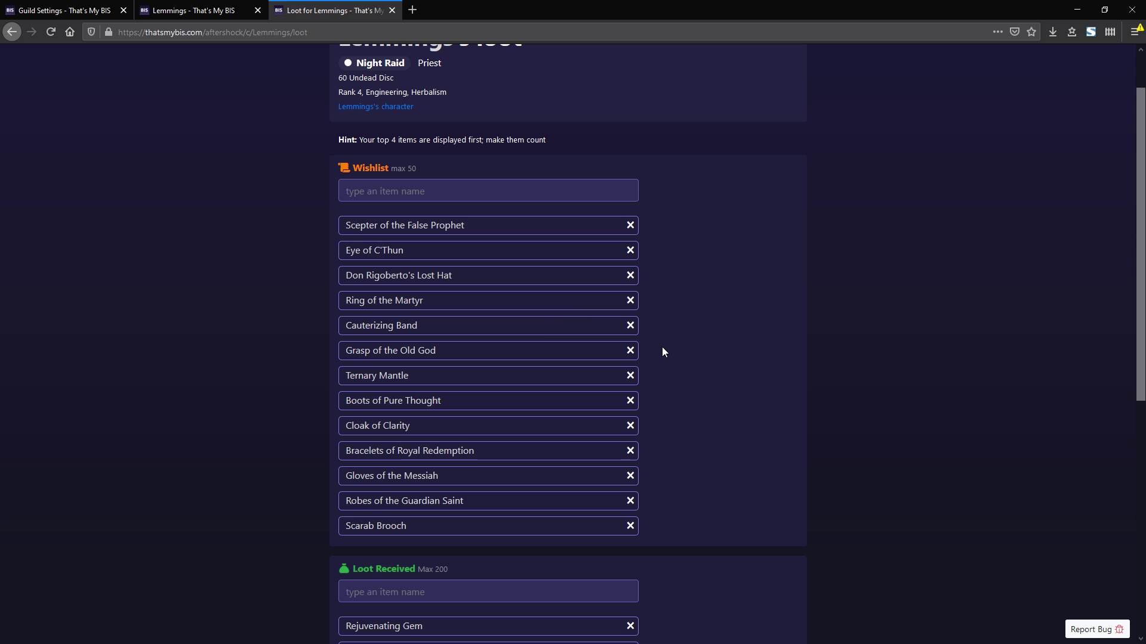
# Remove Rejuvenating Gem, Pure Elementium Band and Empowered Leggings from the priest's Loot Received list and save the loot changes.
pyautogui.scroll(-4, 662, 352)
pyautogui.scroll(-1, 662, 358)
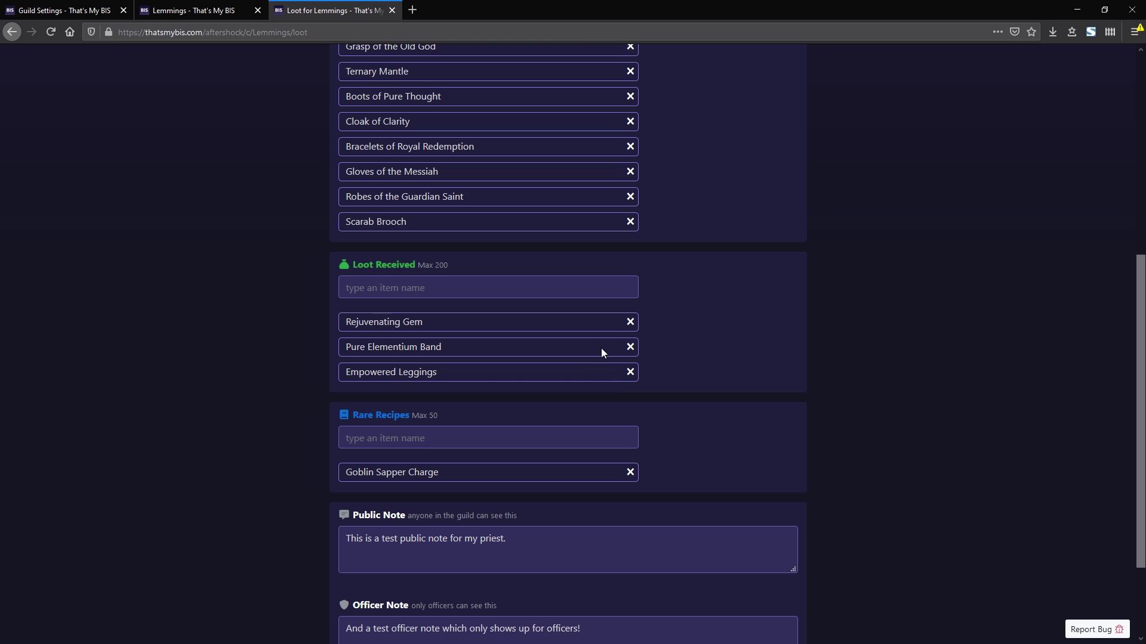
pyautogui.click(630, 321)
pyautogui.click(630, 322)
pyautogui.click(630, 322)
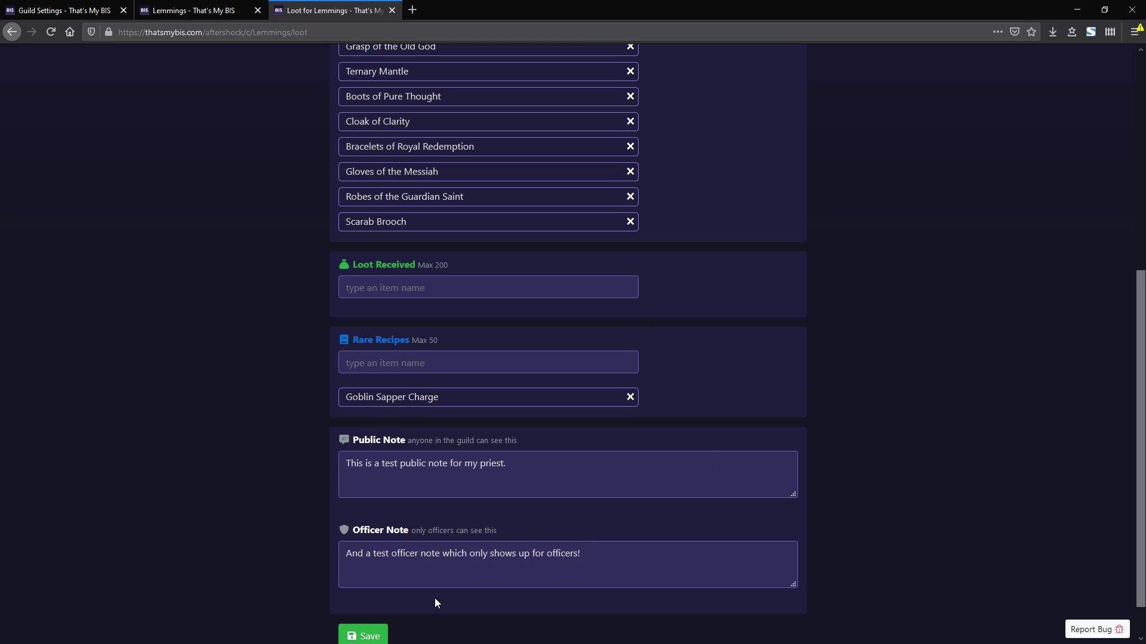
pyautogui.click(365, 636)
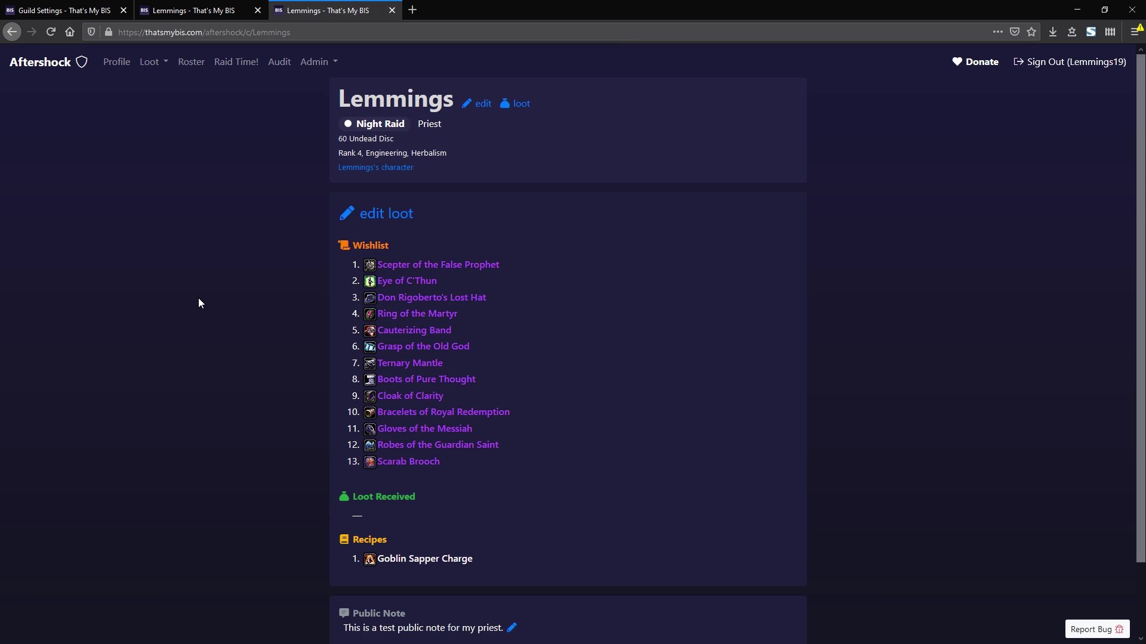
# Open the Audit Log in a separate tab and examine the newest entries for wishlist and received loot changes.
pyautogui.middleClick(280, 62)
pyautogui.click(443, 12)
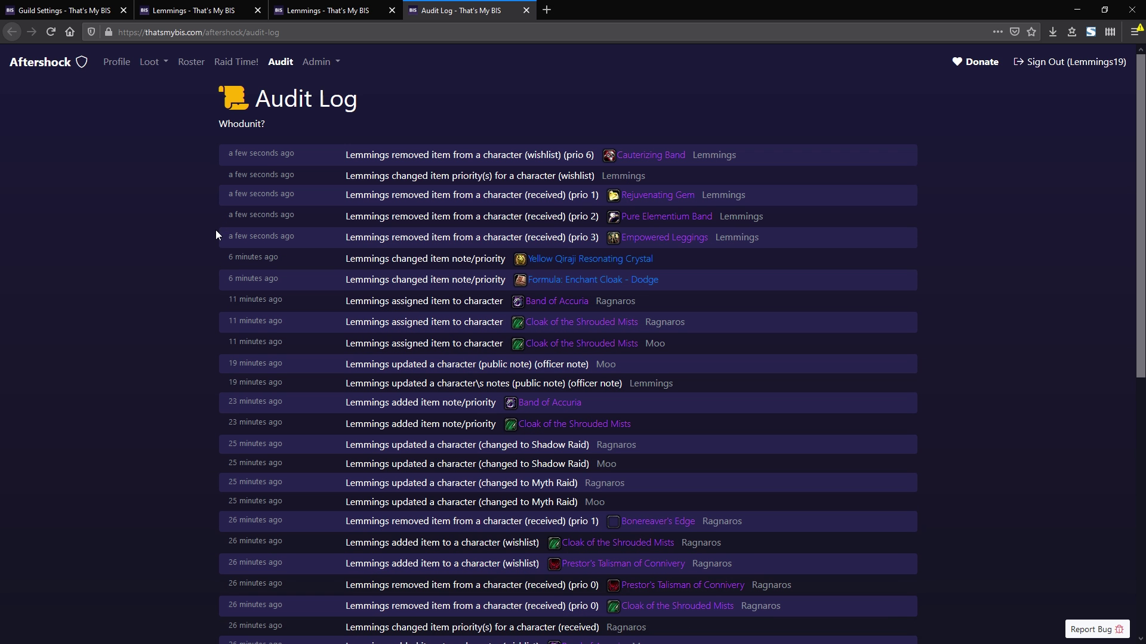
pyautogui.moveTo(346, 154); pyautogui.dragTo(596, 160)
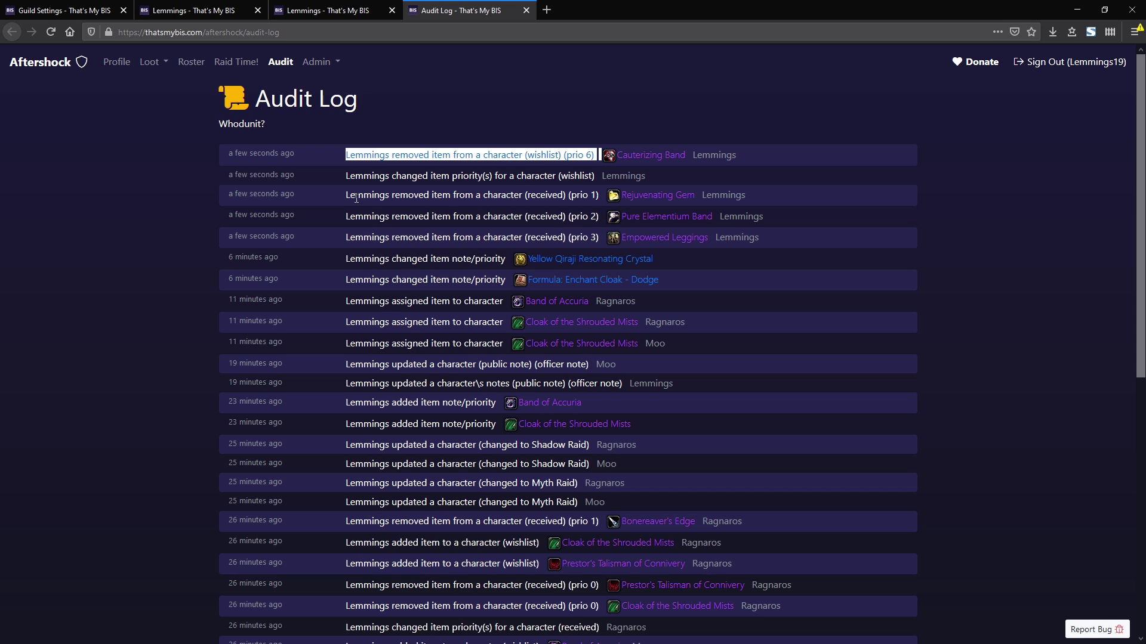
pyautogui.moveTo(350, 194); pyautogui.dragTo(601, 239)
pyautogui.click(601, 240)
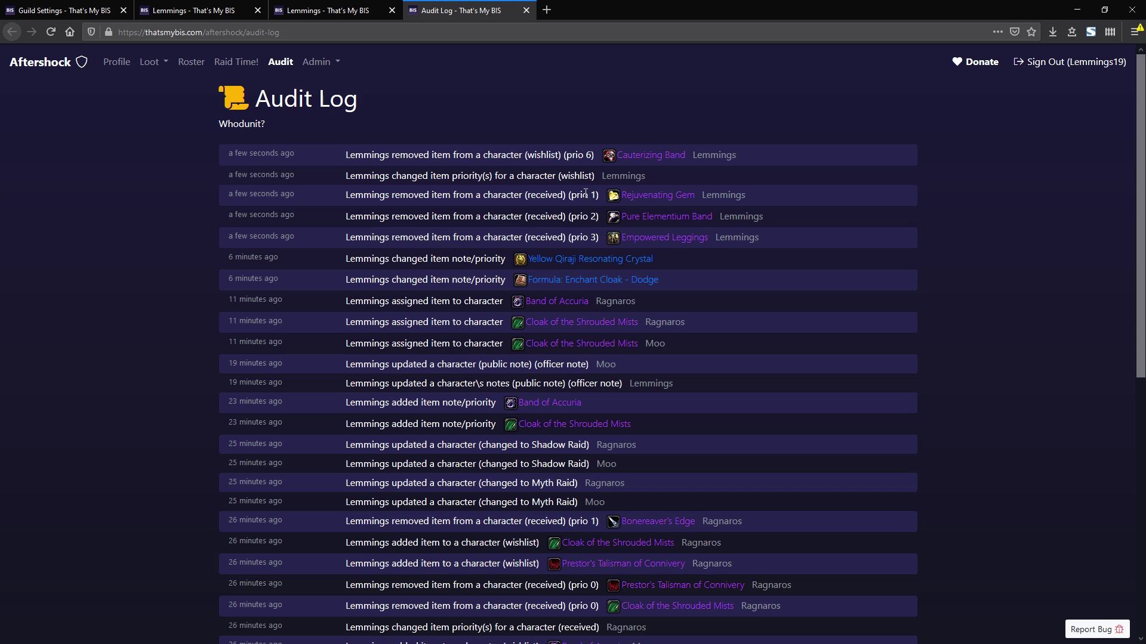
pyautogui.moveTo(571, 195); pyautogui.dragTo(595, 196)
# Open the priest character's details for editing and mark the character as Inactive.
pyautogui.click(321, 11)
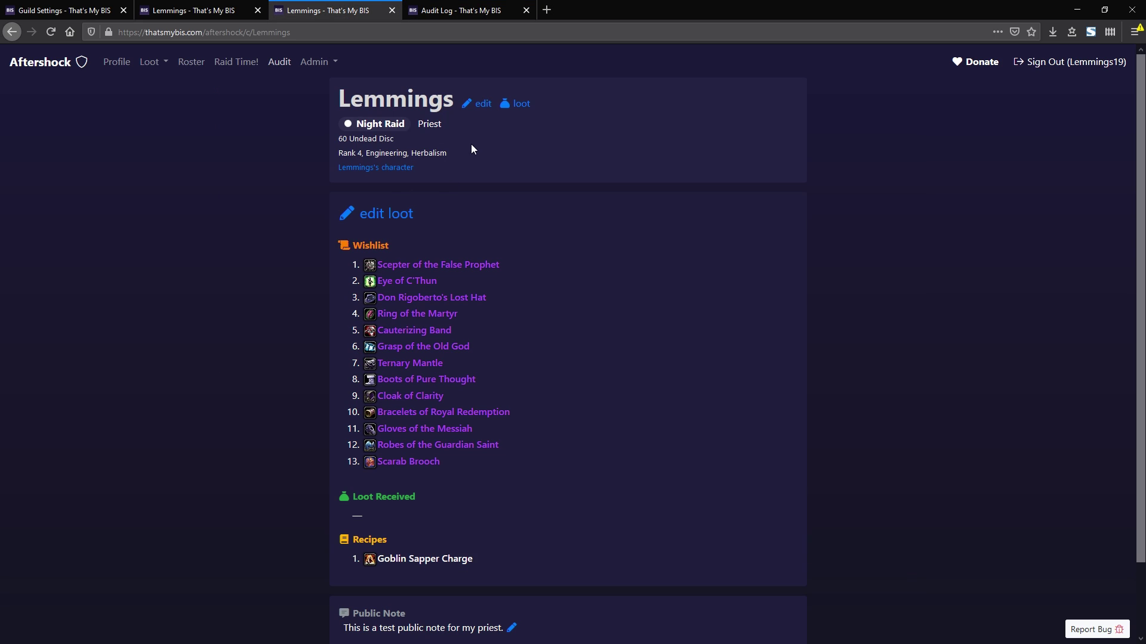
pyautogui.click(483, 106)
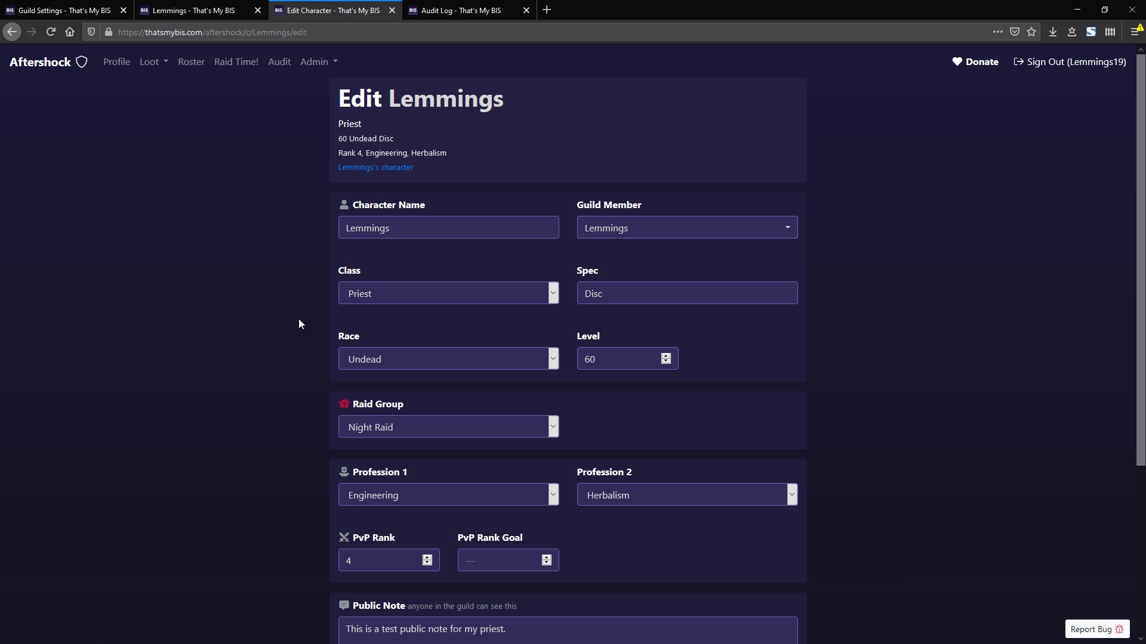
pyautogui.scroll(-2, 275, 371)
pyautogui.scroll(-2, 280, 375)
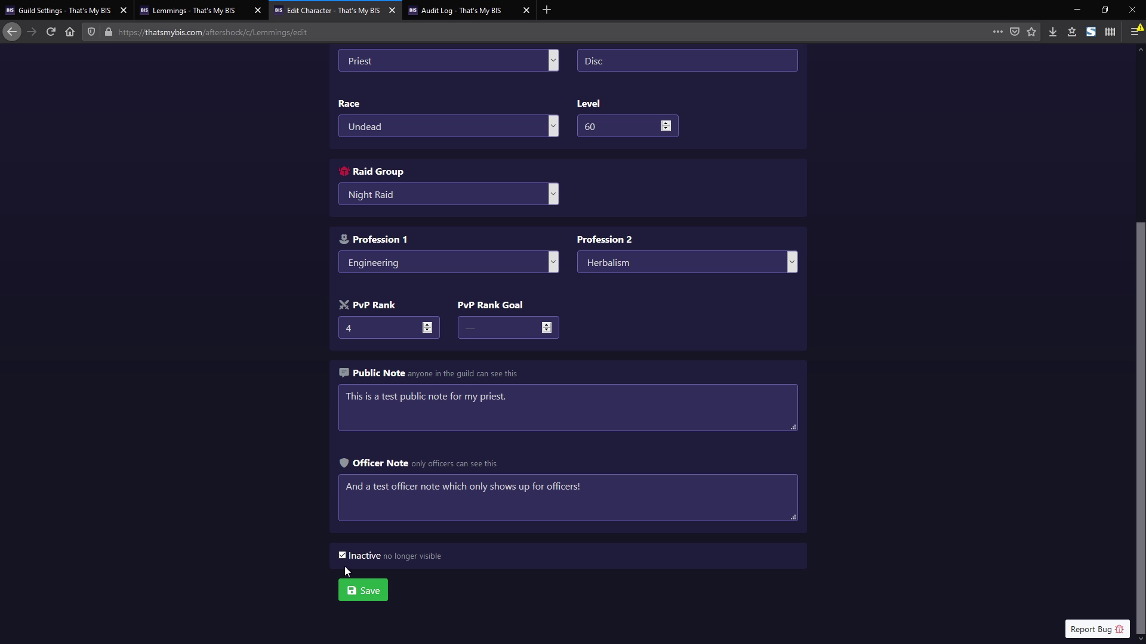
pyautogui.scroll(4, 314, 410)
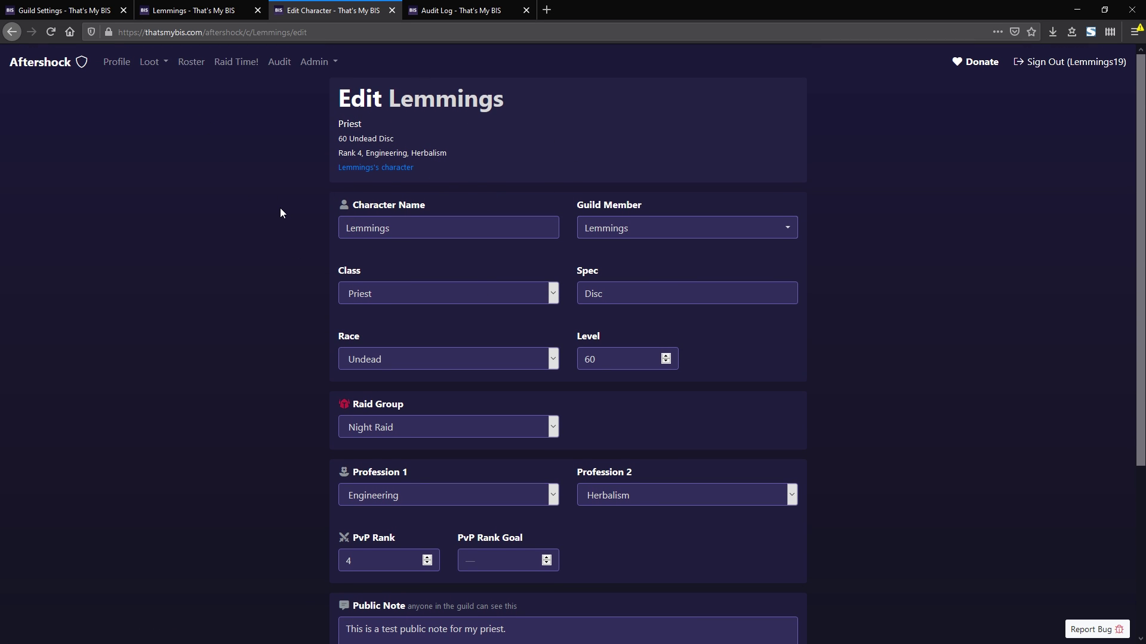
# Check the character list in the member profile tab, and return to save the priest character's edits.
pyautogui.click(213, 5)
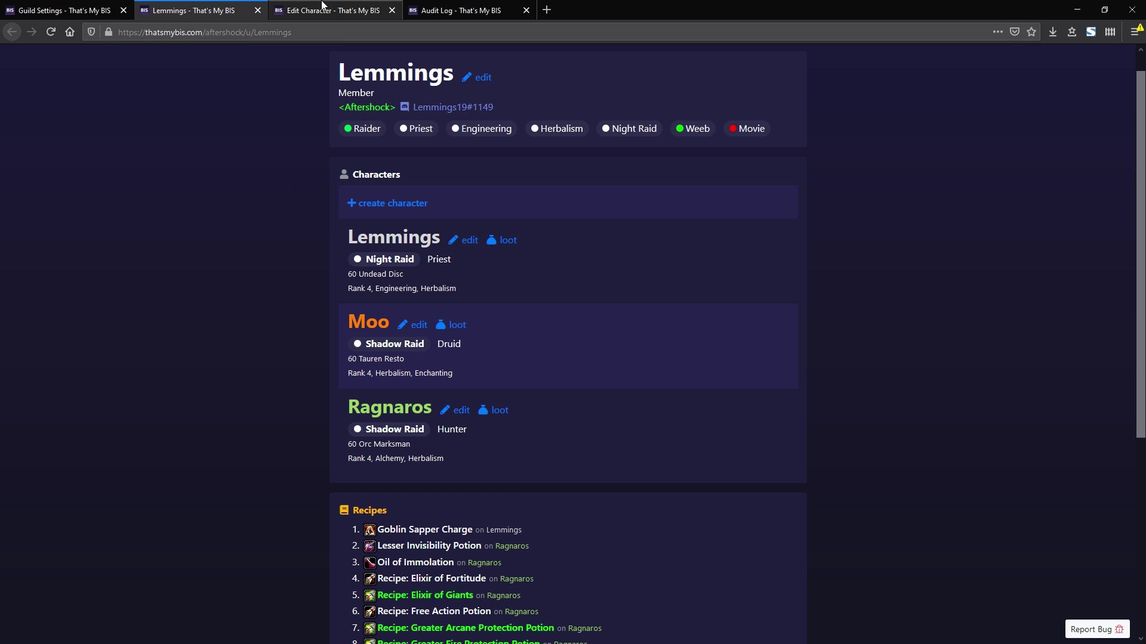
pyautogui.click(327, 5)
pyautogui.scroll(-8, 332, 382)
pyautogui.click(368, 592)
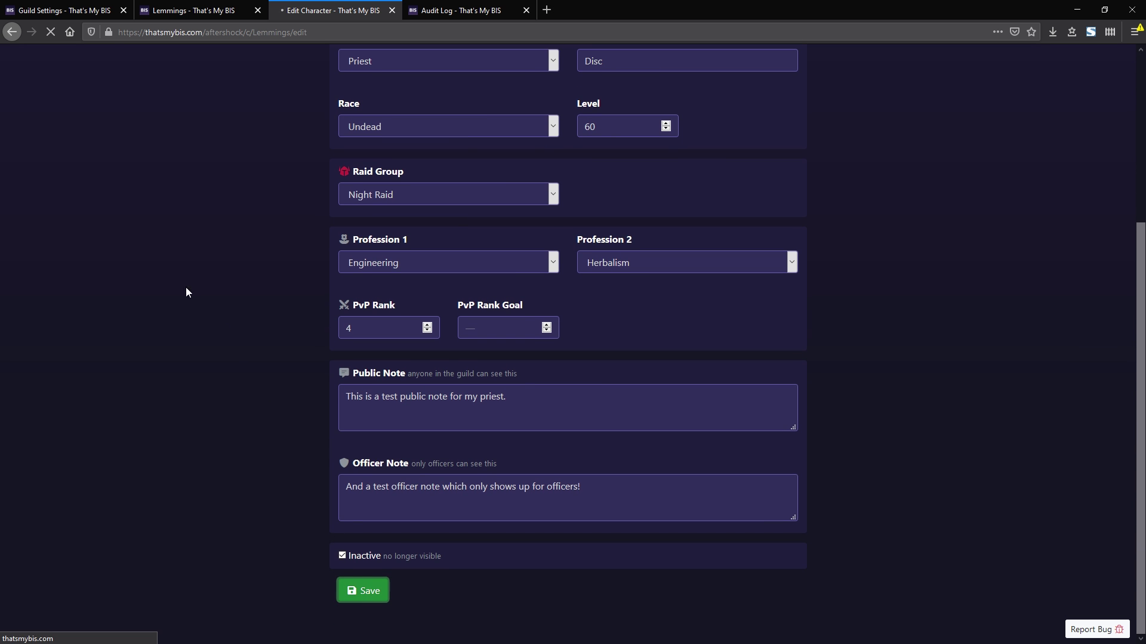
# Switch to the member profile tab and reload it to check the priest character's status.
pyautogui.moveTo(339, 177); pyautogui.dragTo(385, 178)
pyautogui.click(222, 11)
pyautogui.click(49, 33)
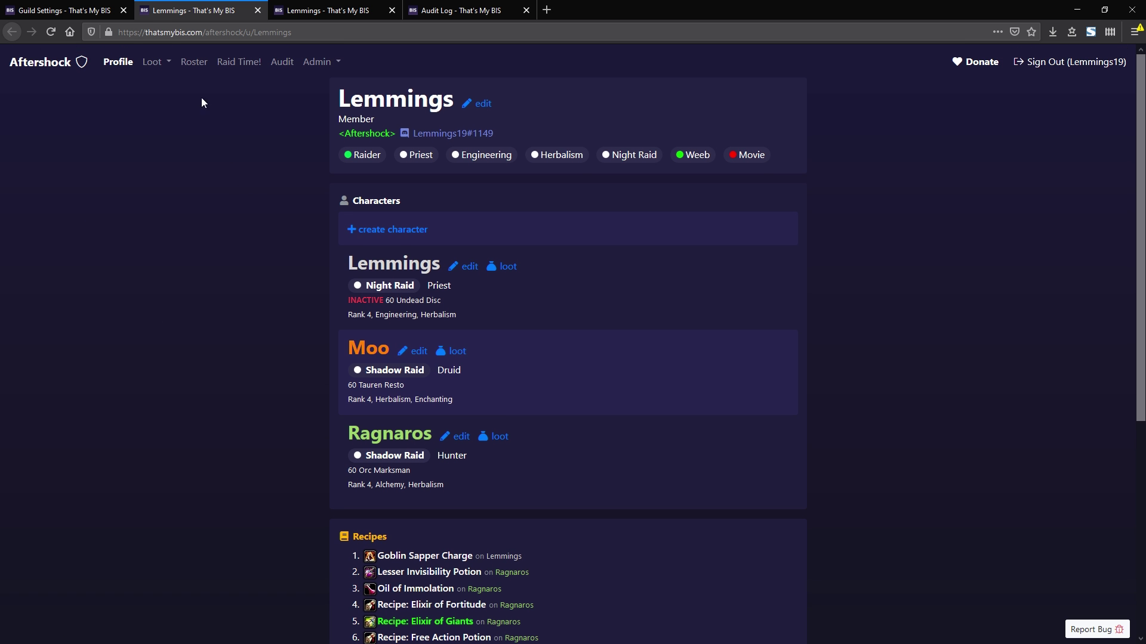
# Open the Roster in a separate tab and compare its characters with the member profile's character list.
pyautogui.middleClick(194, 62)
pyautogui.click(283, 13)
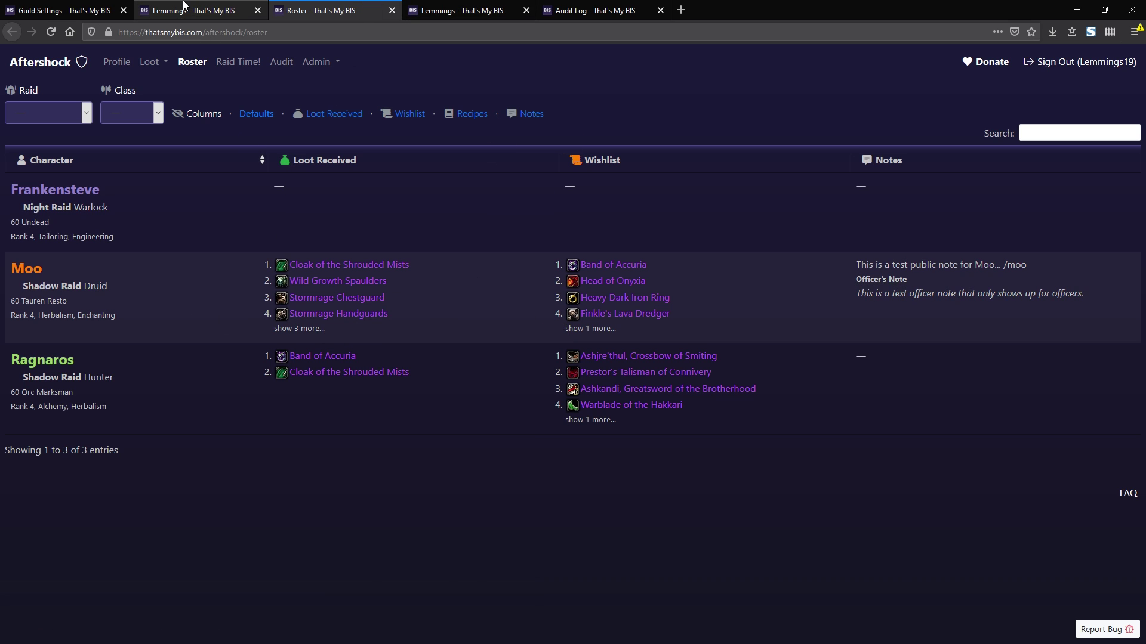
pyautogui.click(191, 10)
pyautogui.hotkey('ctrl', 'Tab')
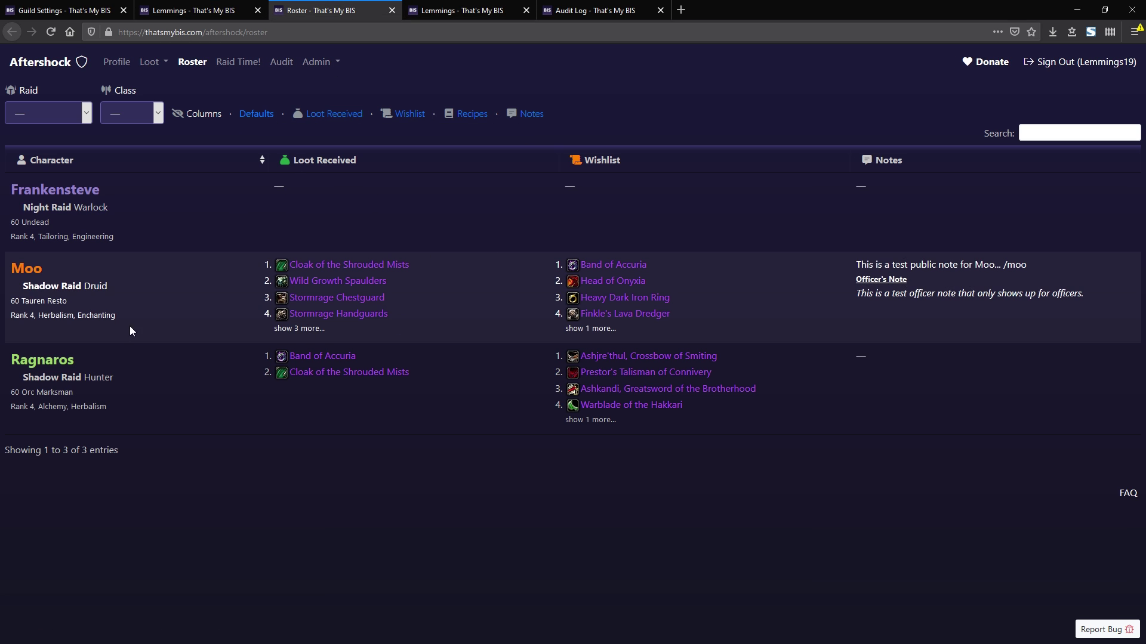
pyautogui.hotkey('ctrl', 'shift', 'Tab')
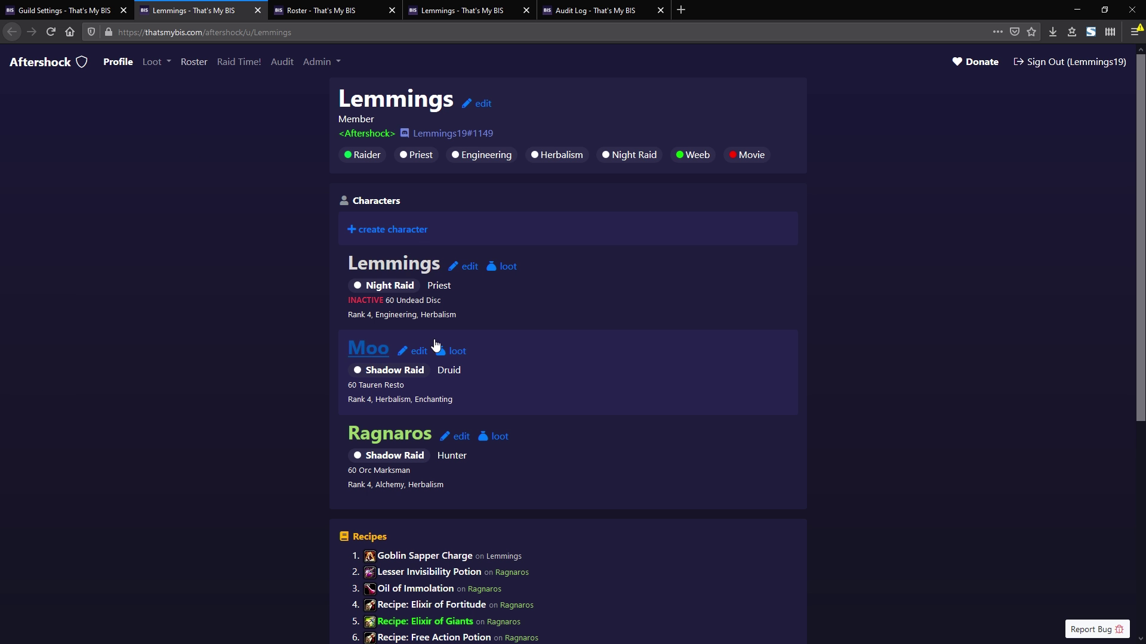
pyautogui.click(315, 16)
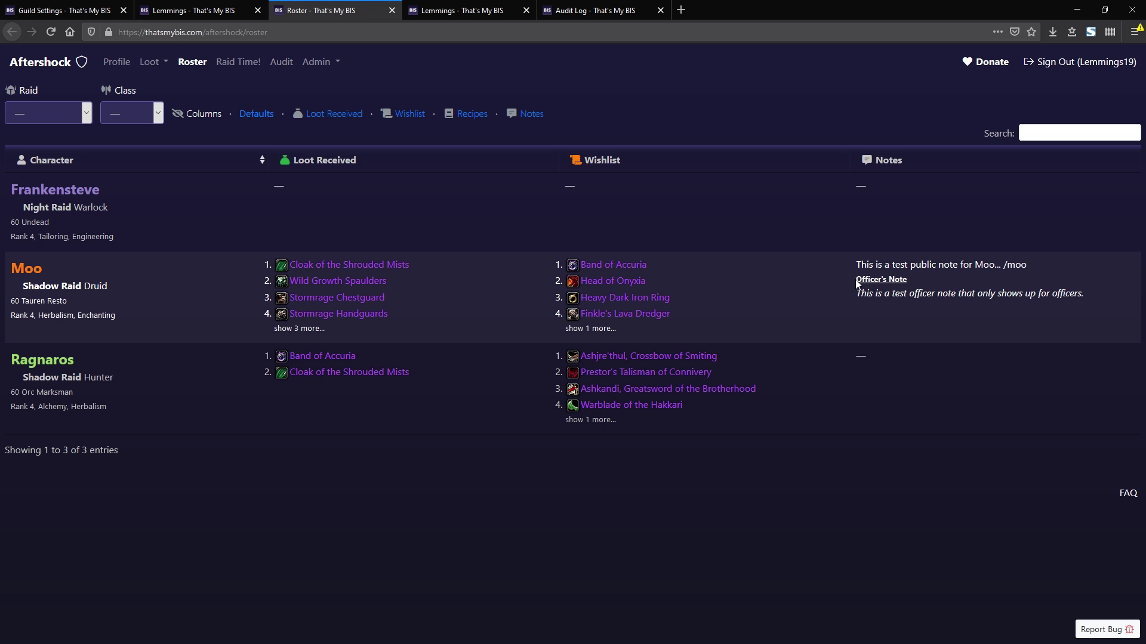
# Highlight the druid's officer note in the Roster, turn on streamer mode, and reopen the Aftershock guild's Roster.
pyautogui.moveTo(855, 278); pyautogui.dragTo(1091, 301)
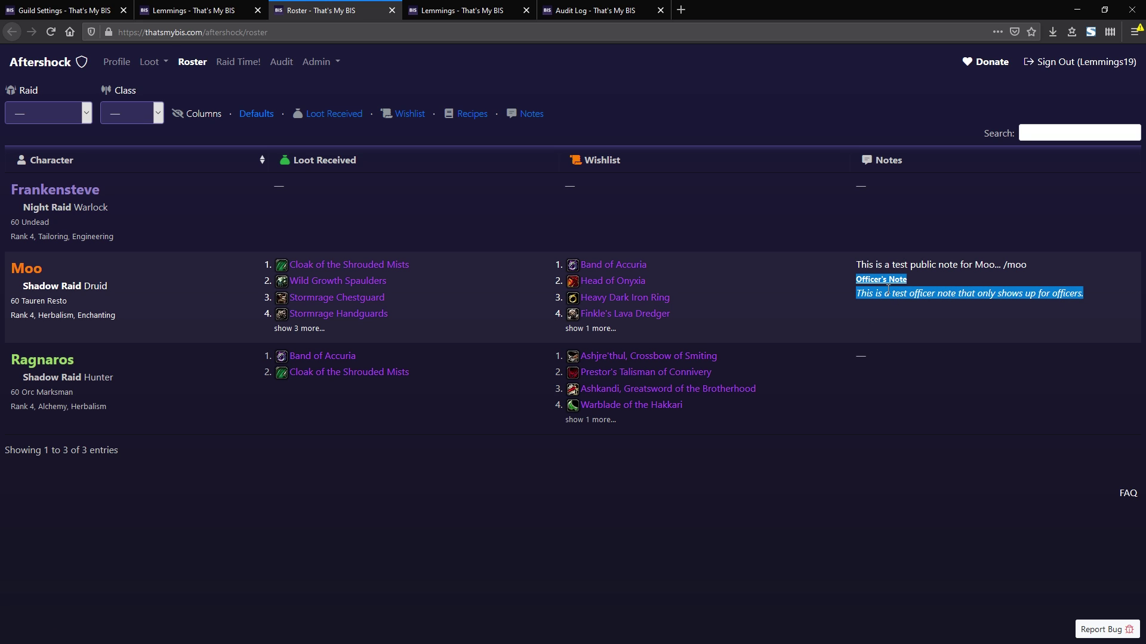
pyautogui.click(888, 290)
pyautogui.click(83, 64)
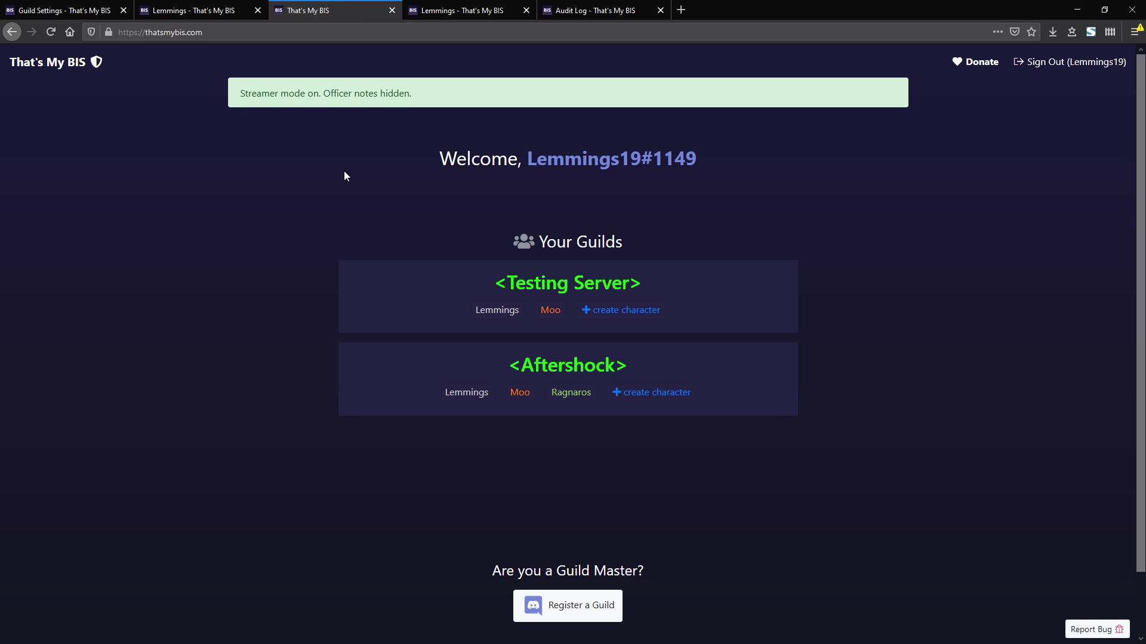
pyautogui.click(523, 373)
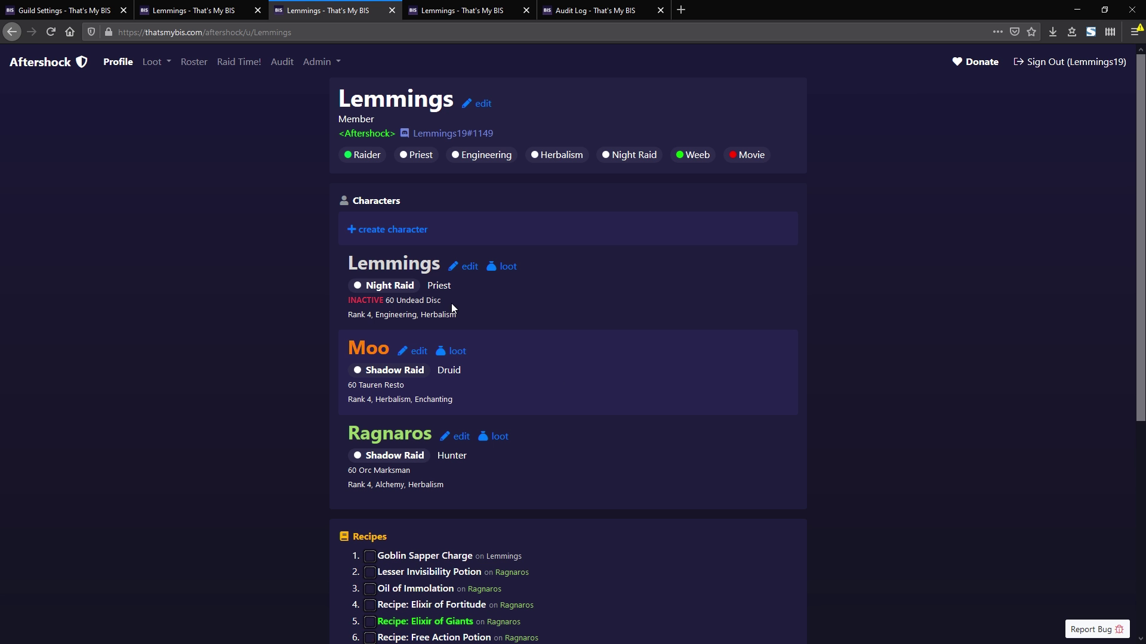
pyautogui.click(194, 63)
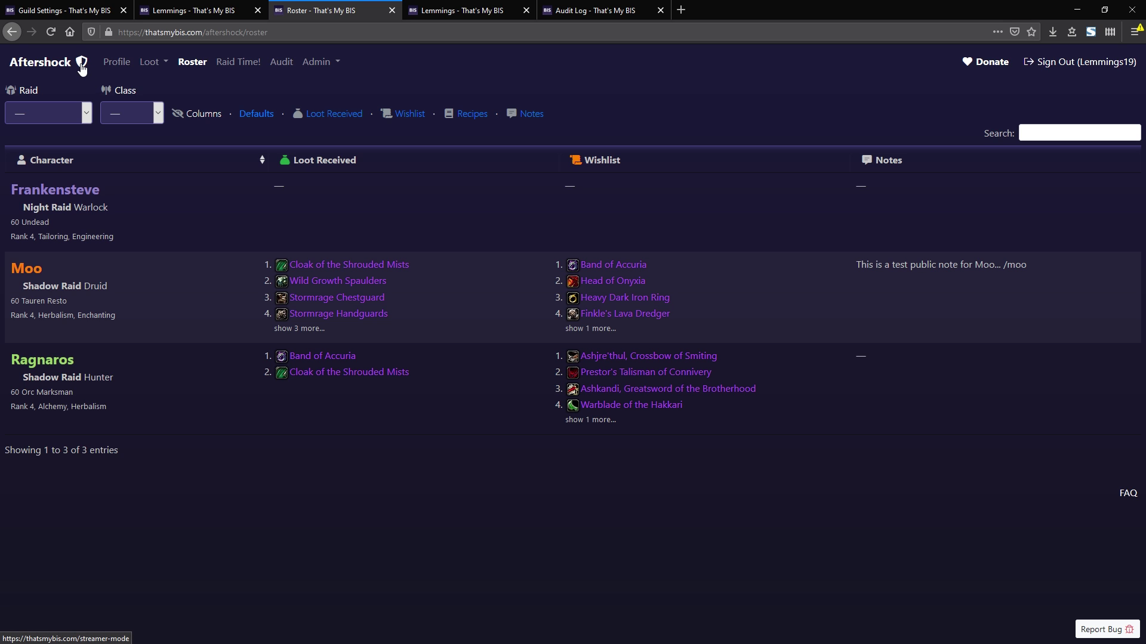
# Reload the member profile in its own tab and check its Officer Note in streamer mode.
pyautogui.hotkey('ctrl', 'shift', 'Tab')
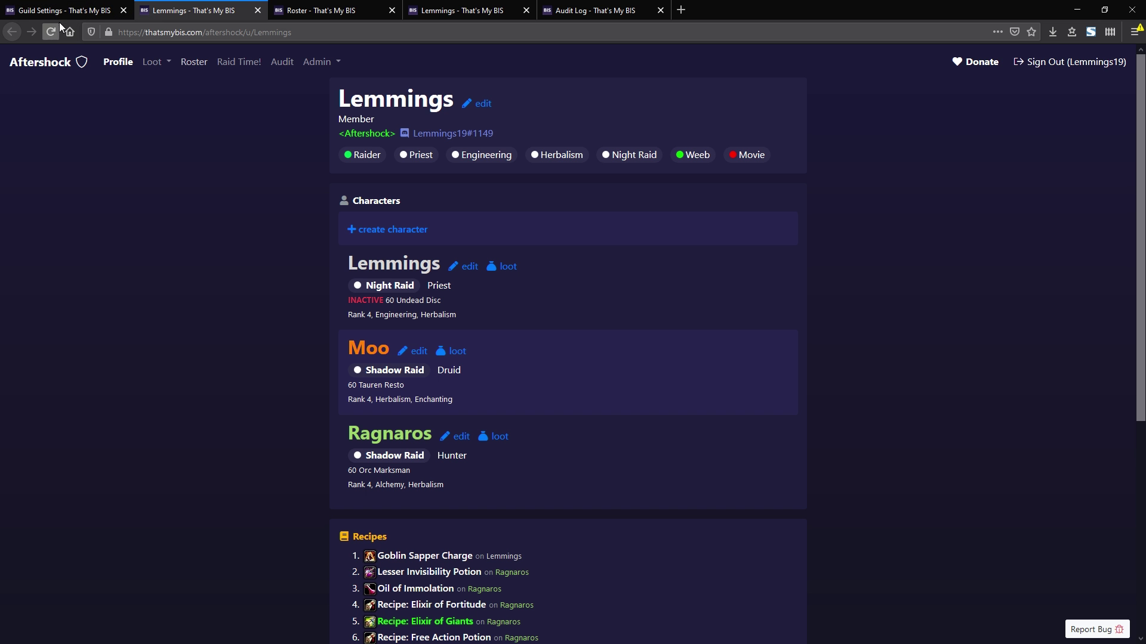
pyautogui.scroll(-5, 231, 277)
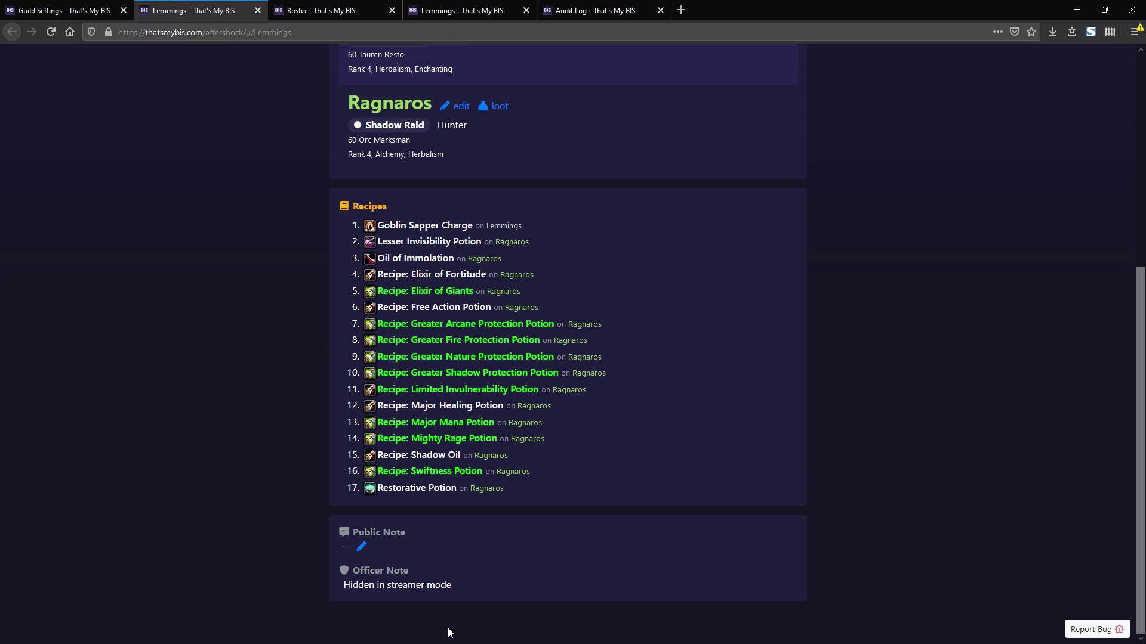
pyautogui.moveTo(465, 591); pyautogui.dragTo(281, 603)
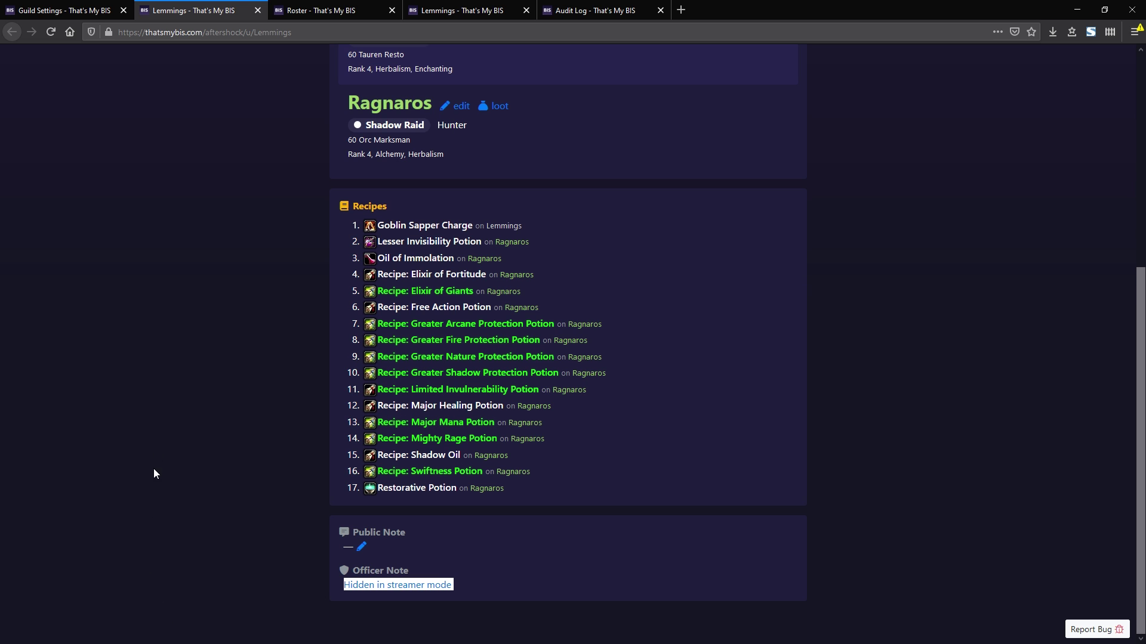
# Review the member profile's recipes and open Recipe: Greater Shadow Protection Potion in a separate tab.
pyautogui.scroll(3, 224, 364)
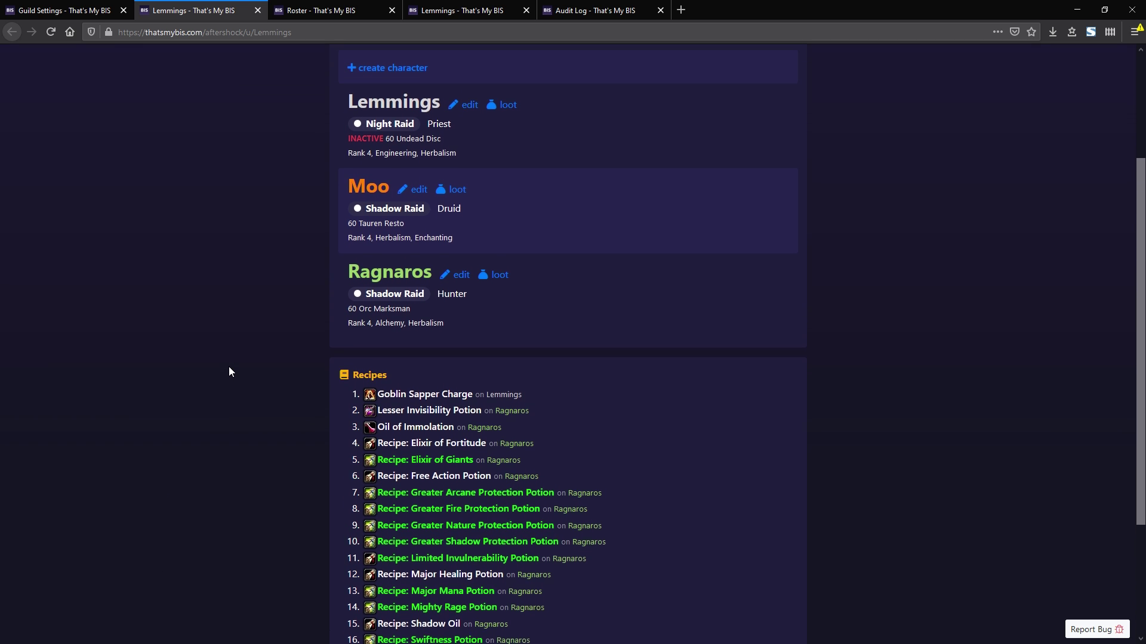
pyautogui.scroll(3, 321, 310)
pyautogui.scroll(-3, 332, 328)
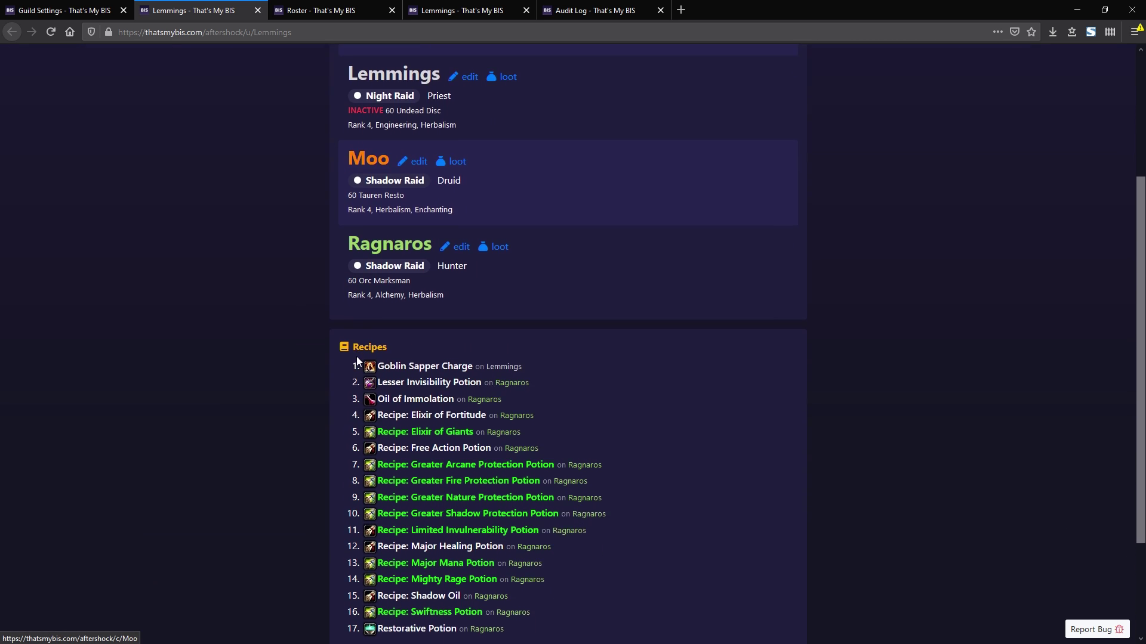
pyautogui.scroll(-2, 356, 356)
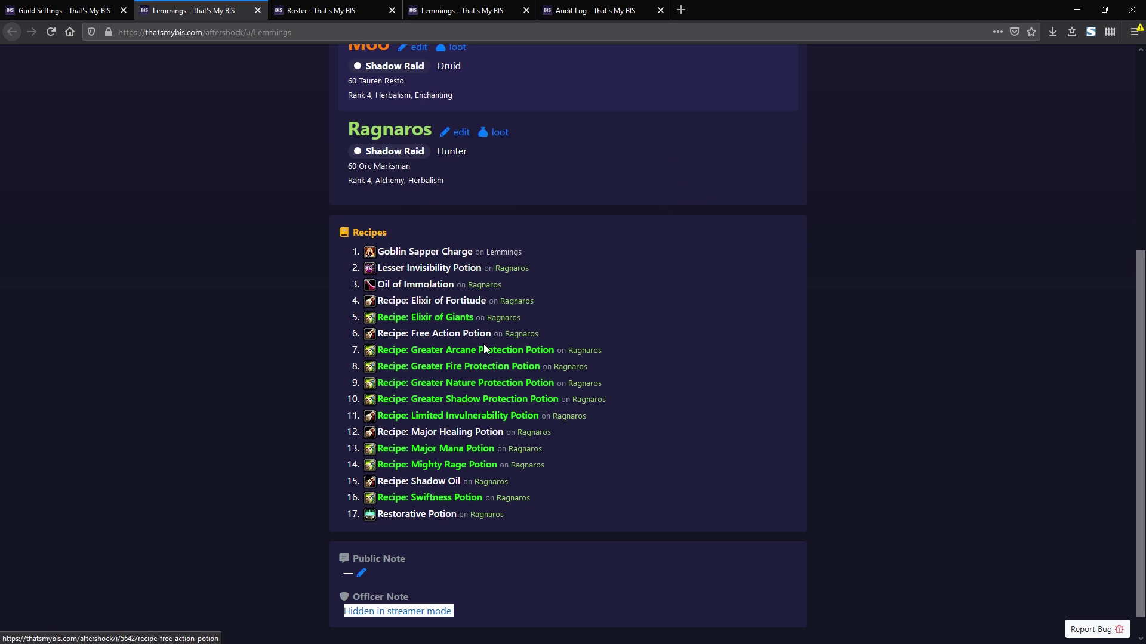
pyautogui.moveTo(551, 405)
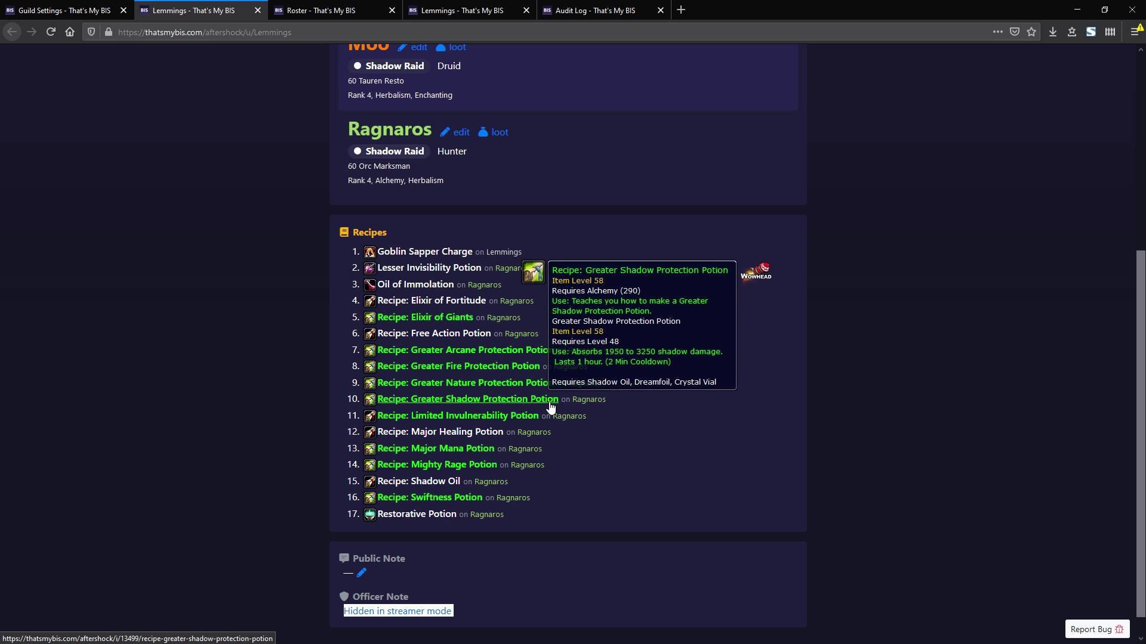
pyautogui.click(497, 404)
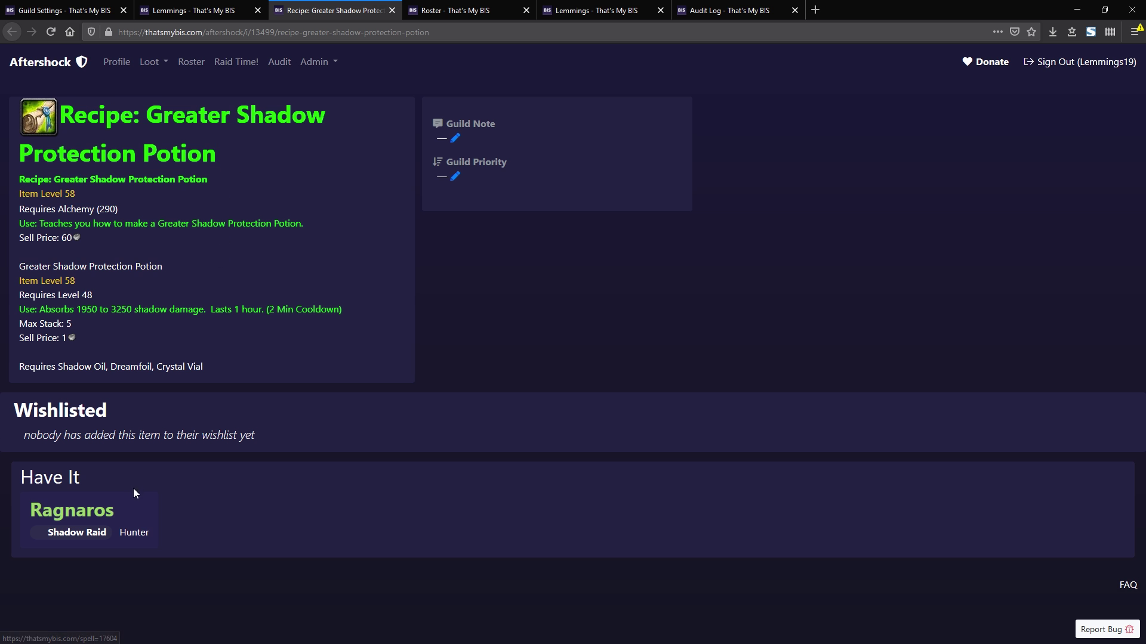
# Check who has the Greater Shadow Protection Potion recipe and open that hunter character's page.
pyautogui.moveTo(124, 512); pyautogui.dragTo(29, 515)
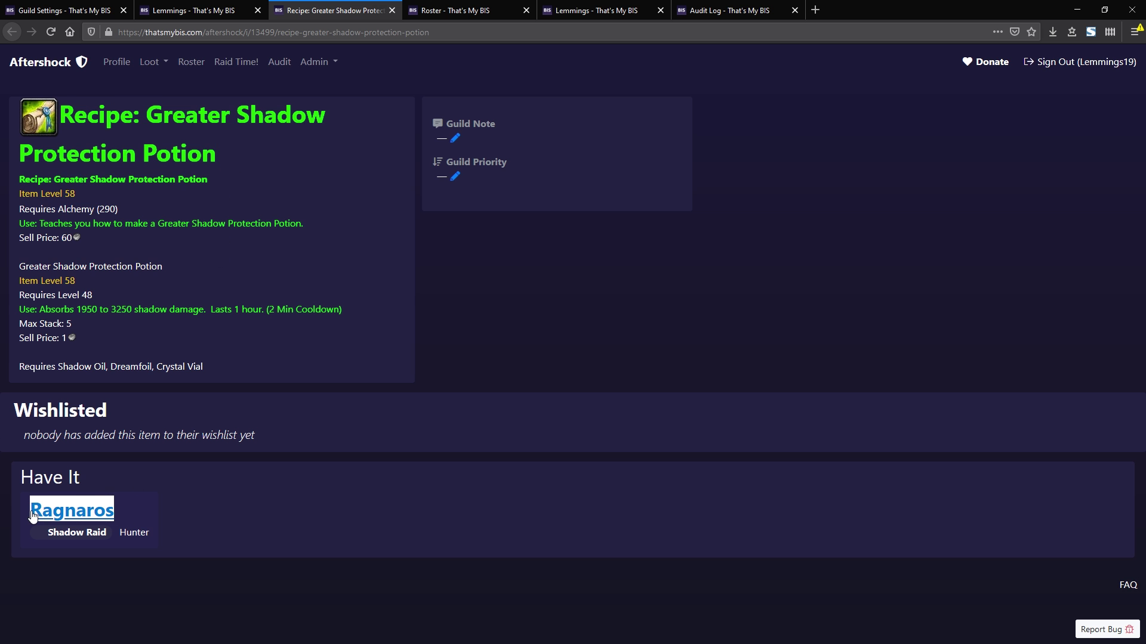
pyautogui.click(181, 498)
pyautogui.click(79, 514)
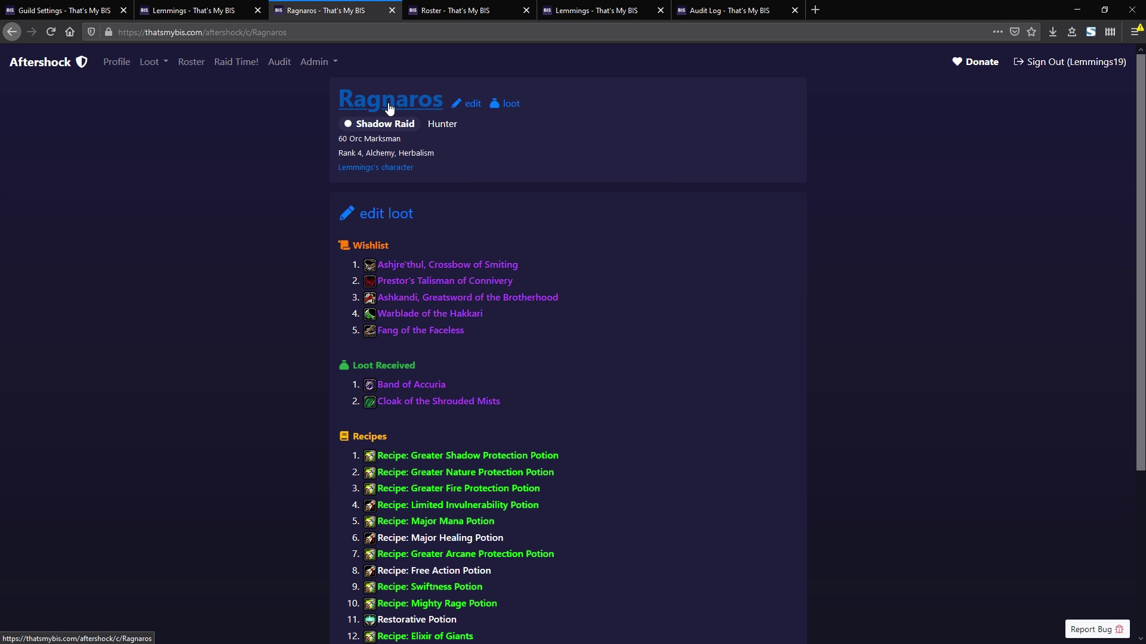
# Open the member profile of the hunter's owner and examine the Discord username and the priest's Inactive label.
pyautogui.moveTo(418, 167); pyautogui.dragTo(333, 170)
pyautogui.click(364, 168)
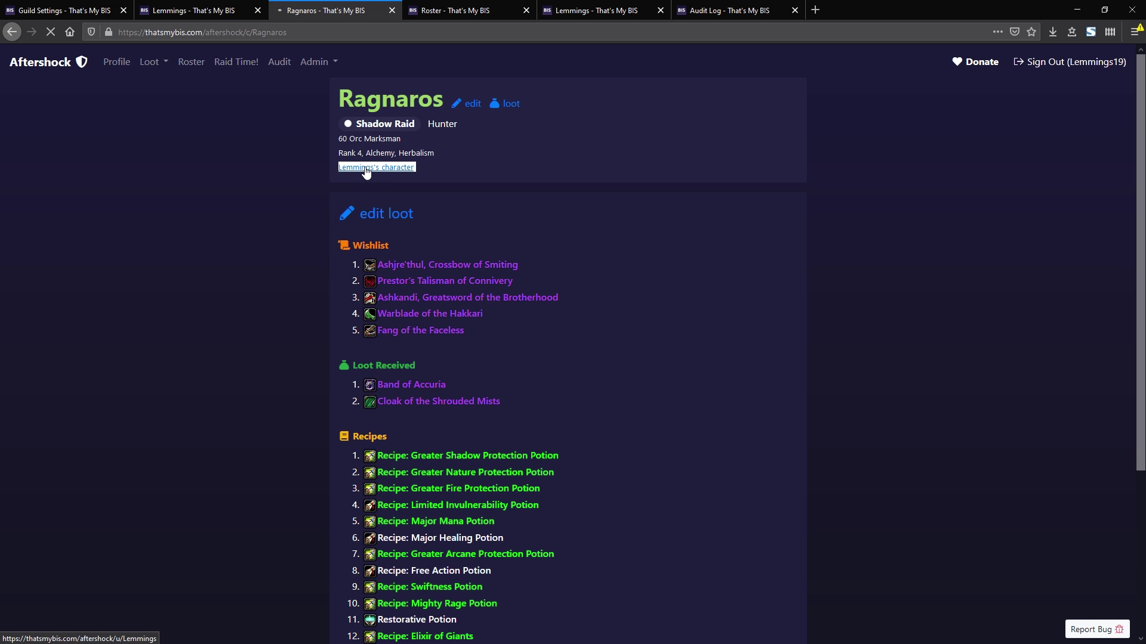
pyautogui.moveTo(416, 133)
pyautogui.mouseDown()
pyautogui.moveTo(501, 154)
pyautogui.moveTo(509, 145)
pyautogui.moveTo(416, 138)
pyautogui.mouseUp()
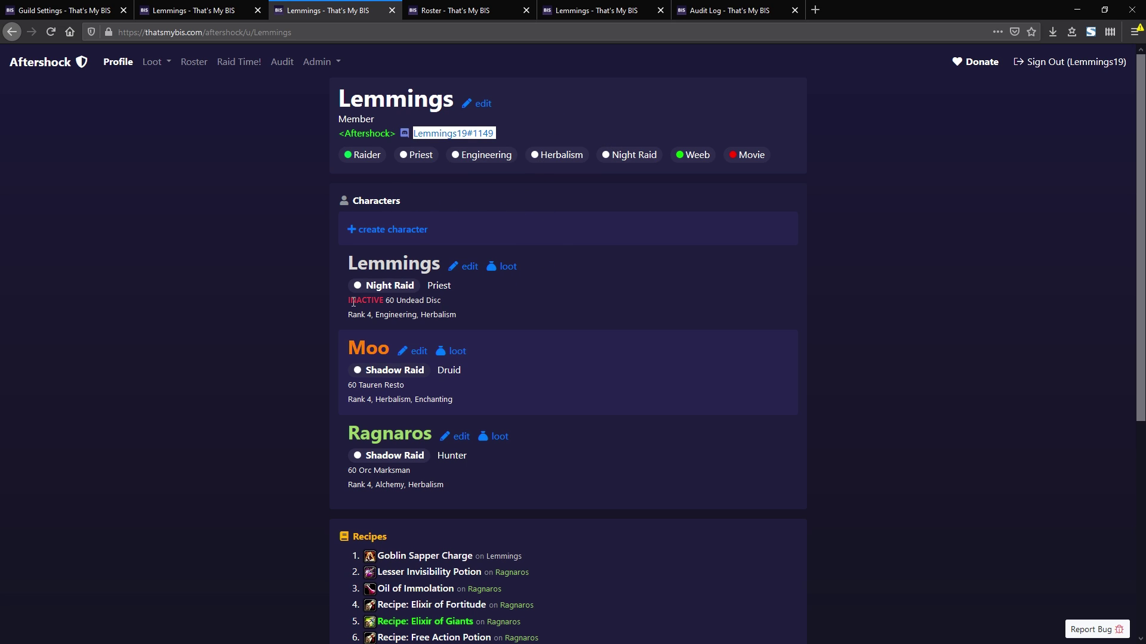
pyautogui.moveTo(349, 303); pyautogui.dragTo(373, 300)
pyautogui.click(374, 300)
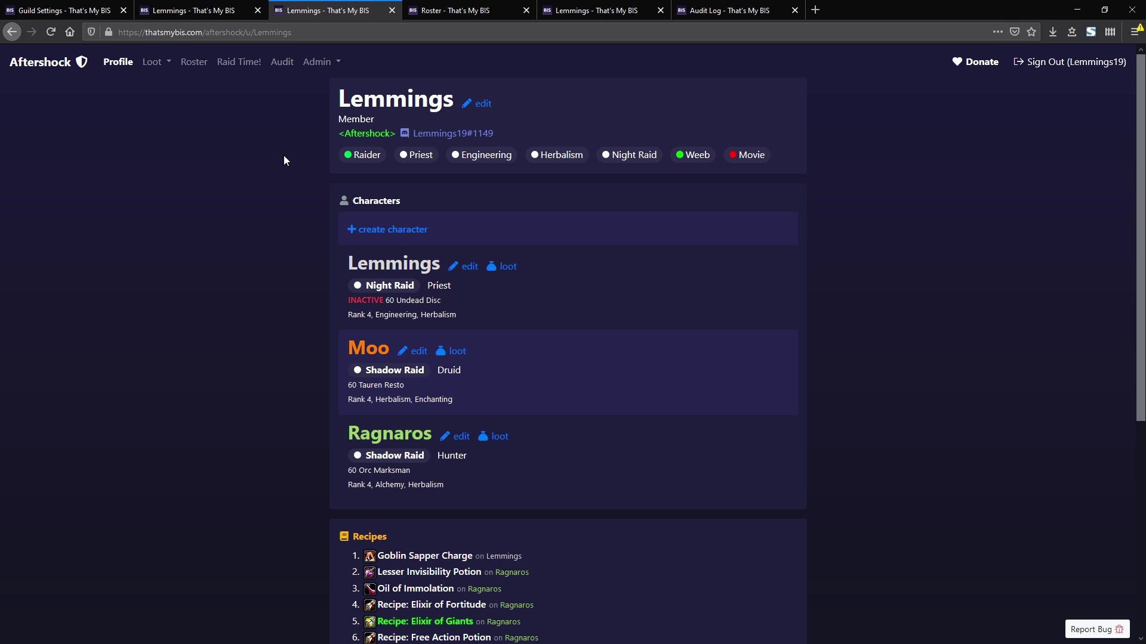
# Return to the original member profile tab and open the Temple of Ahn'Qiraj loot page from there.
pyautogui.hotkey('ctrl', 'shift', 'Tab')
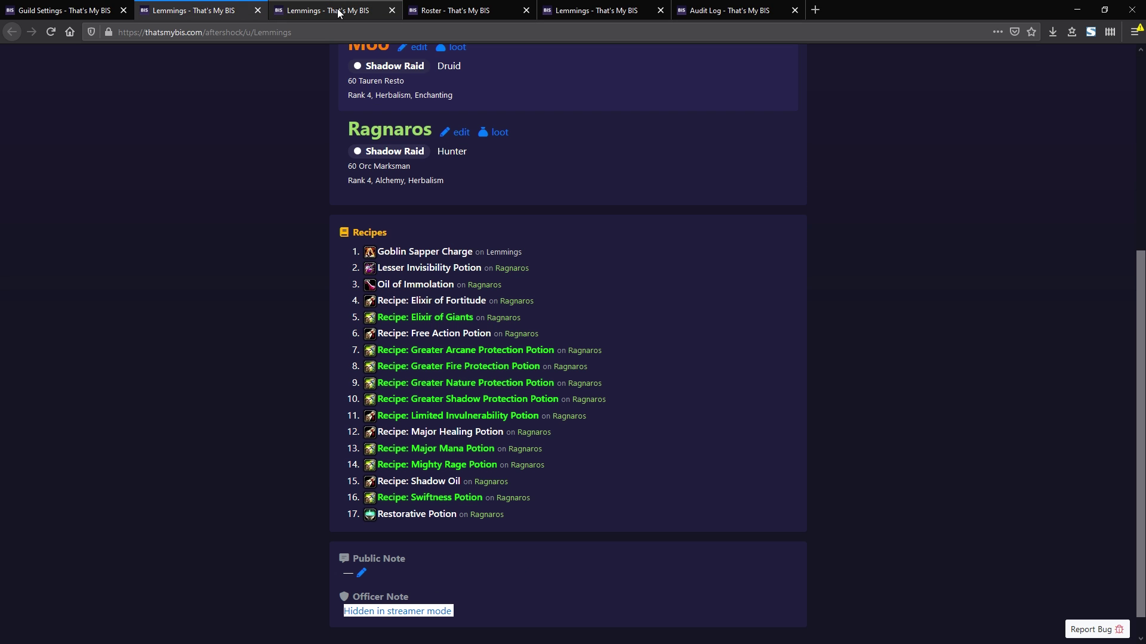
pyautogui.scroll(5, 324, 181)
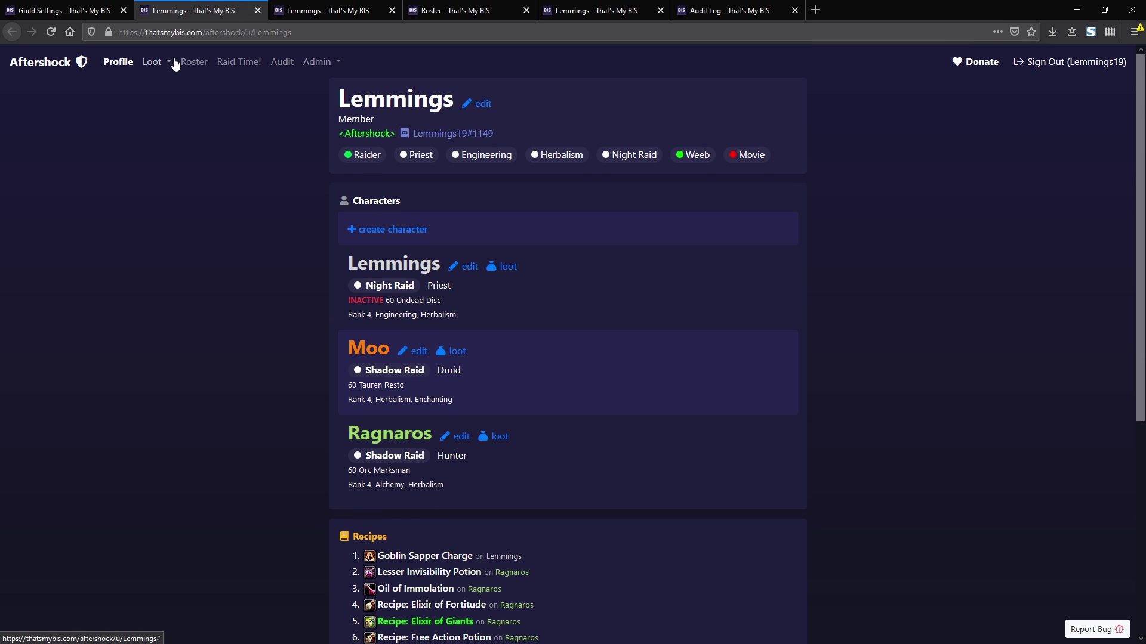
pyautogui.click(161, 63)
pyautogui.click(193, 204)
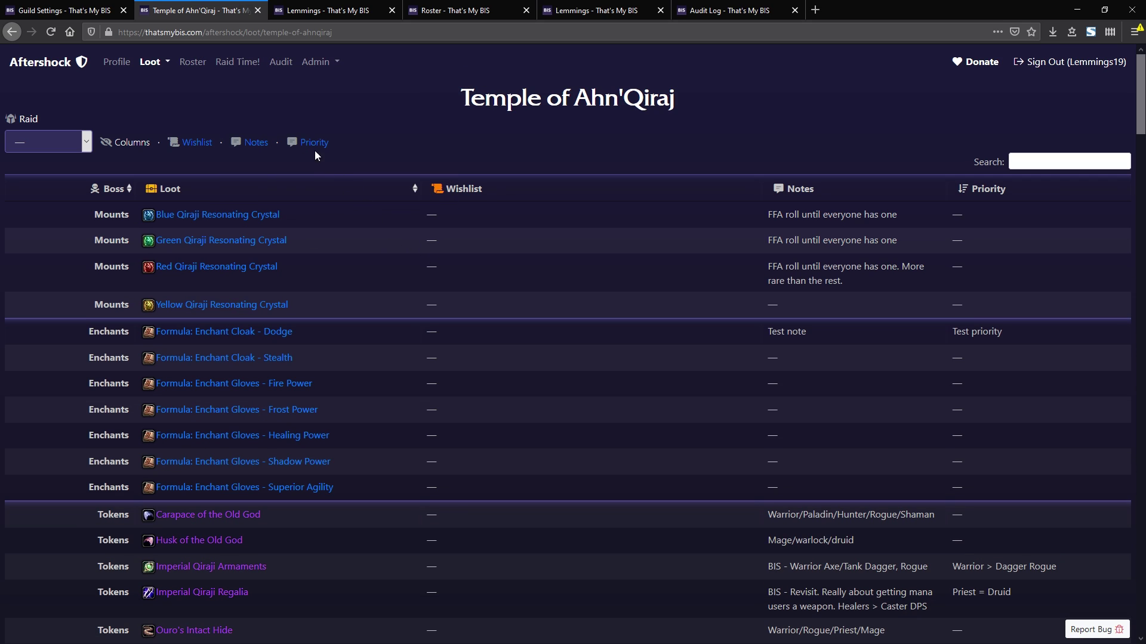
# Highlight the thatsmybis.com domain in the page address, and return to the loot page.
pyautogui.click(199, 32)
pyautogui.moveTo(199, 32); pyautogui.dragTo(145, 32)
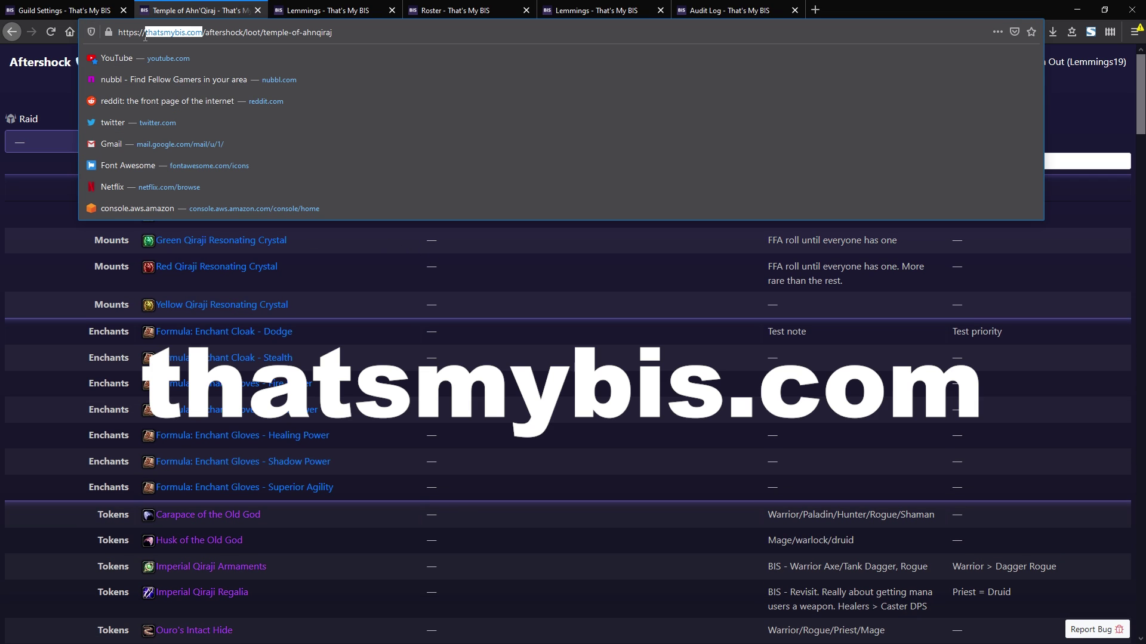
pyautogui.click(471, 258)
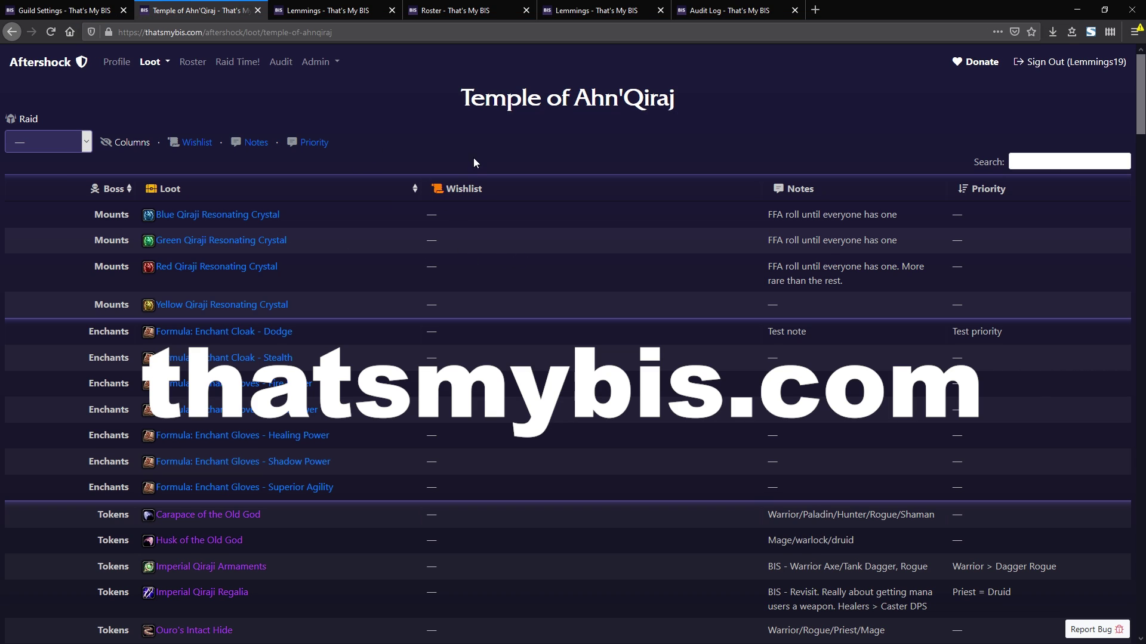